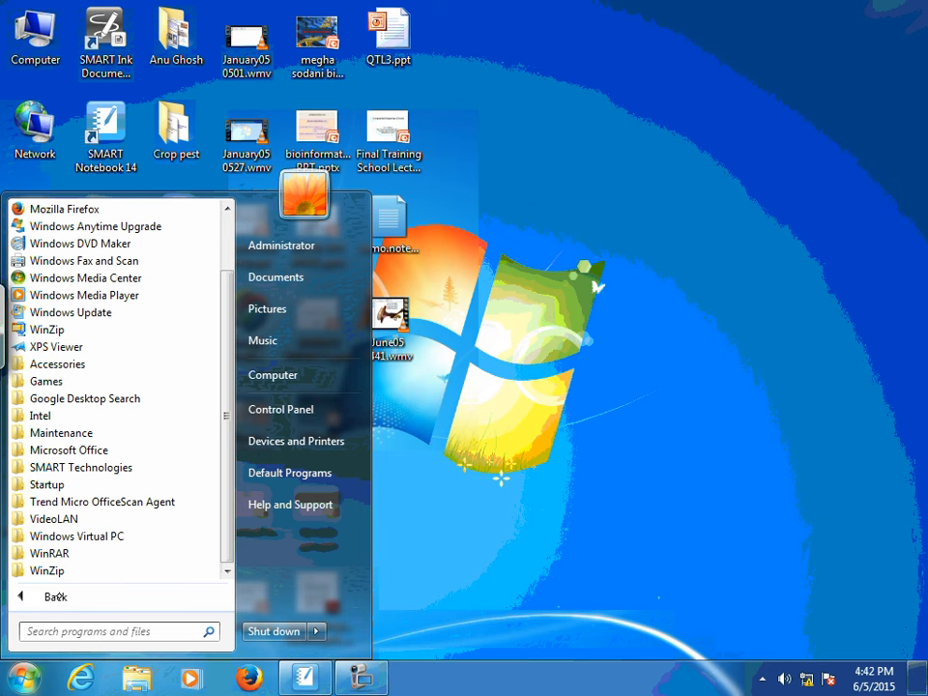
- Start the SMART Product Drivers Orient tool and calibrate the board on its four corner targets
click(81, 466)
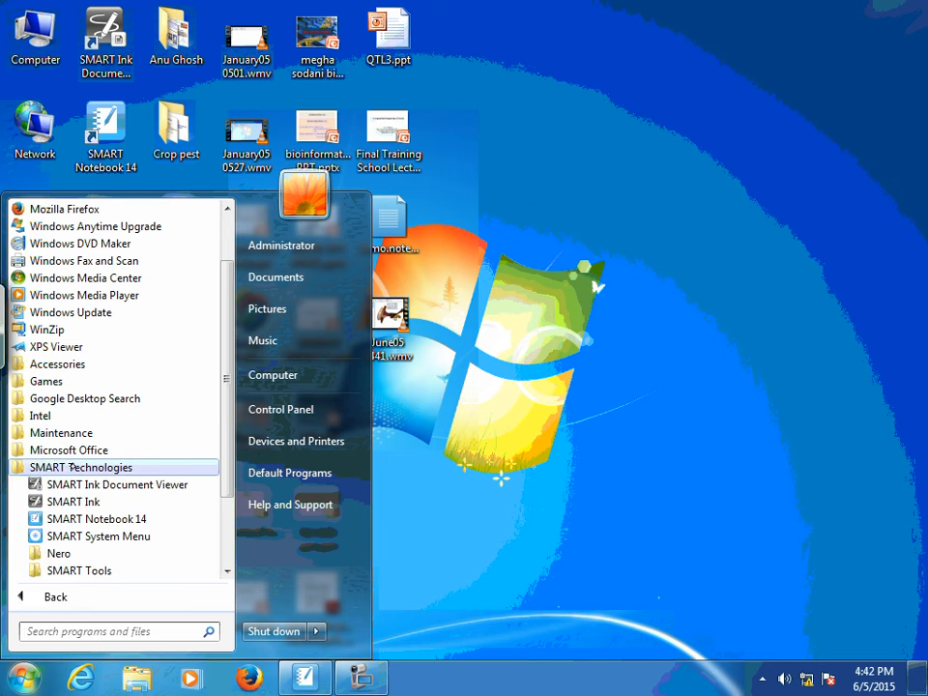
click(72, 570)
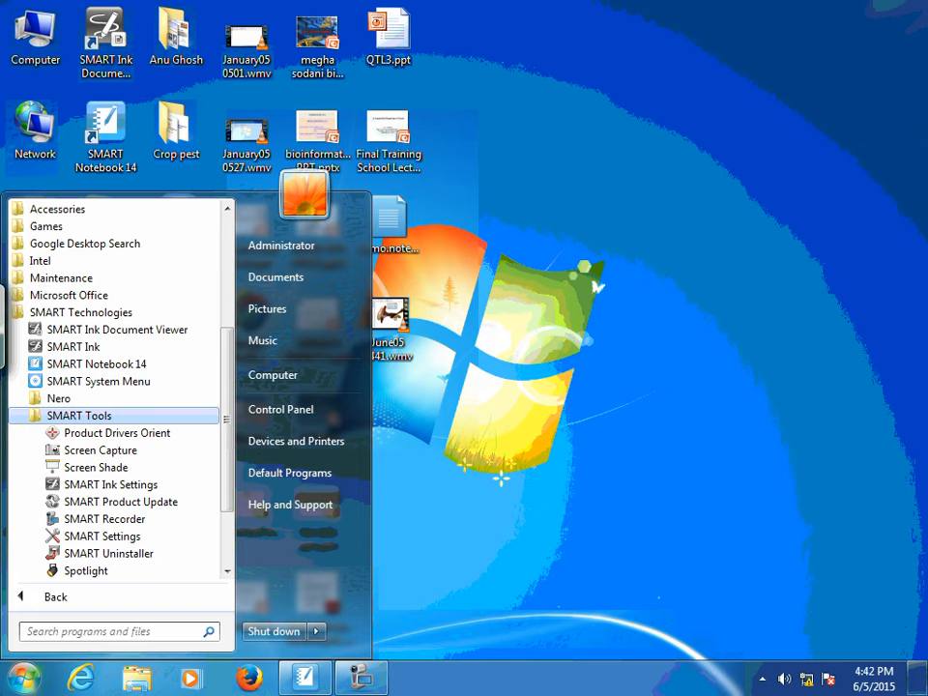
click(100, 451)
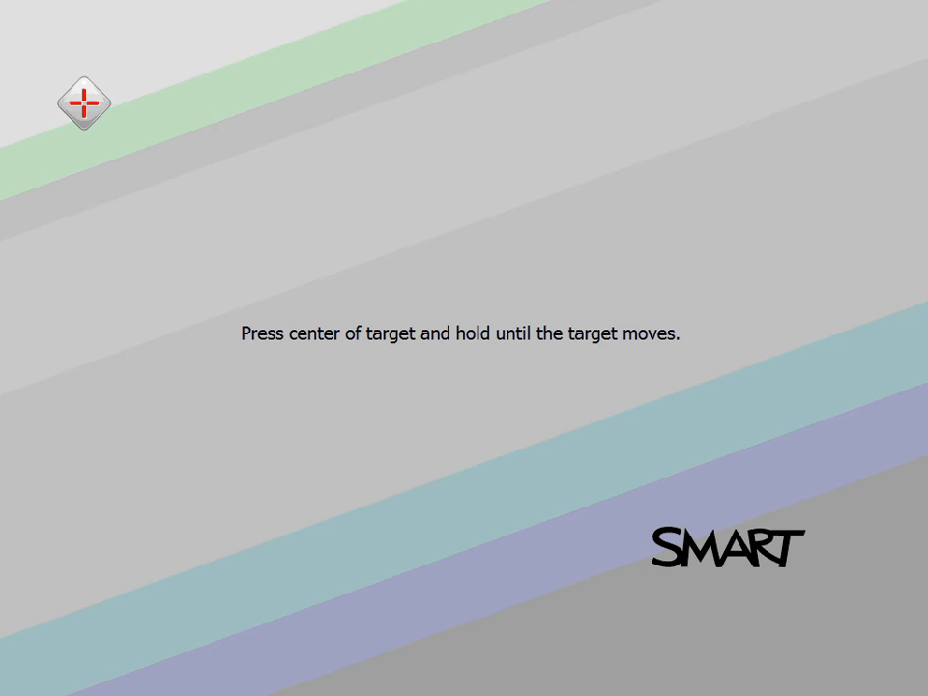
click(84, 102)
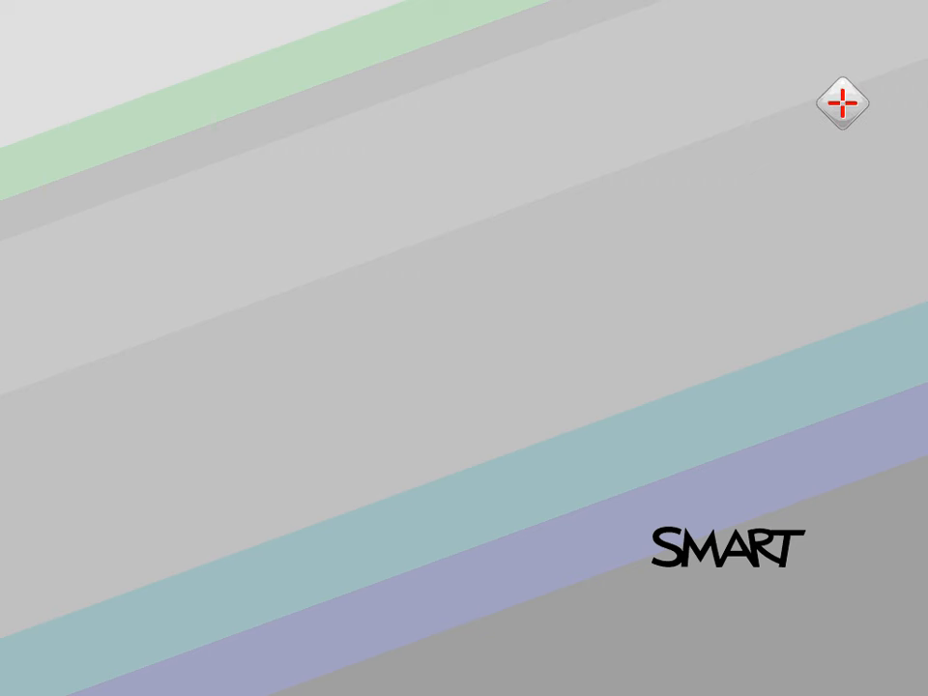
click(842, 102)
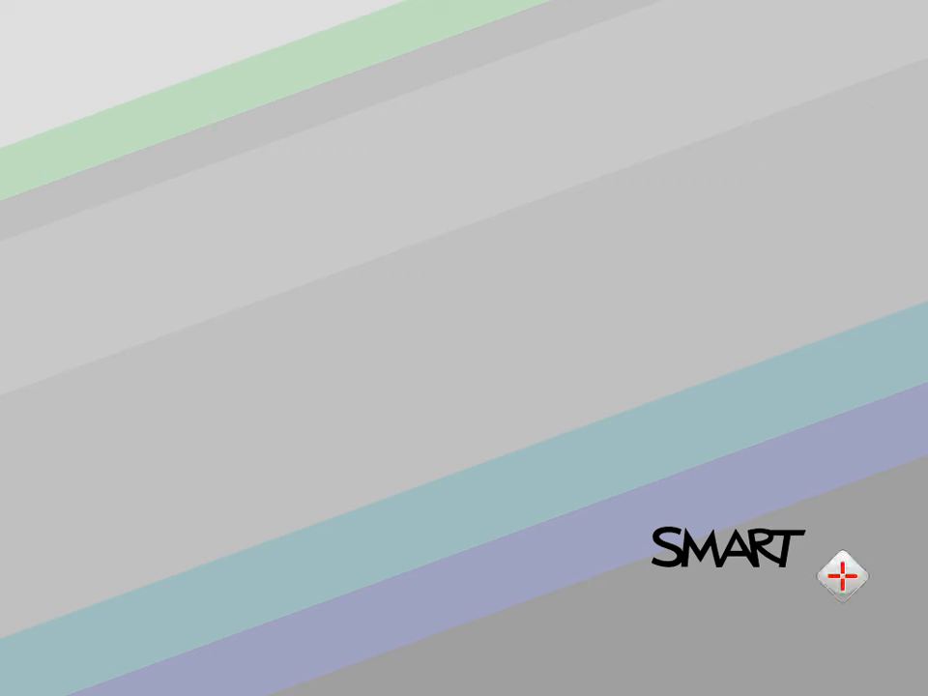
click(842, 576)
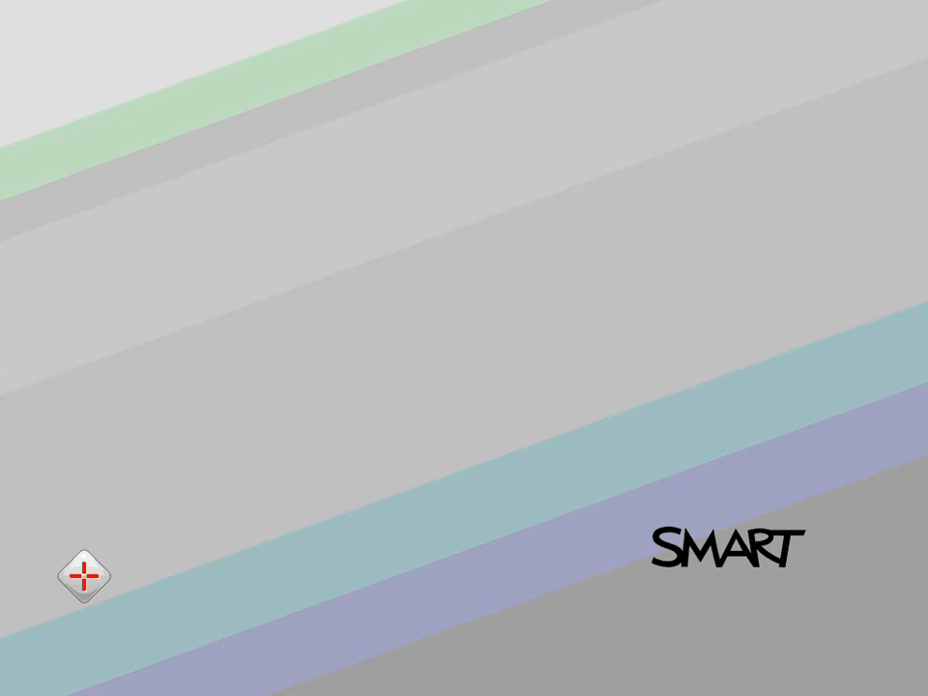
click(83, 576)
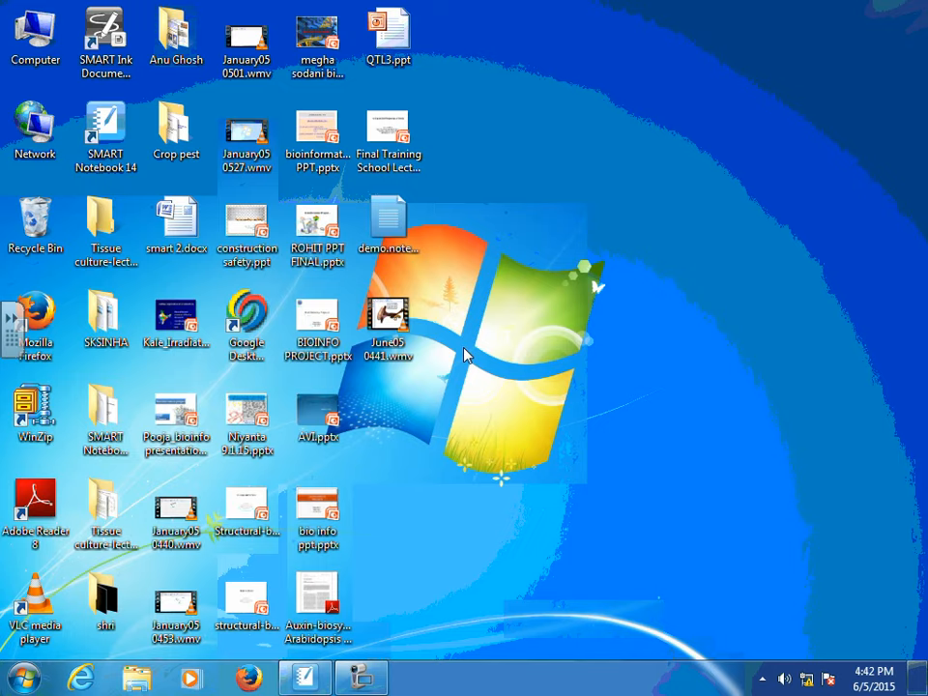
- Bring up the demo notebook window and minimize it again to test the board's touch response
click(410, 487)
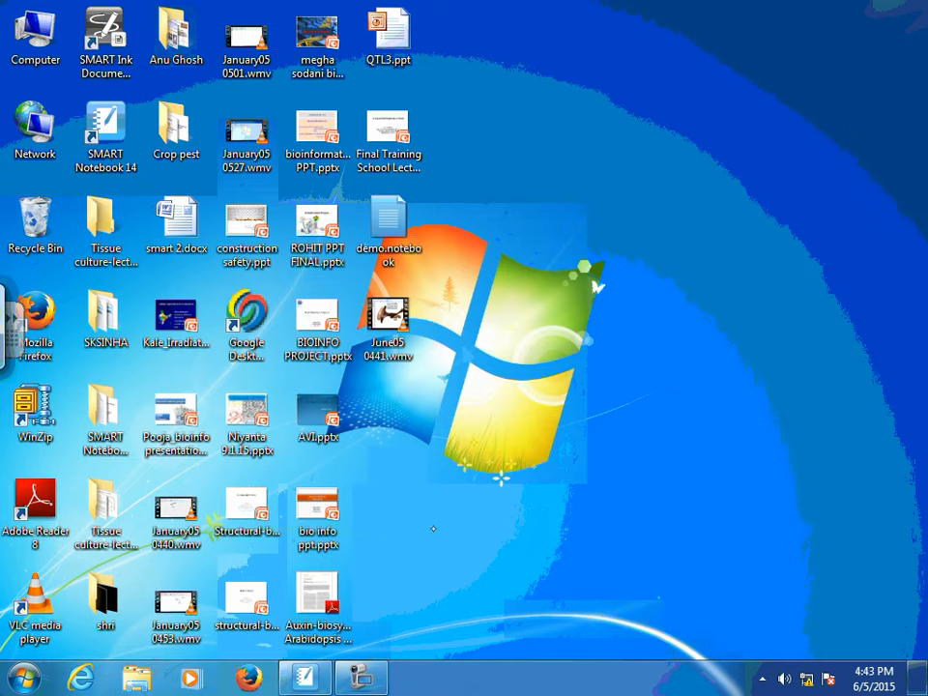
click(323, 689)
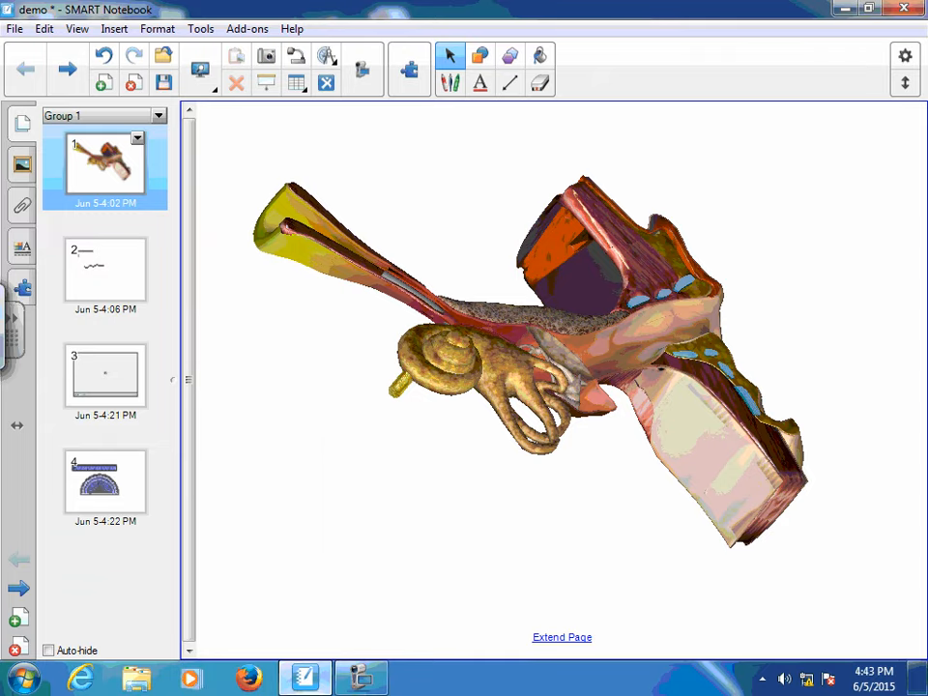
click(323, 689)
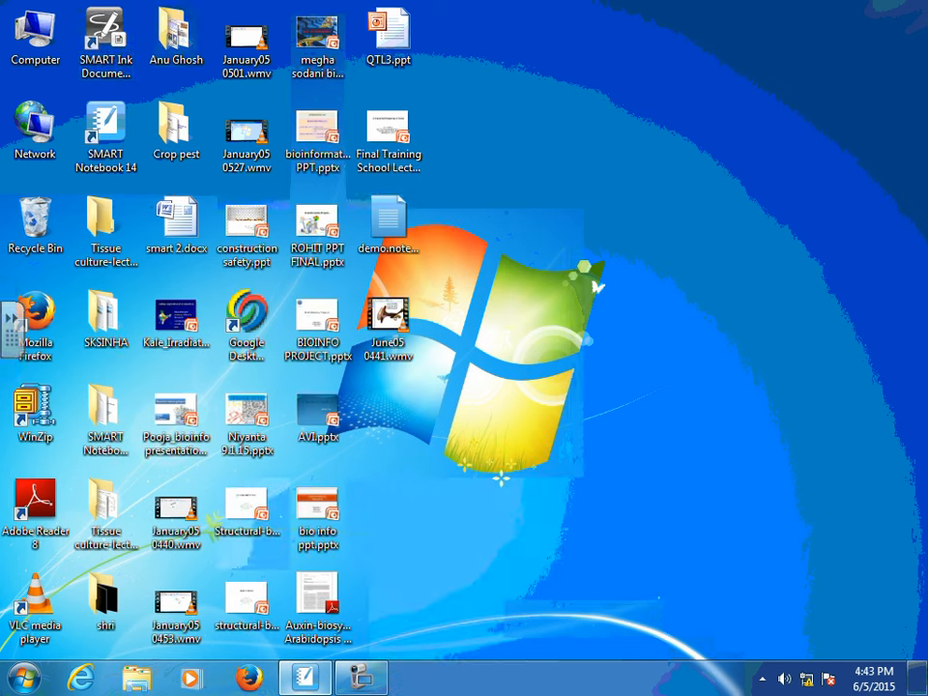
- Test a secondary touch by opening the desktop's context menu on an empty area and dismissing it
click(472, 424)
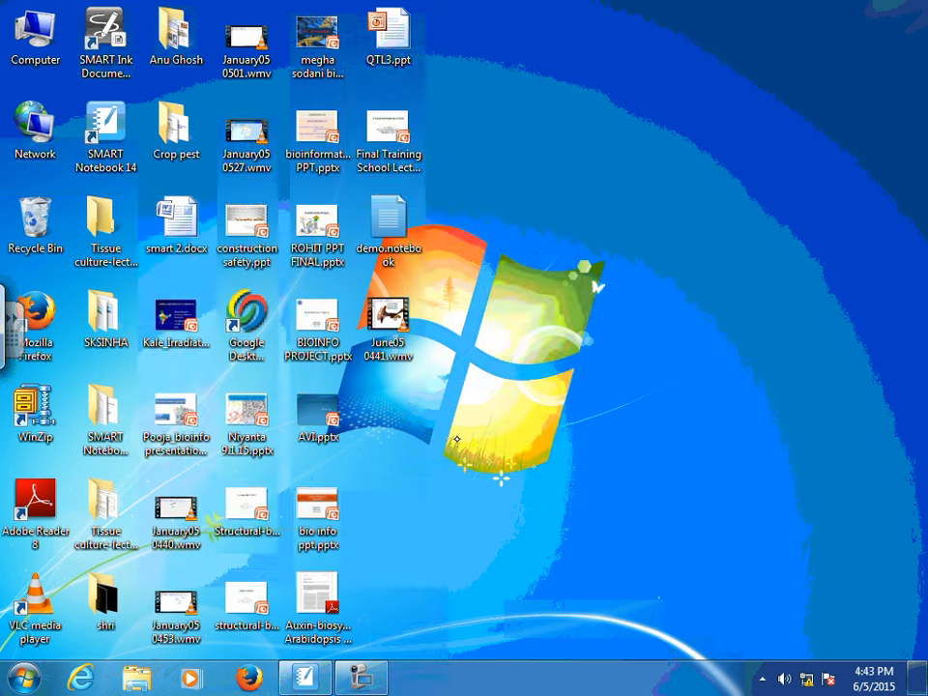
right_click(566, 440)
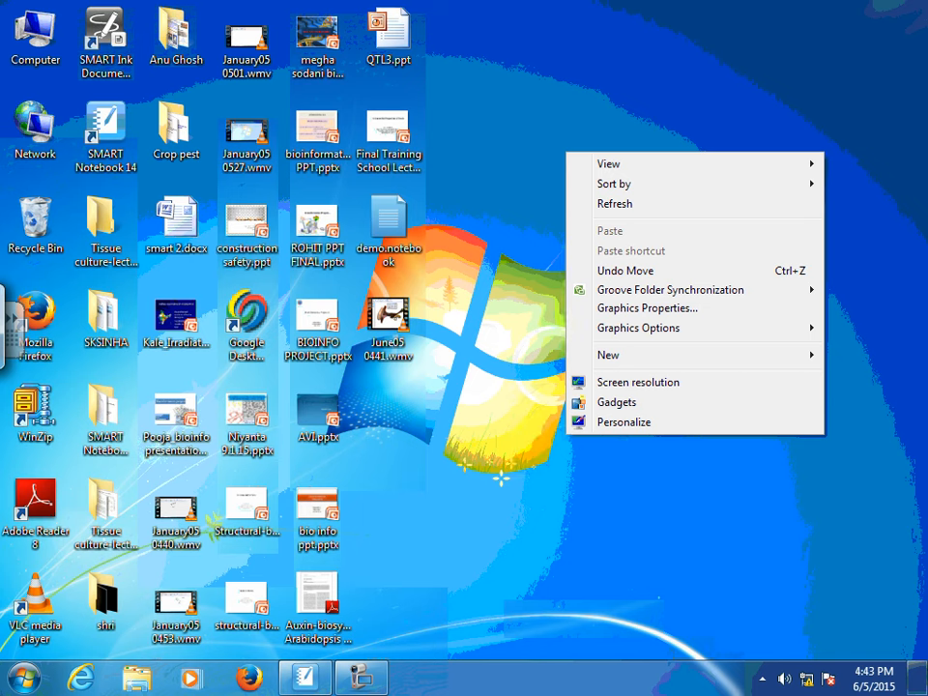
click(429, 469)
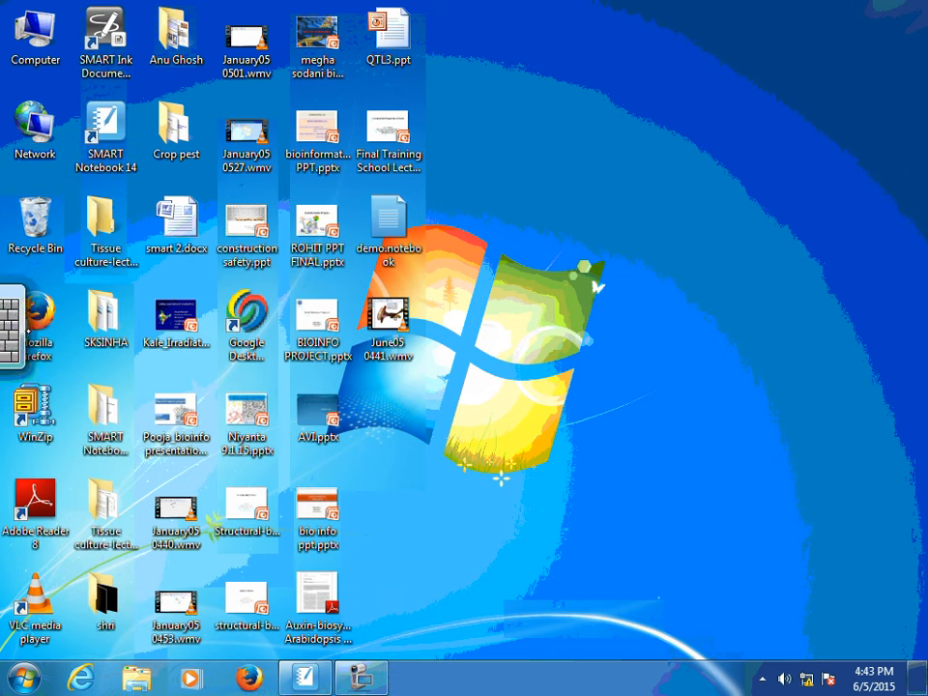
- Open the on-screen keyboard at the desktop and close it, two times
click(13, 329)
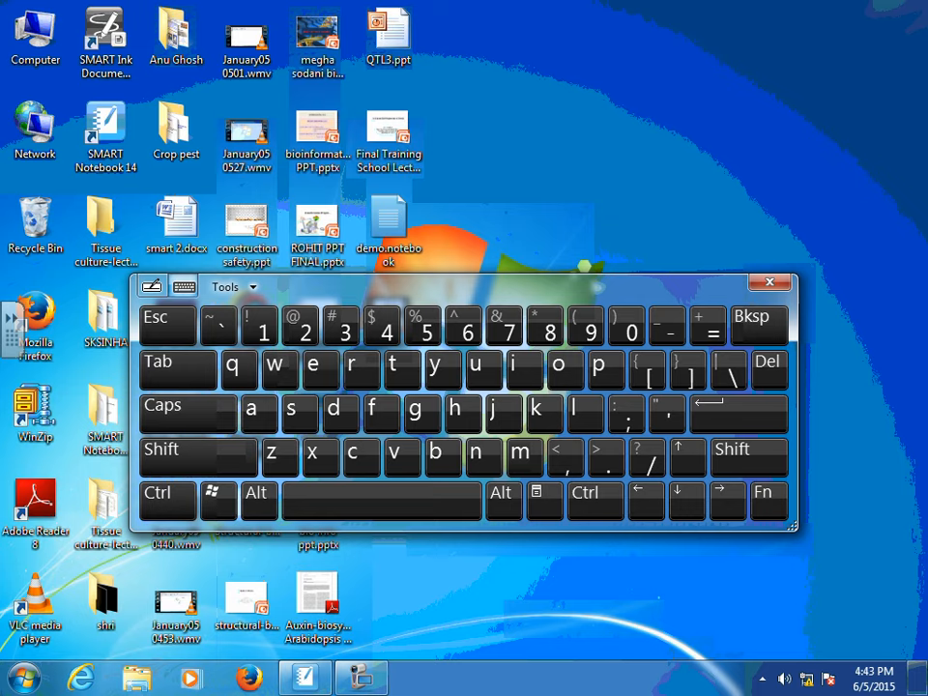
click(760, 283)
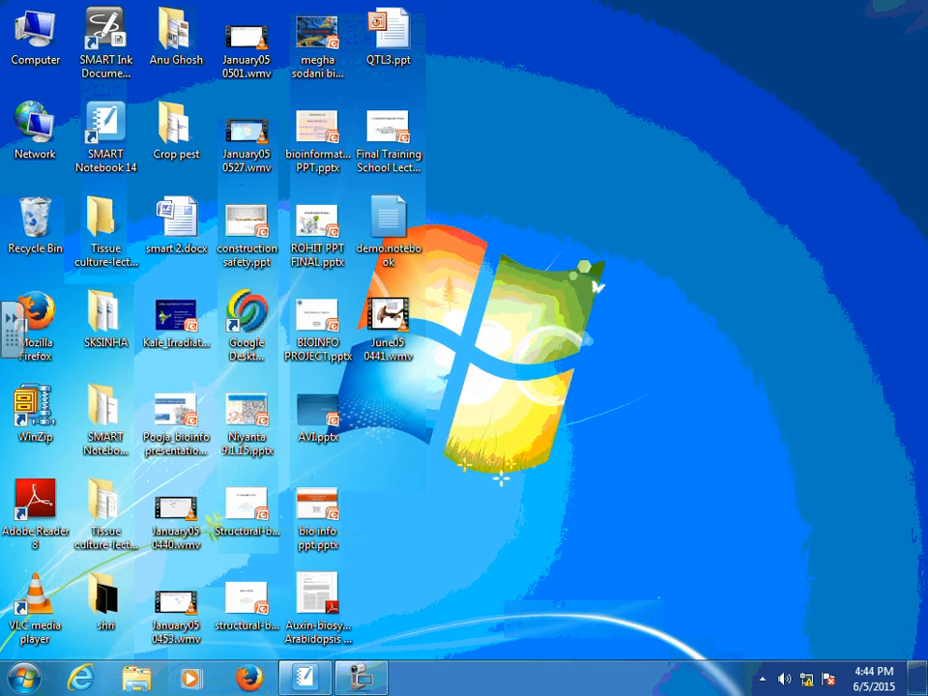
mouse_move(12, 317)
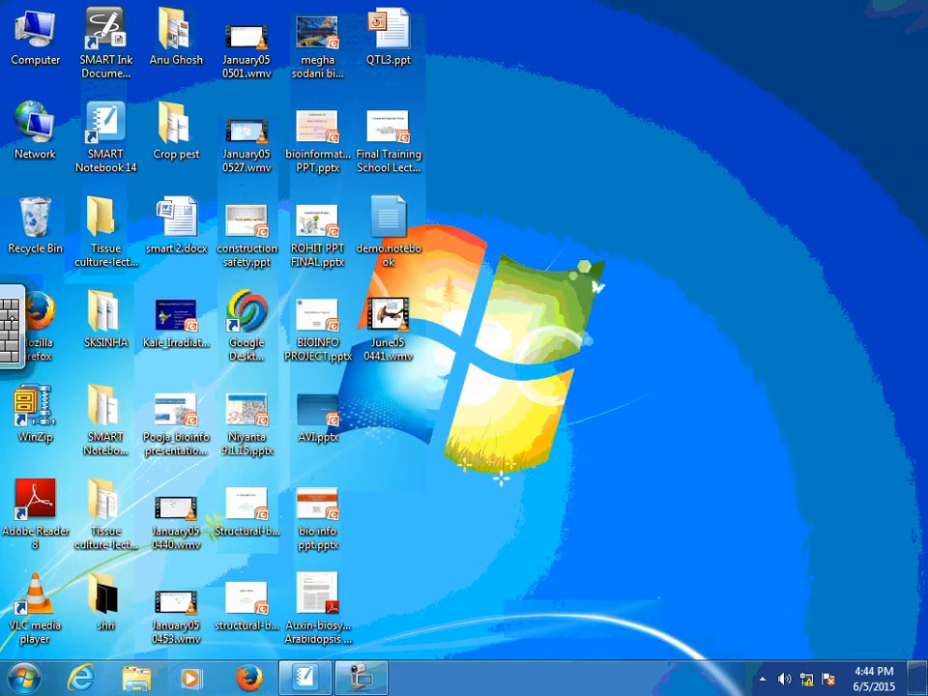
click(11, 317)
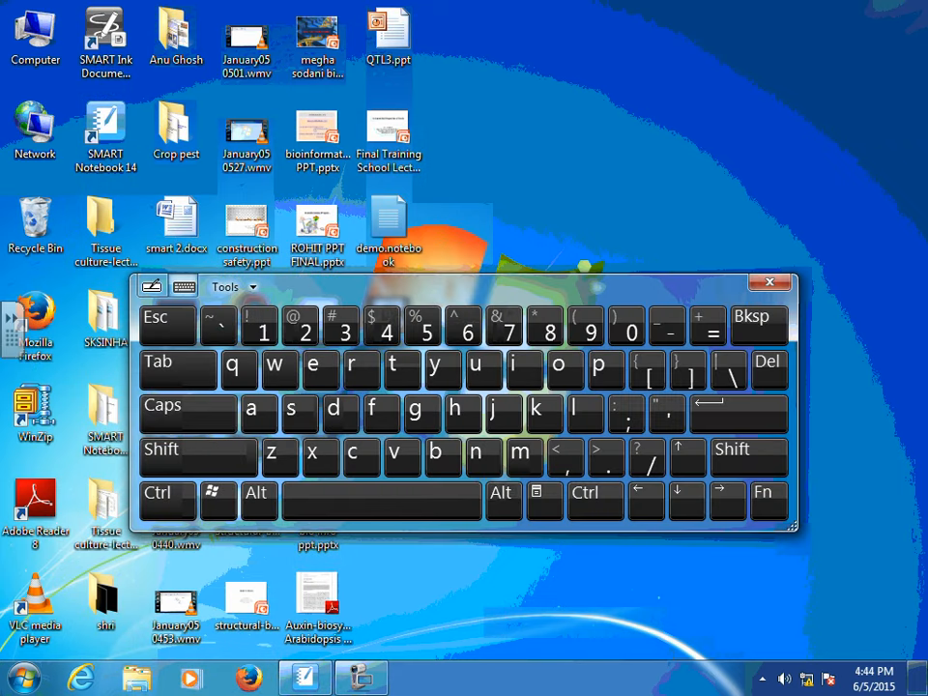
click(761, 281)
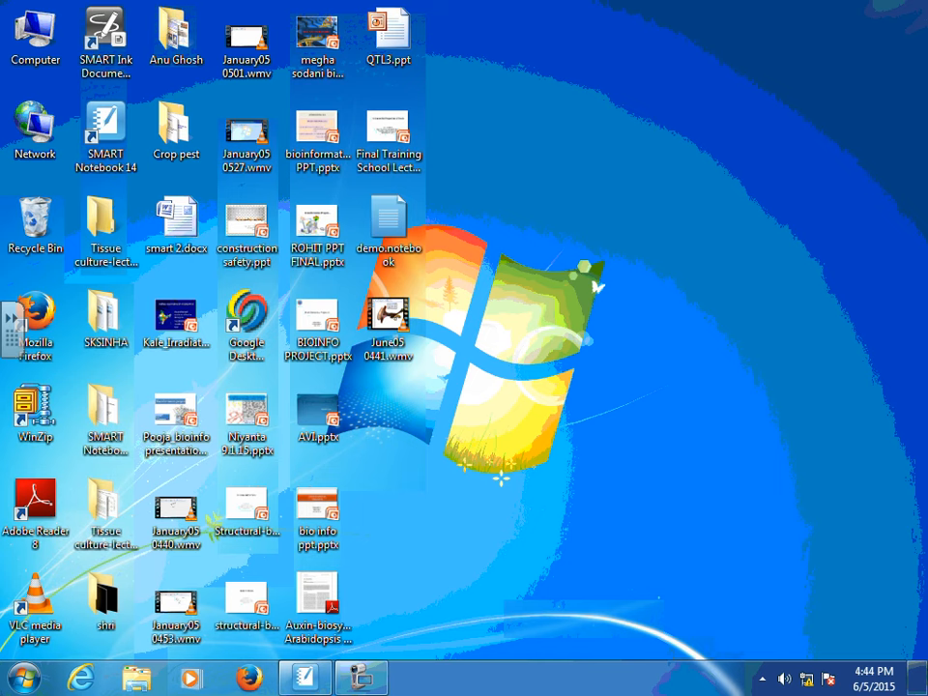
- Open the demo notebook file from the desktop in SMART Notebook
click(108, 168)
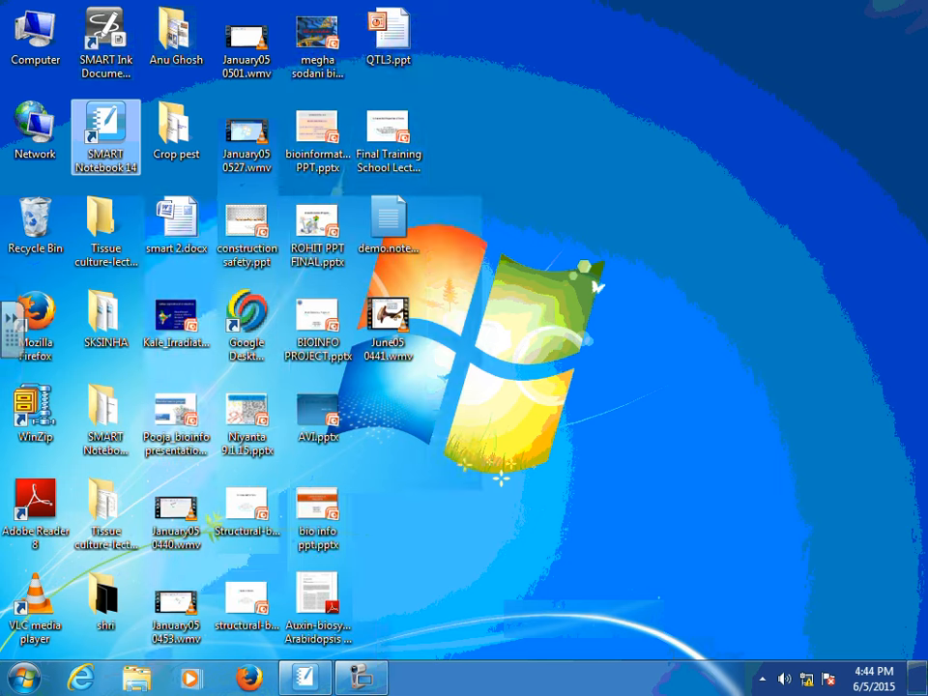
double_click(389, 222)
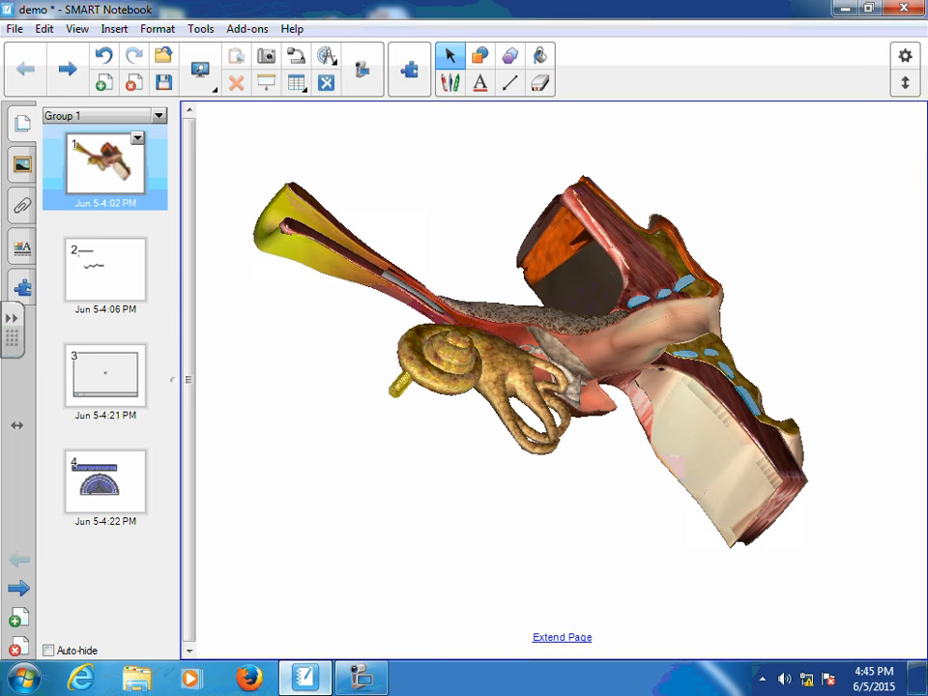
- Look through the notebook's file commands and minimize the screen recorder window
click(13, 29)
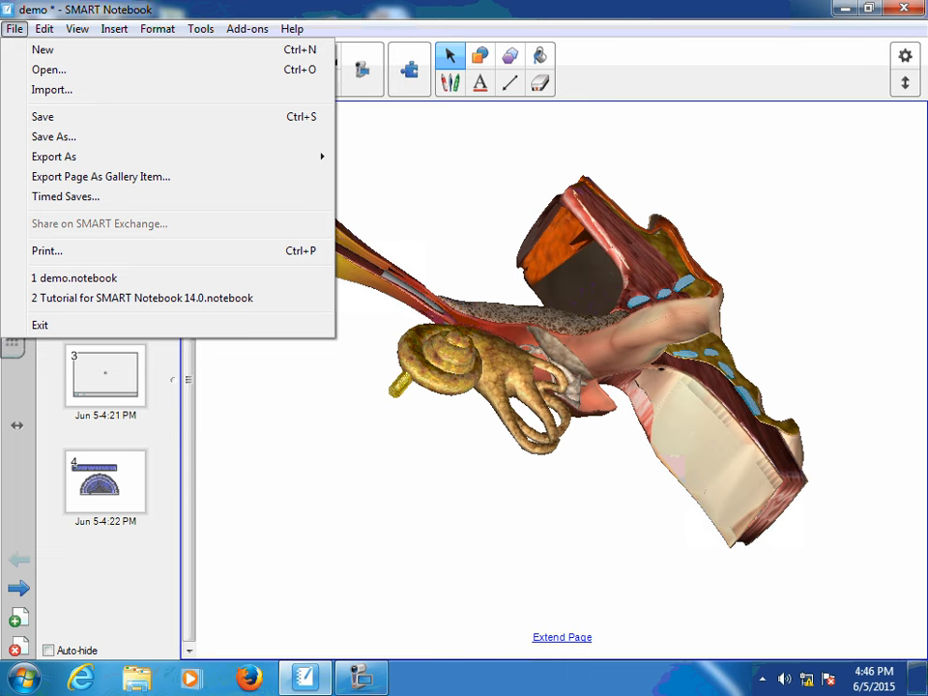
click(238, 450)
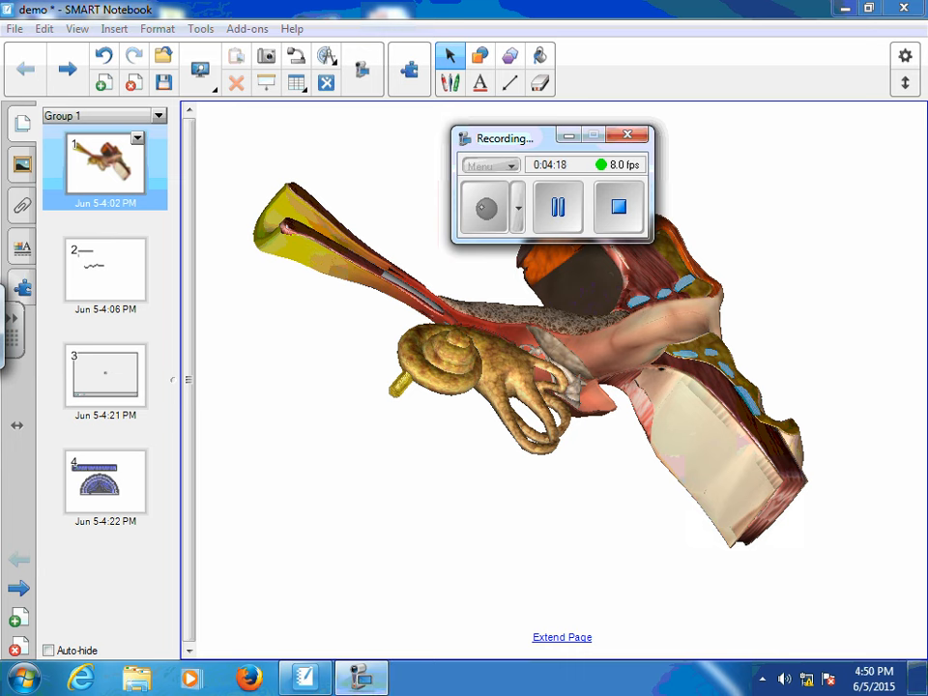
click(566, 135)
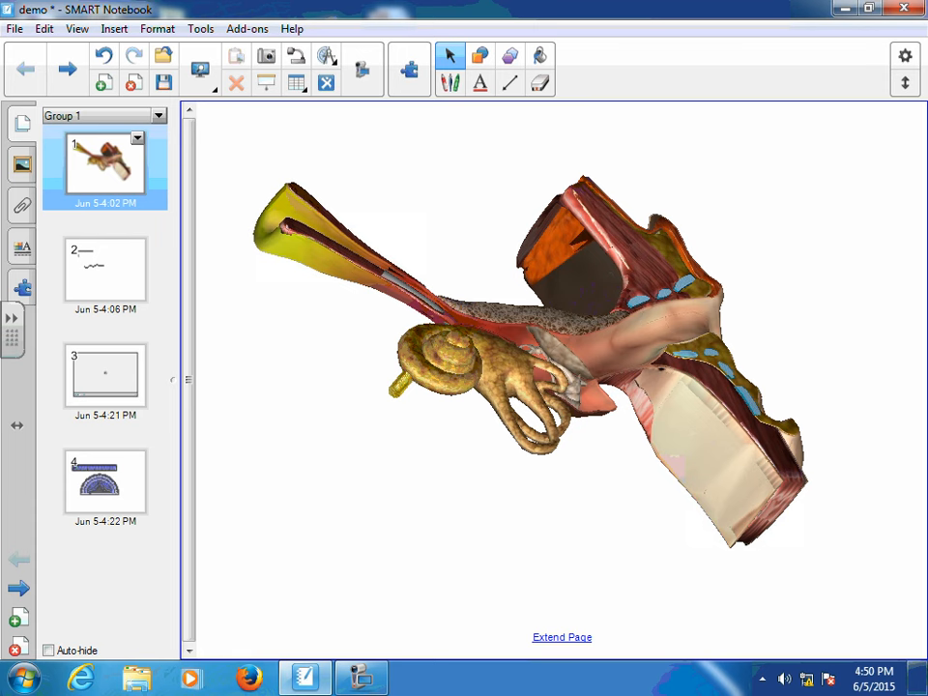
- Add a blank page after the ear model page and delete it again
click(104, 84)
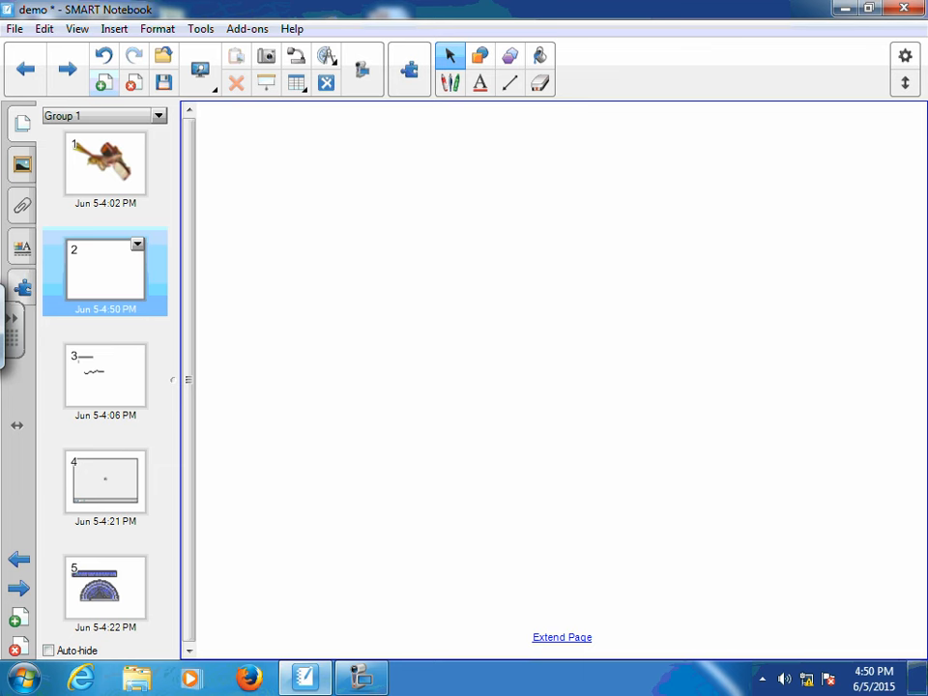
click(132, 83)
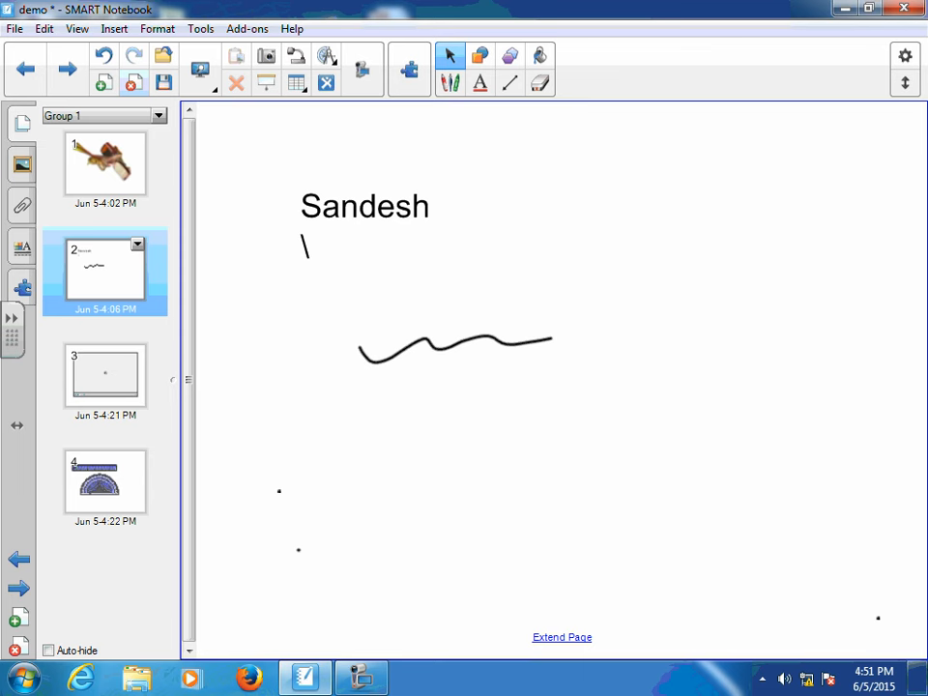
- View the notebook in Full Screen, go forward to page 3 and back to page 1, and exit Full Screen
click(214, 88)
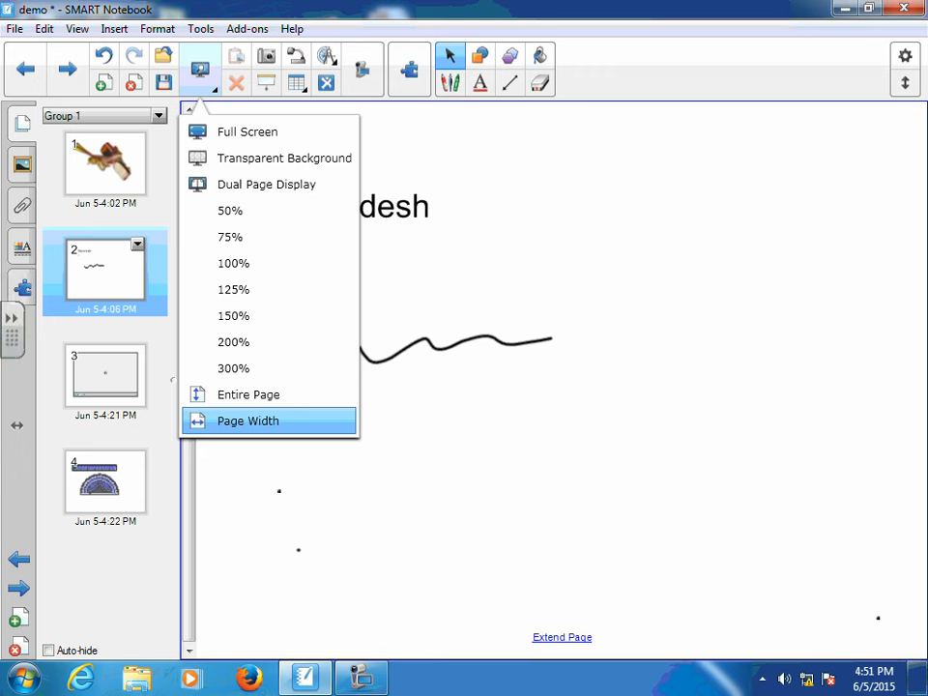
click(241, 133)
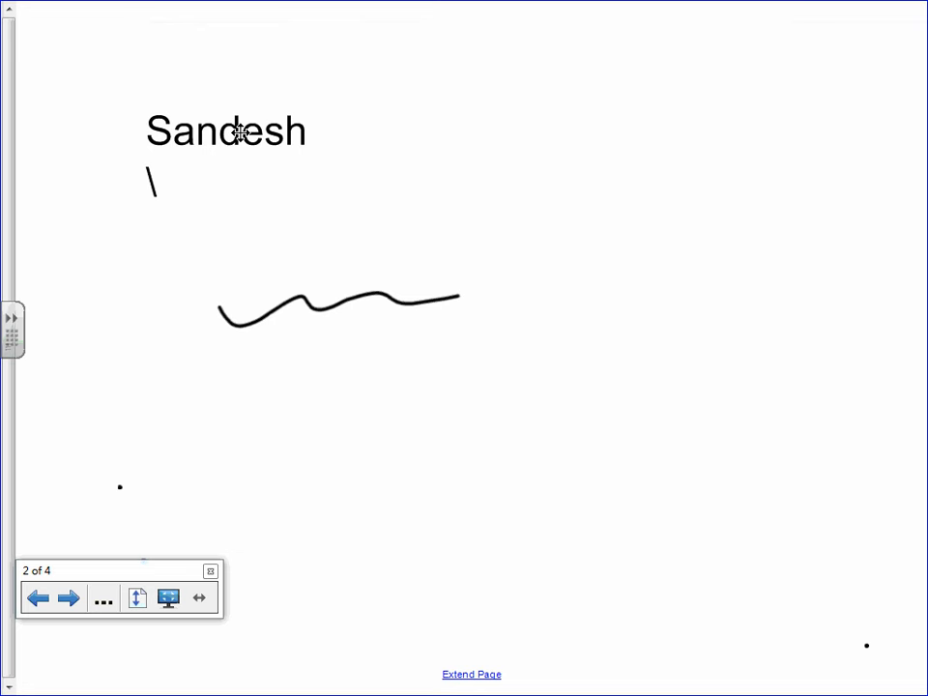
click(68, 599)
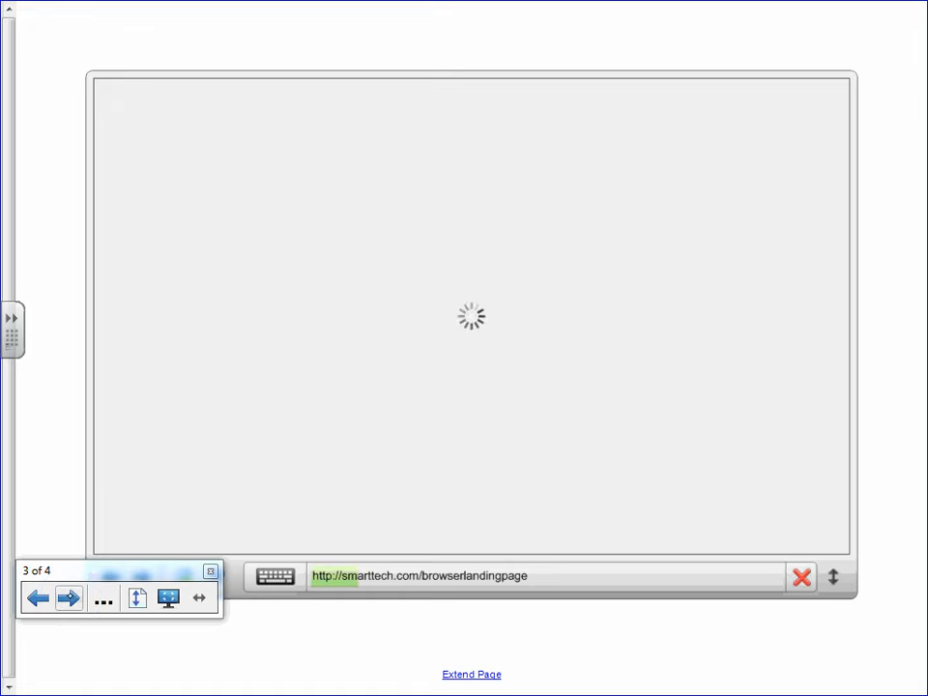
click(38, 598)
click(37, 598)
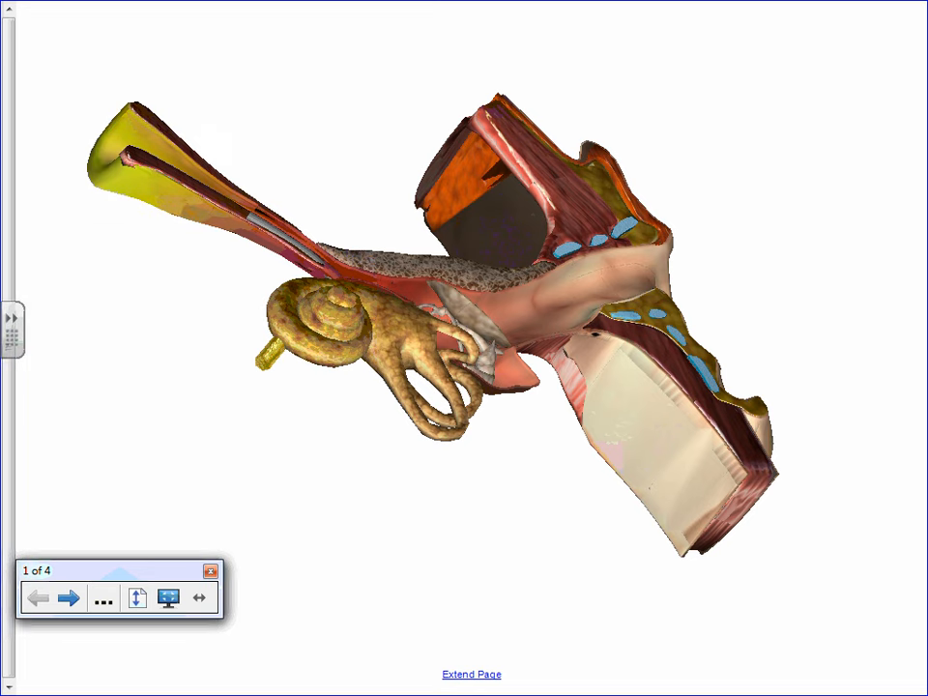
click(169, 597)
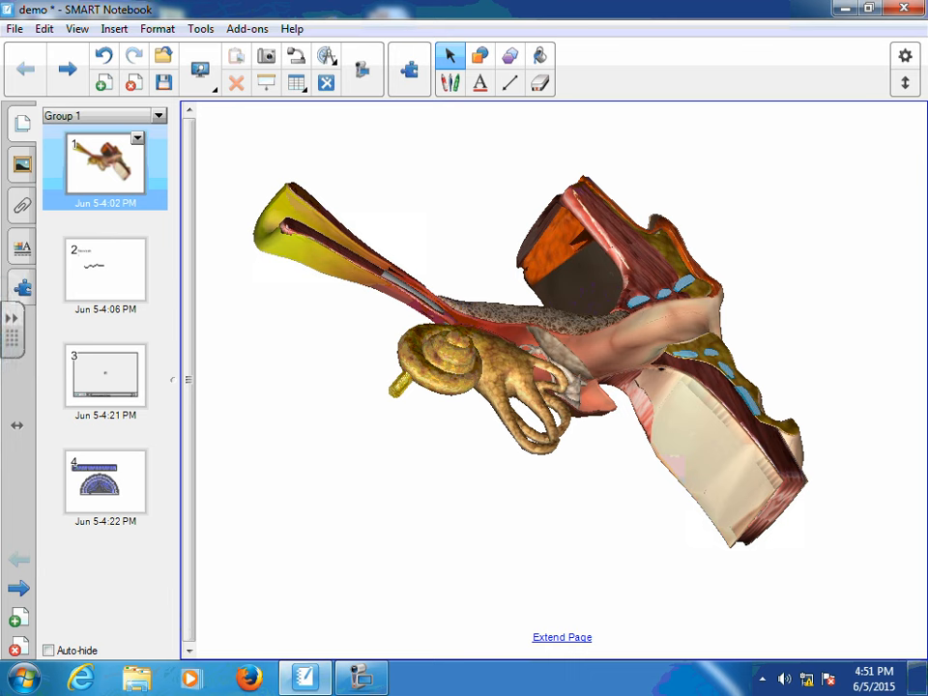
- Capture display 1 as a full-screen image to a new page, close the capture tool, and move the image slightly down
click(267, 56)
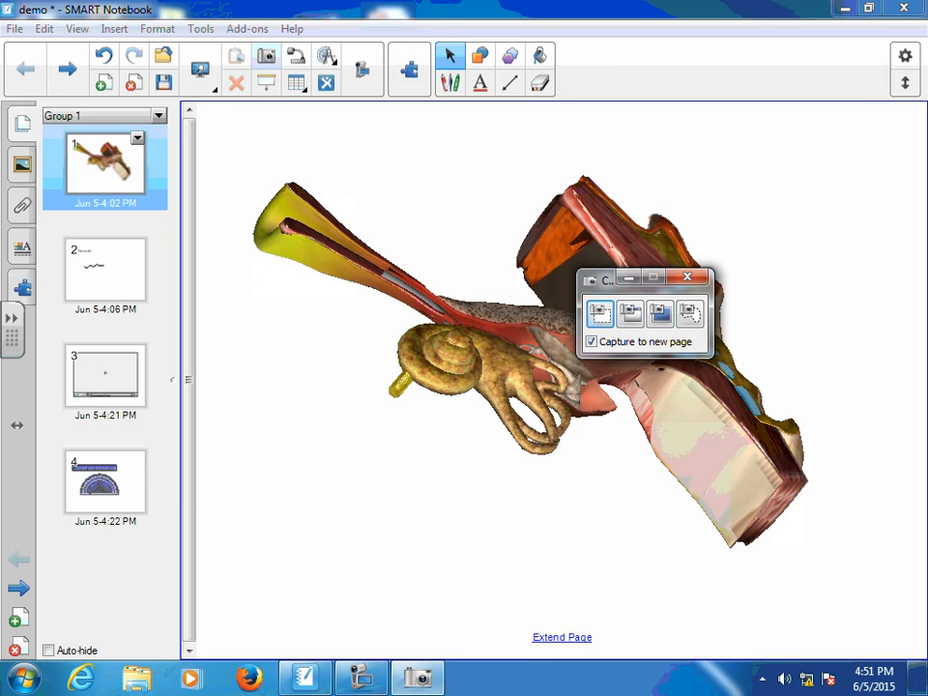
click(659, 312)
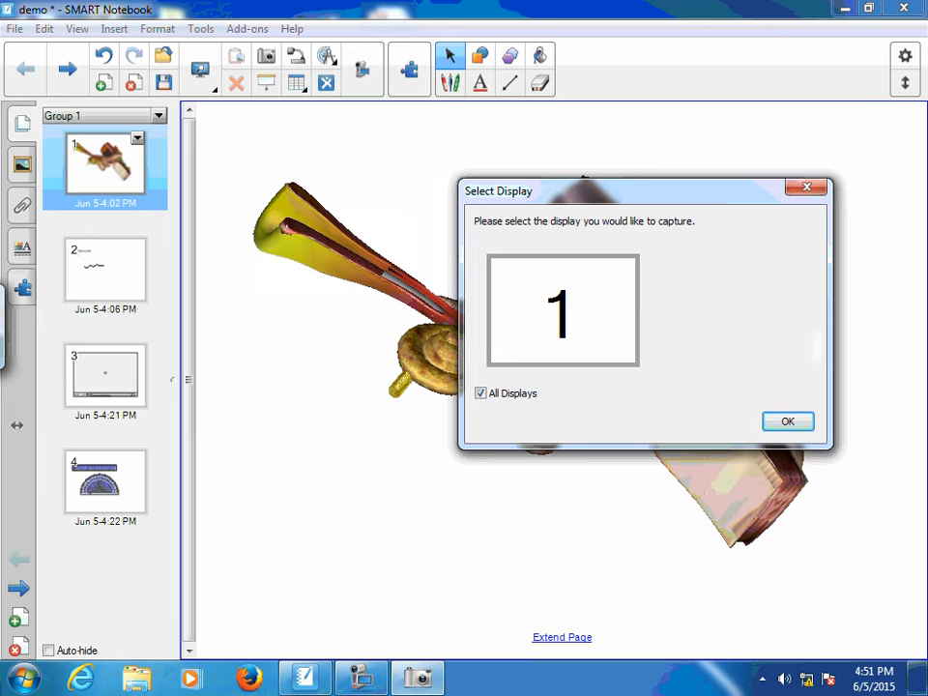
click(534, 323)
click(784, 420)
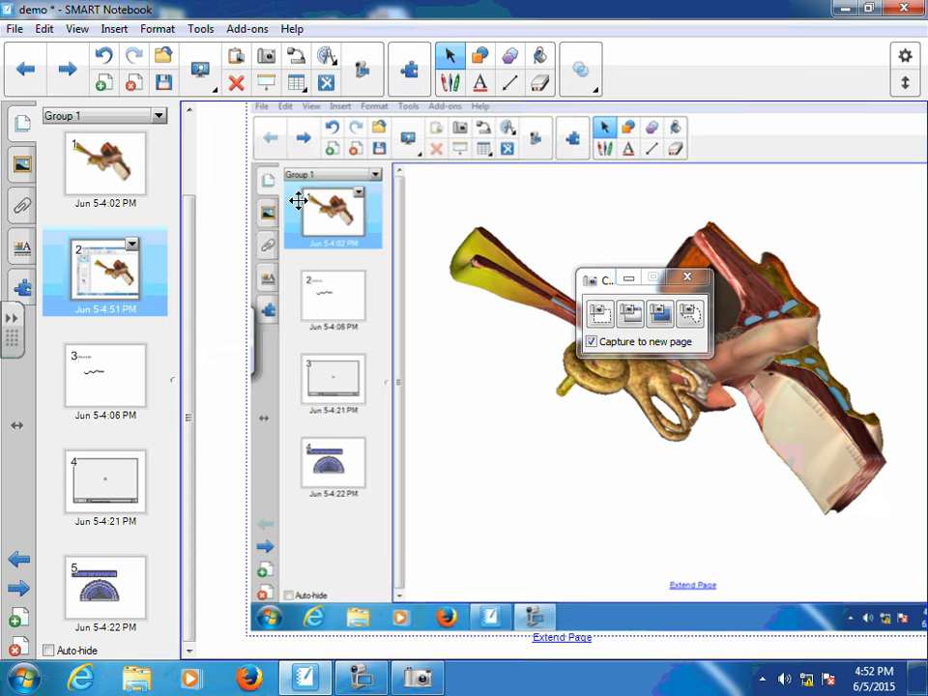
click(679, 274)
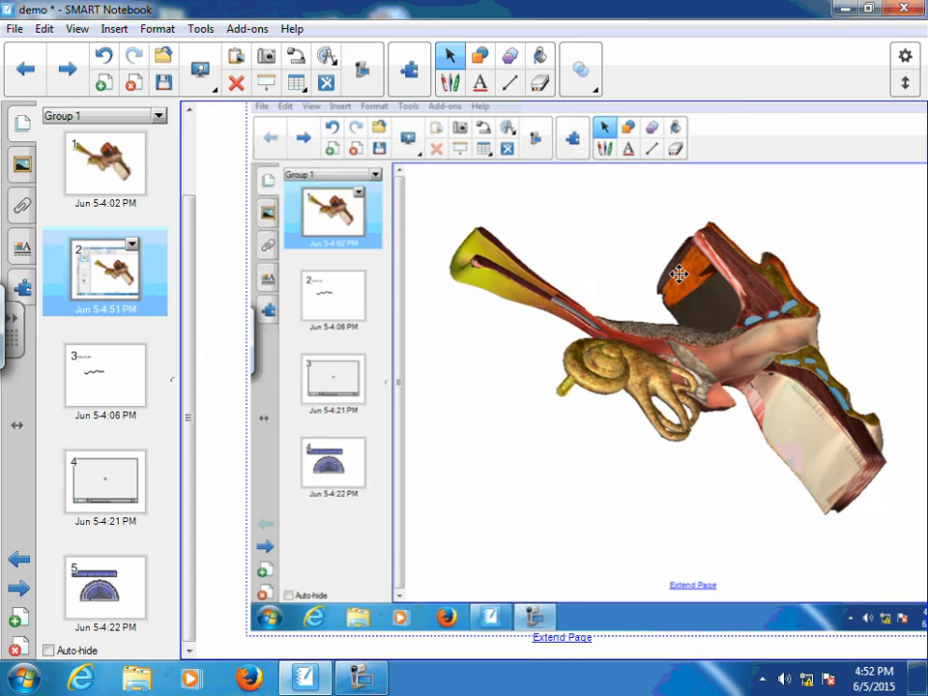
drag(679, 274, 659, 326)
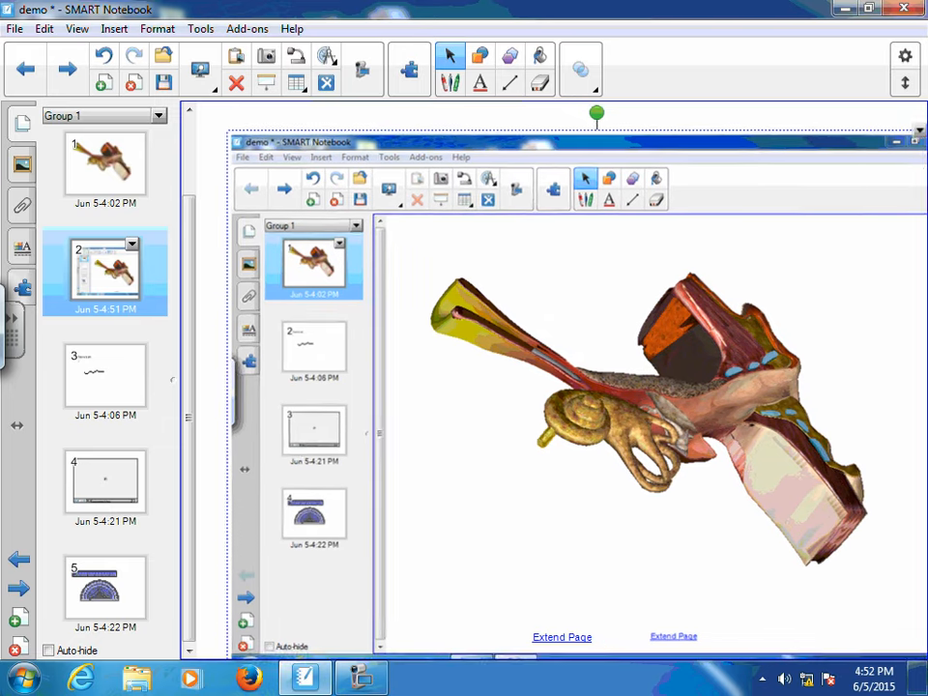
- Move the captured image up and add a blank page after it, checking page 5 before returning to page 3
drag(502, 222, 494, 171)
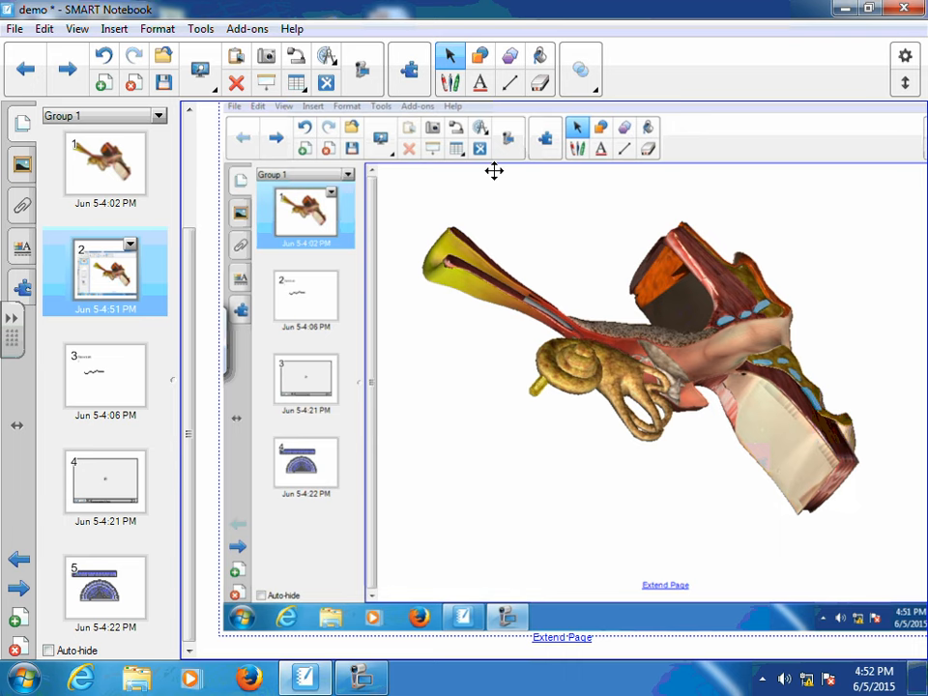
click(102, 83)
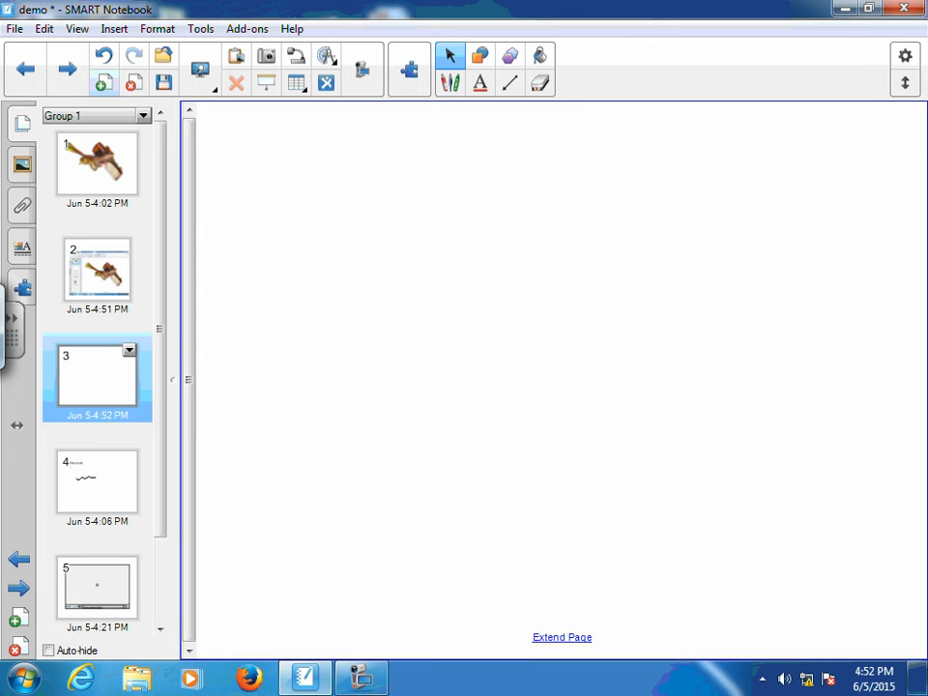
click(80, 580)
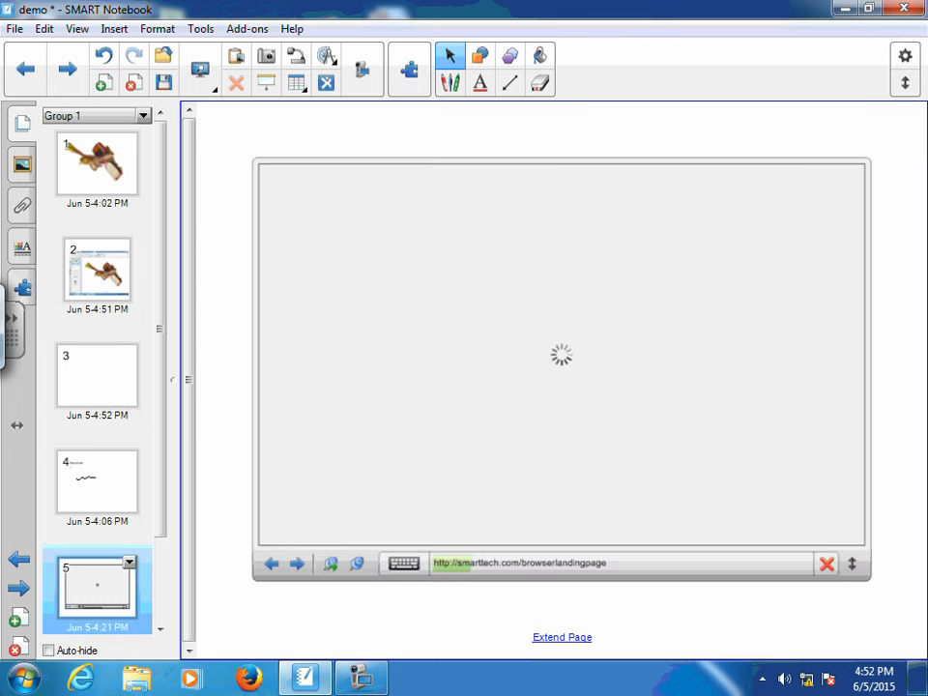
drag(159, 471, 160, 556)
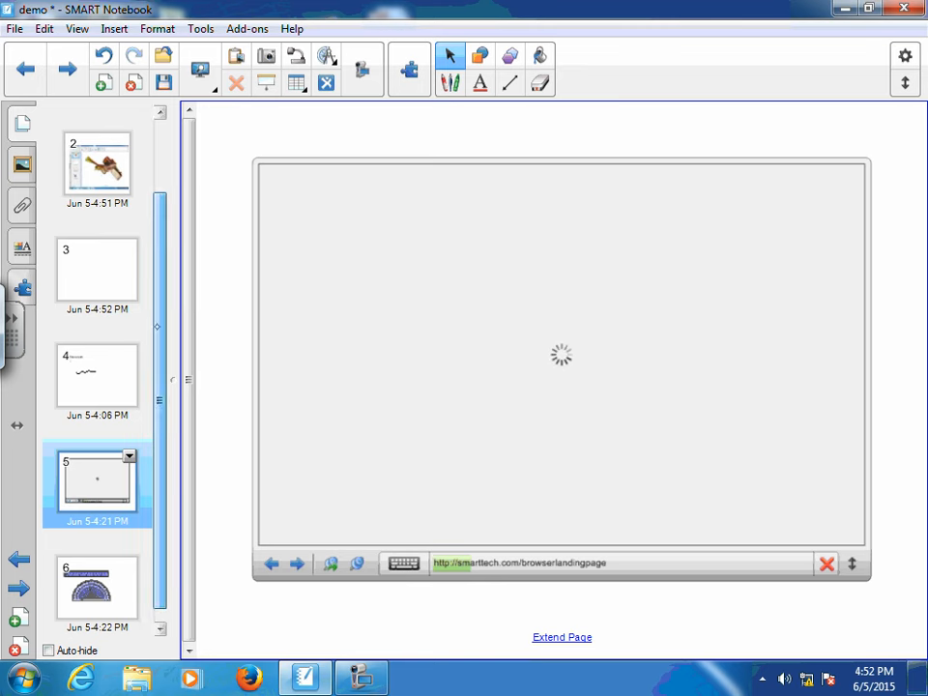
drag(156, 326, 156, 239)
click(81, 389)
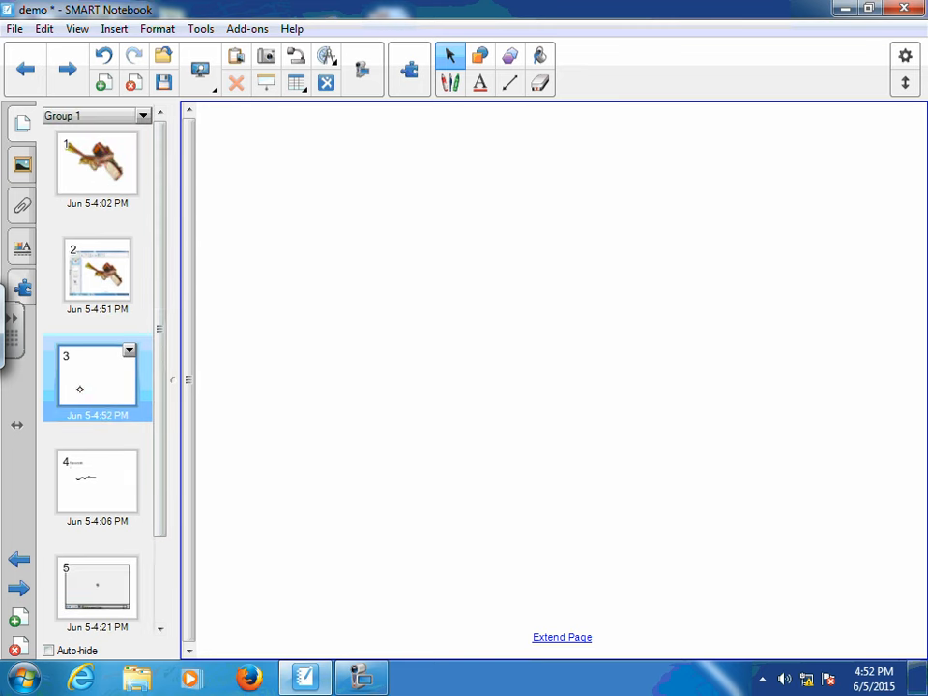
- Move the captured image on page 2 up and to the left, and return to the blank page 3
click(60, 290)
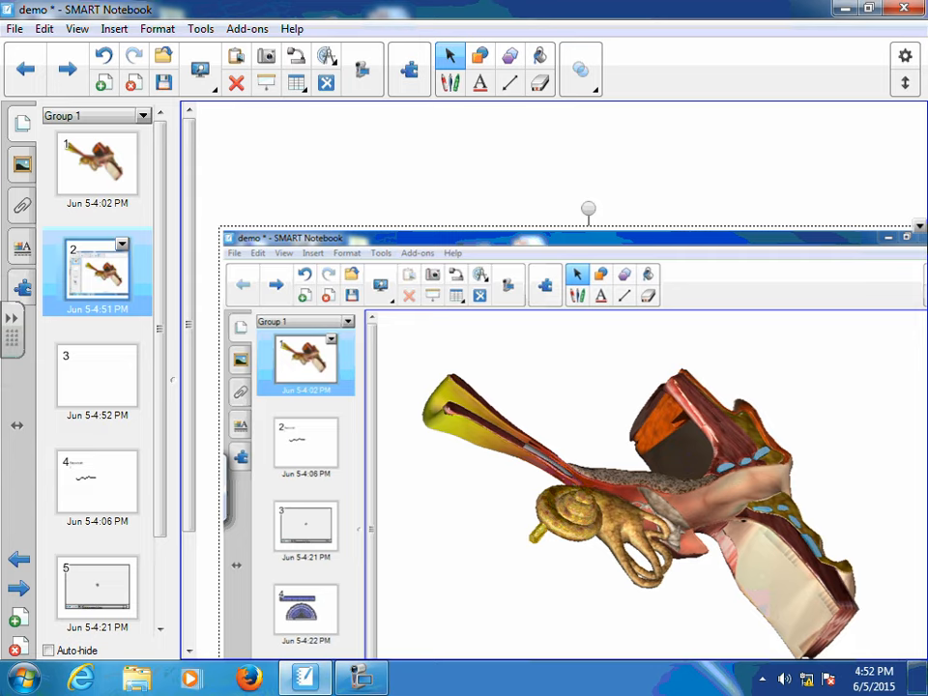
drag(600, 464, 568, 398)
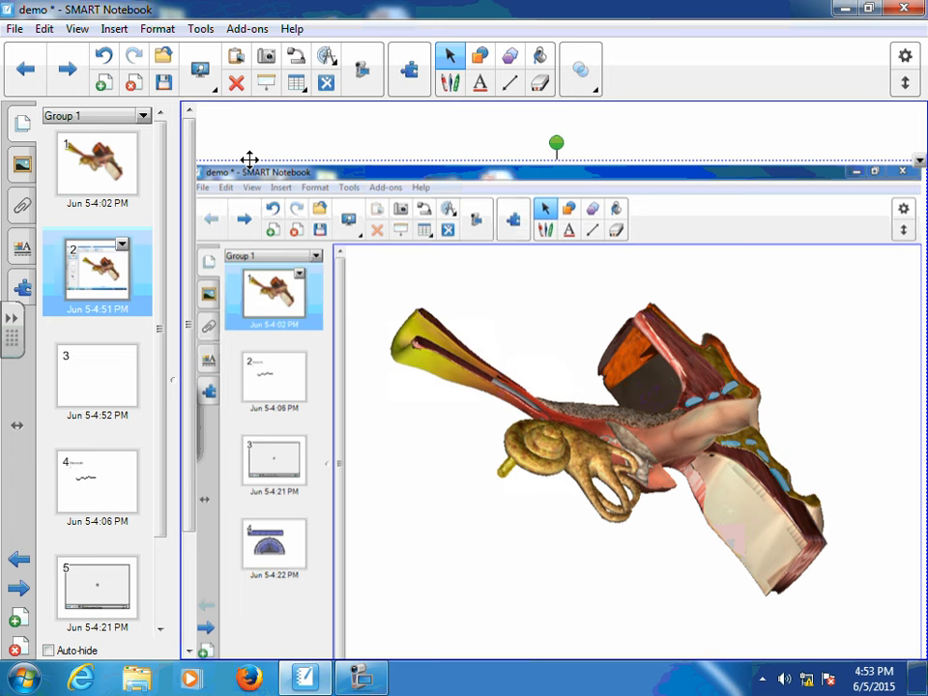
click(75, 376)
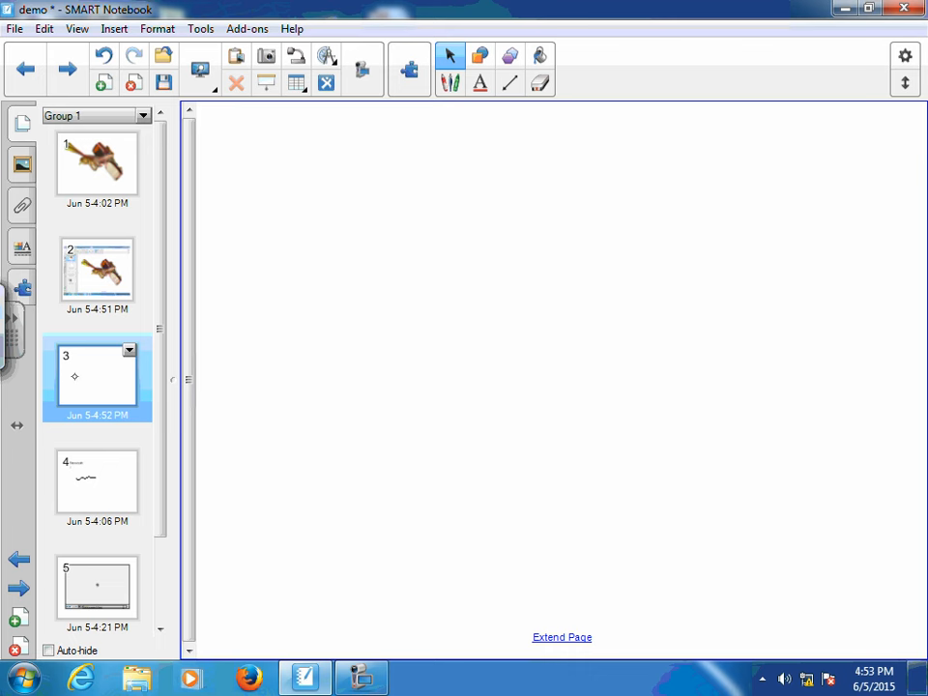
- Insert a table of 2 rows and 4 columns on page 3 and replace it with one of 9 rows and 4 columns
click(298, 85)
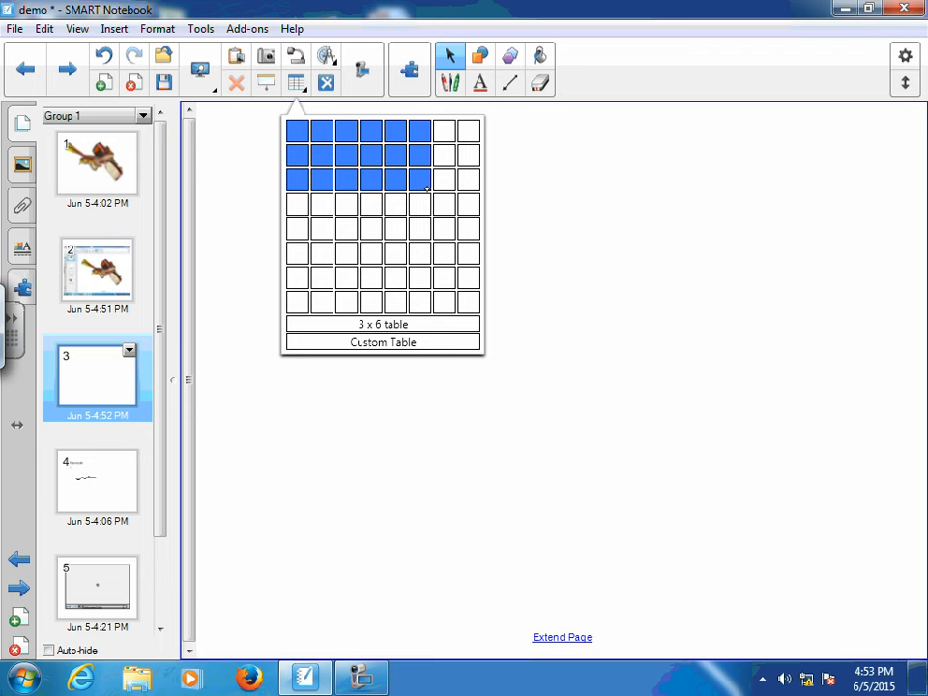
click(373, 157)
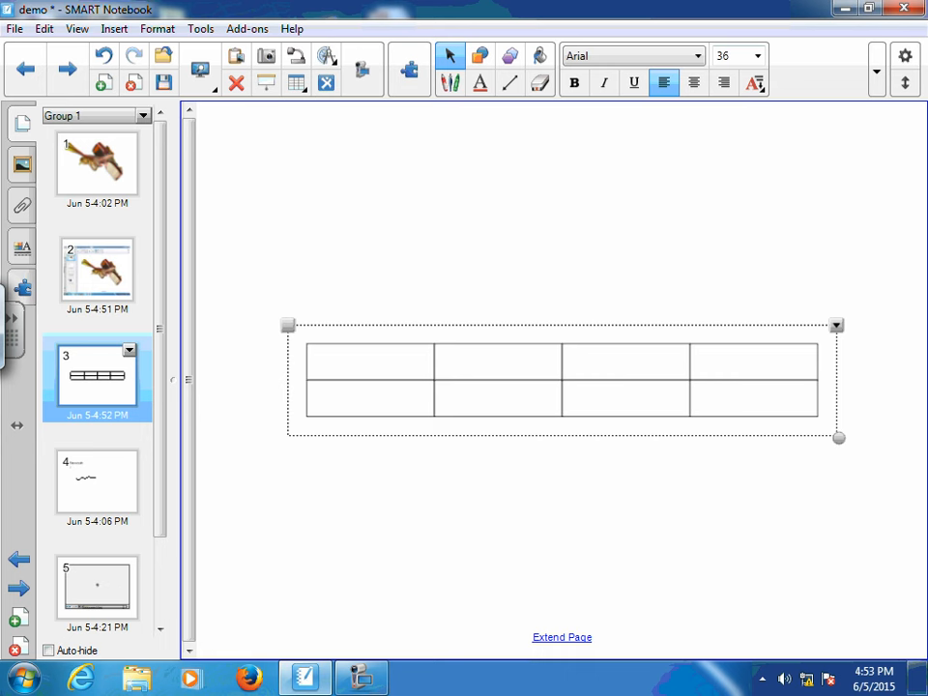
click(296, 83)
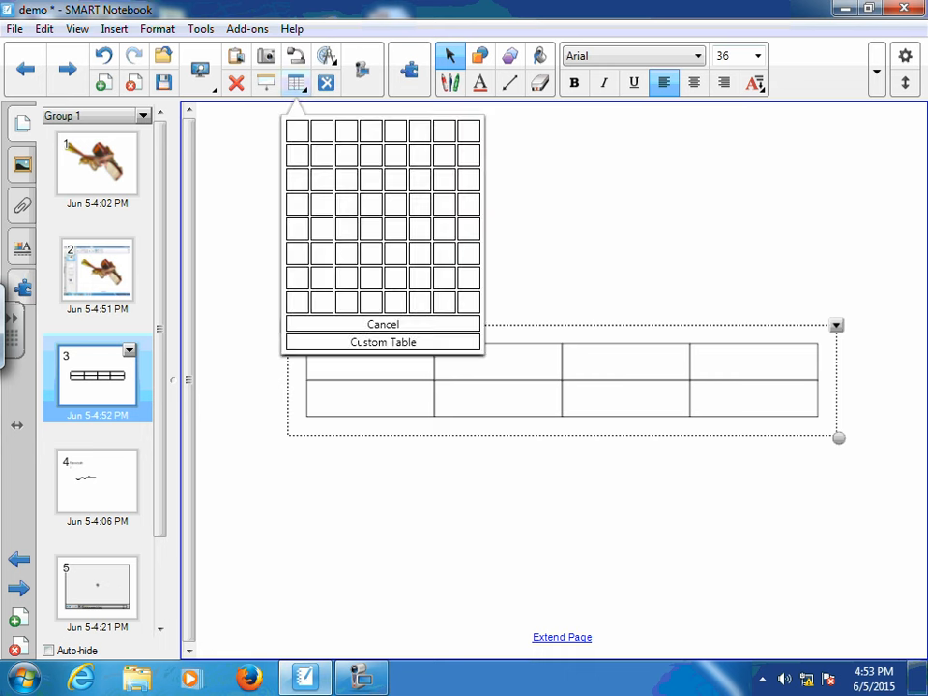
click(380, 304)
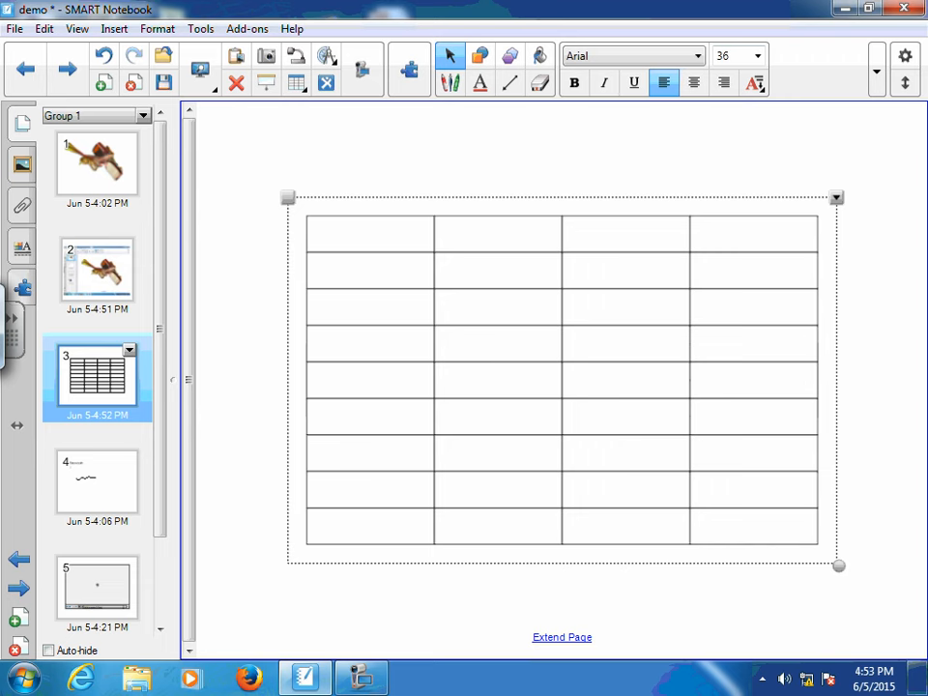
- Enter "test" in the first cell of the table using the on-screen keyboard, correcting any typing mistake
click(366, 233)
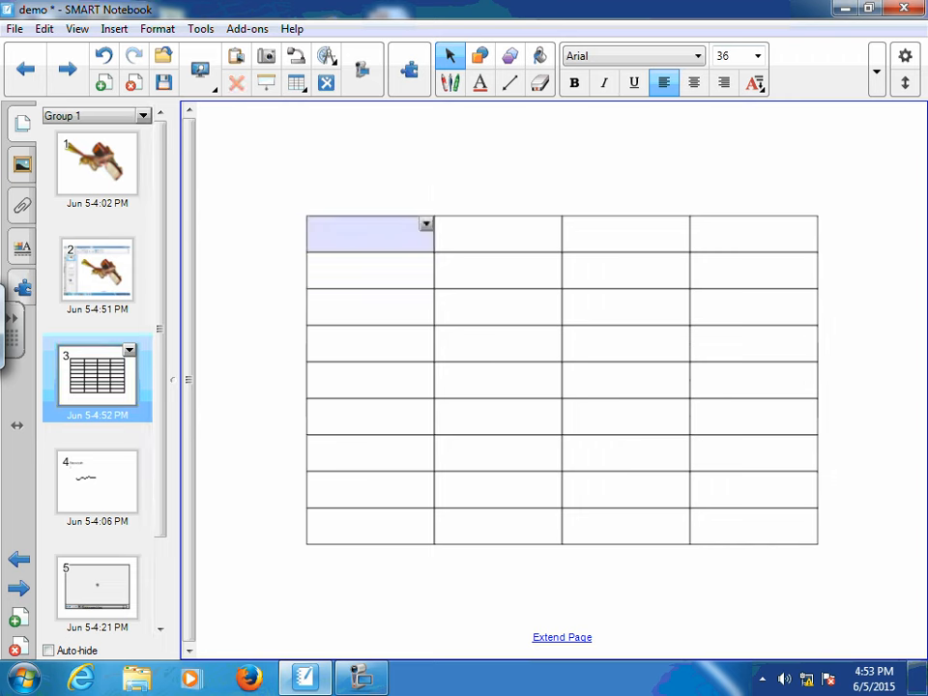
click(369, 233)
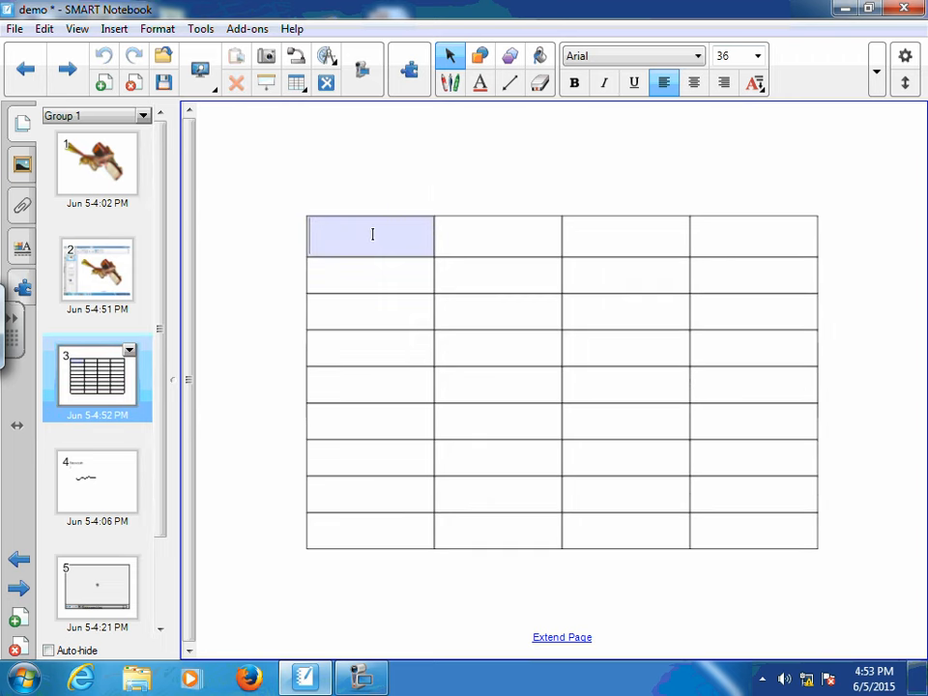
right_click(372, 234)
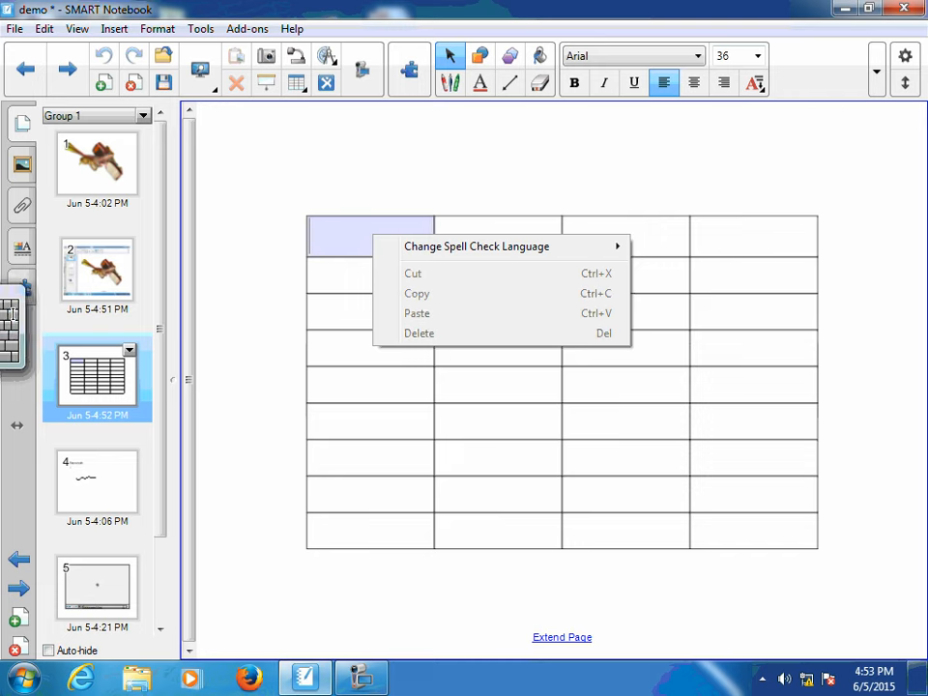
click(11, 329)
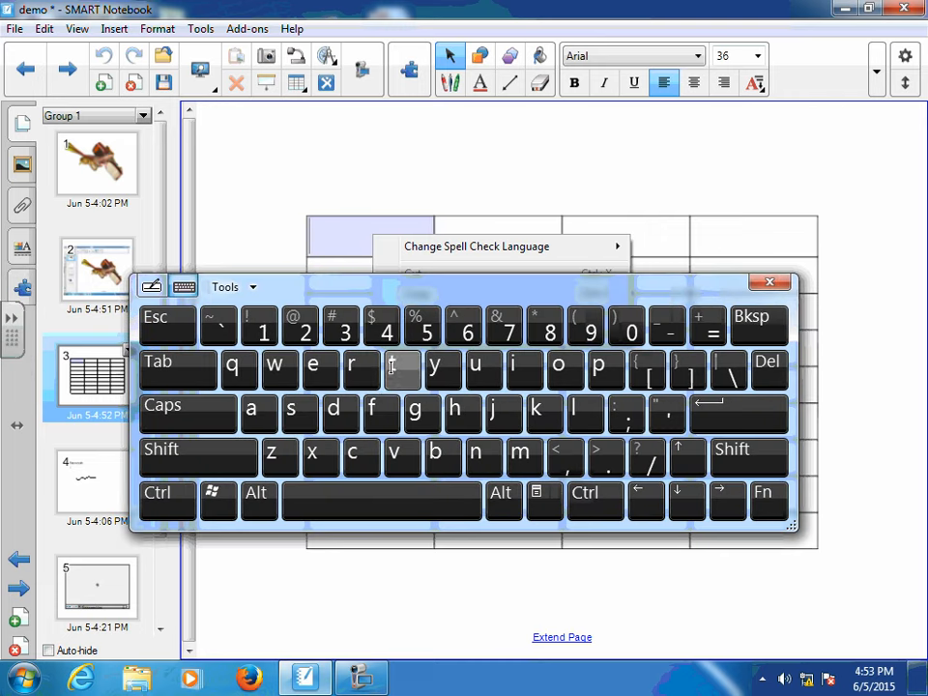
click(337, 234)
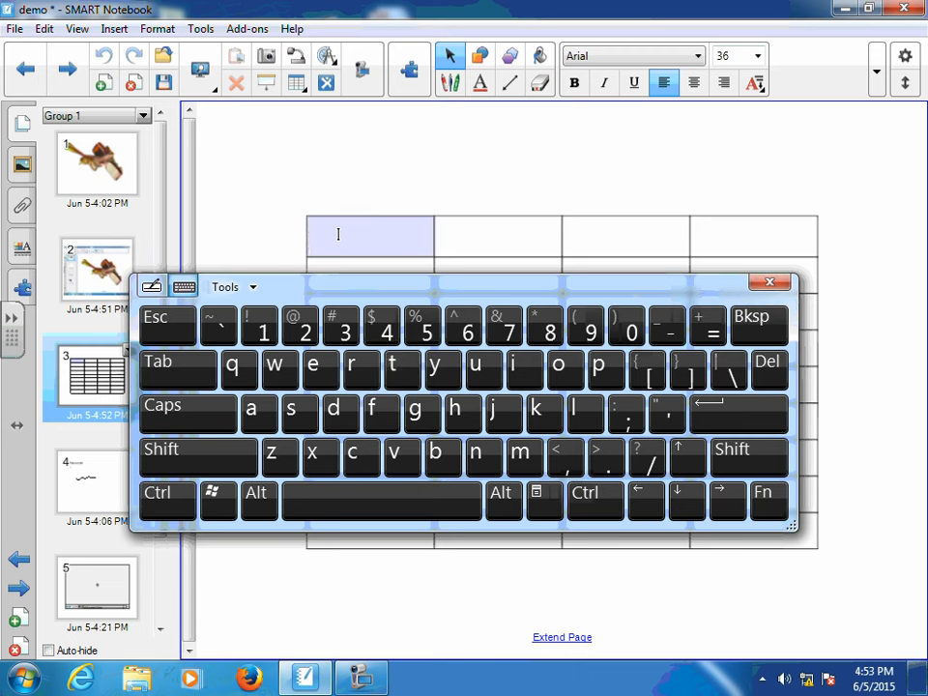
click(396, 365)
click(313, 367)
double_click(299, 412)
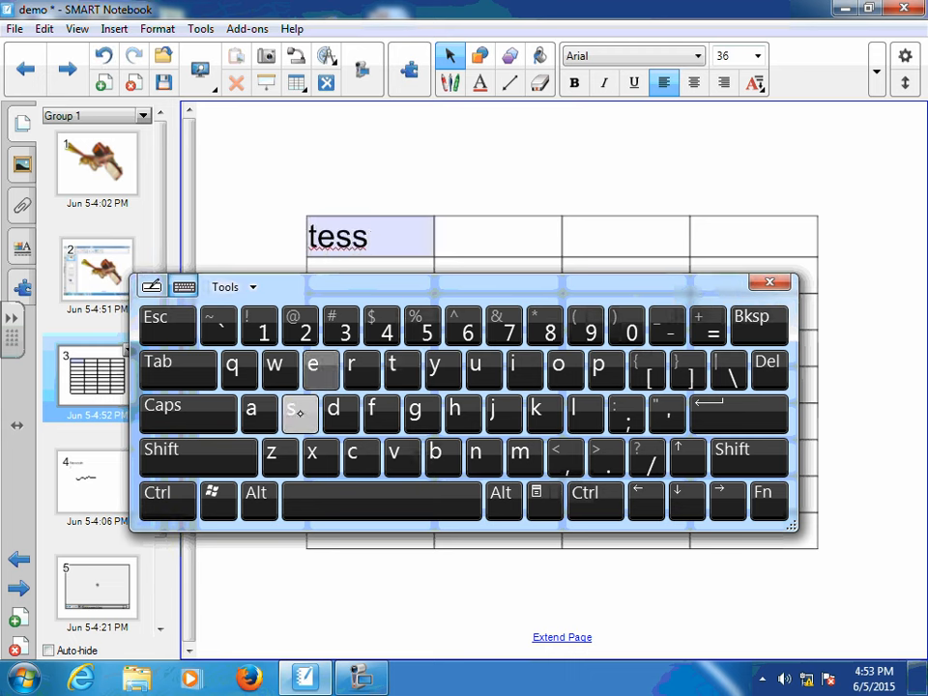
click(391, 366)
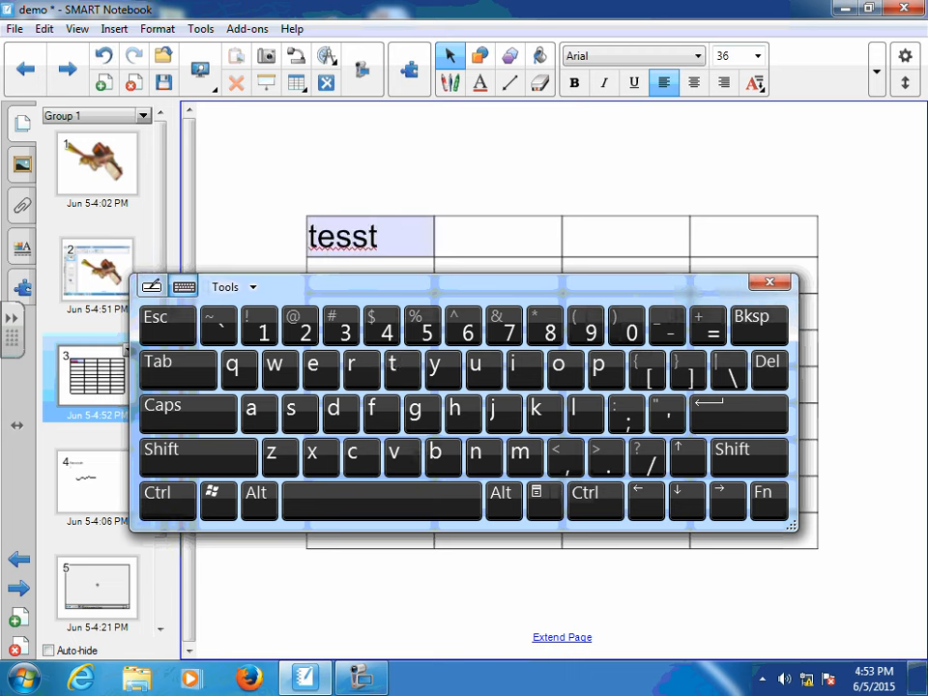
double_click(752, 327)
click(393, 365)
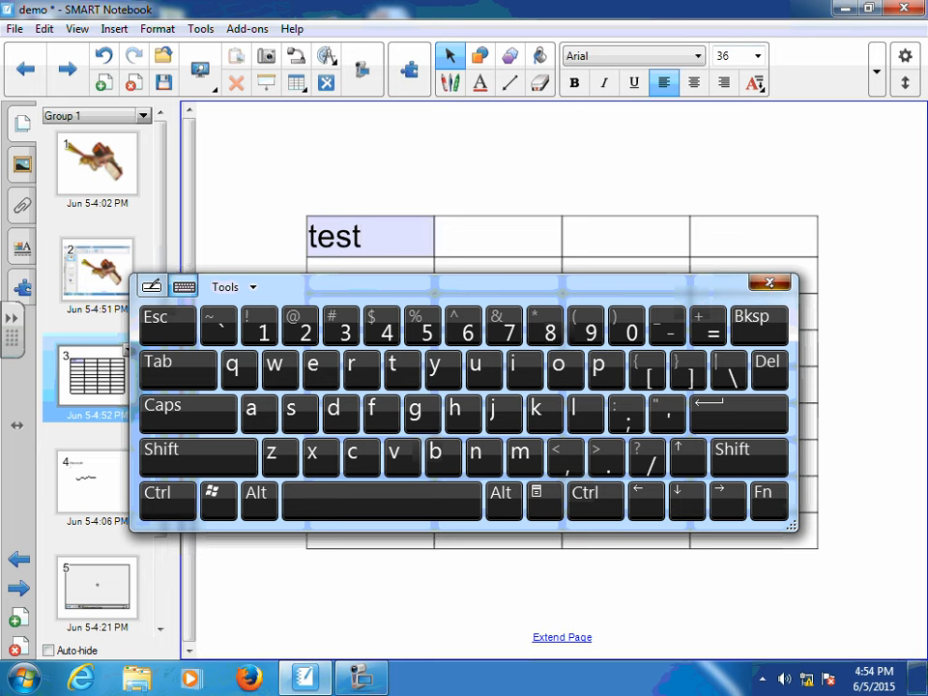
- Move the on-screen keyboard down off the table and try selecting cells across the first row and down the first column
drag(674, 286, 642, 638)
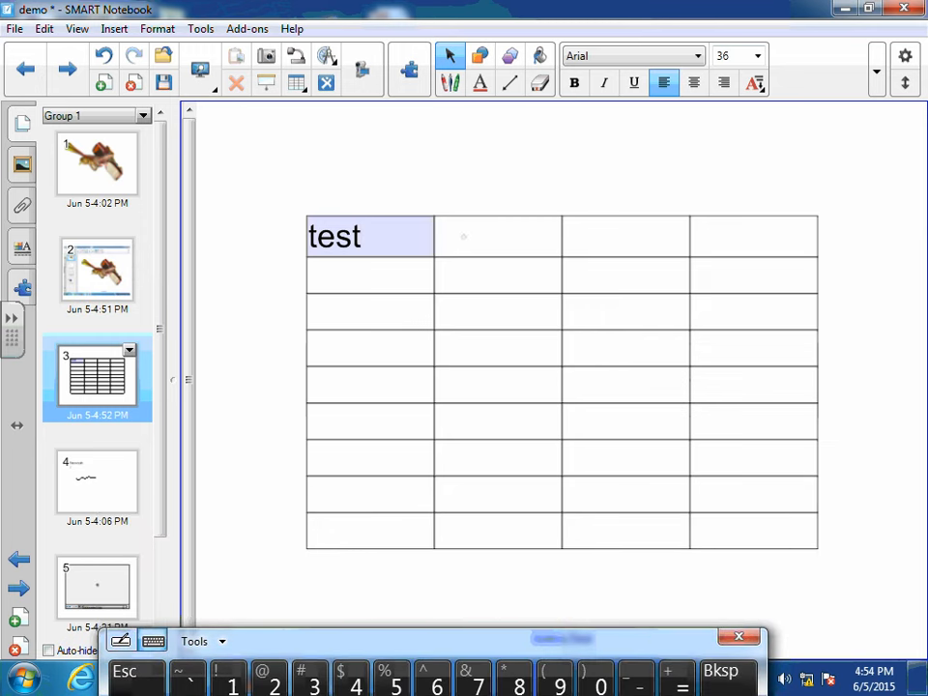
click(463, 236)
click(498, 240)
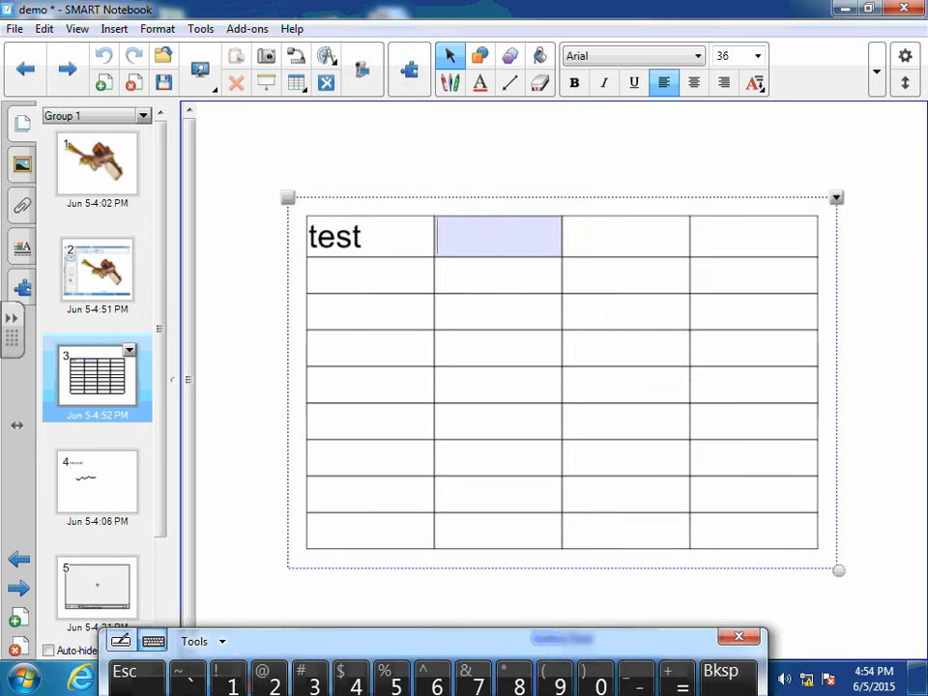
double_click(602, 243)
click(711, 247)
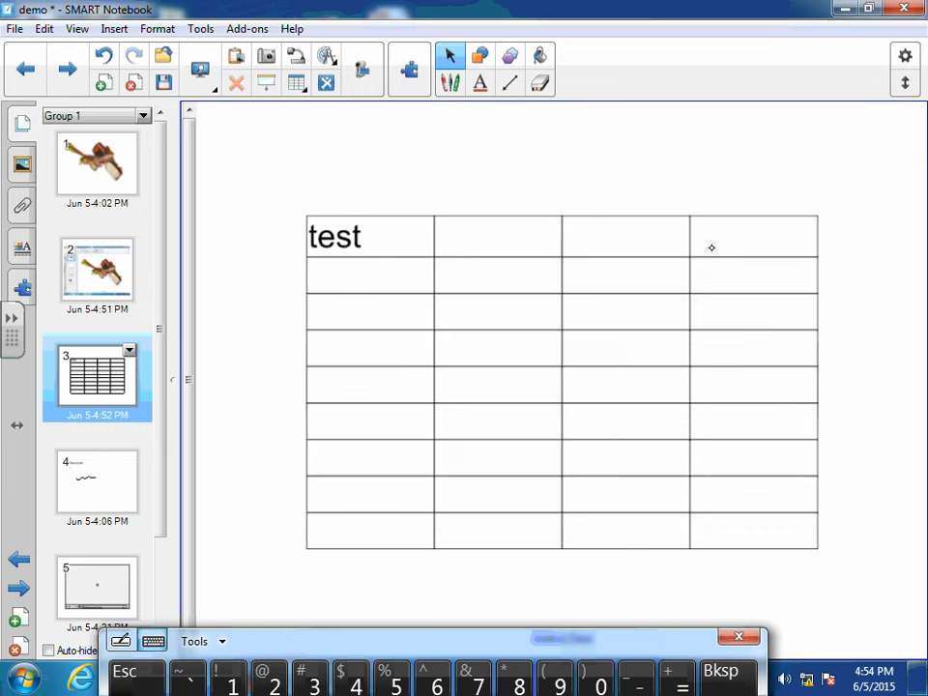
click(354, 273)
click(339, 322)
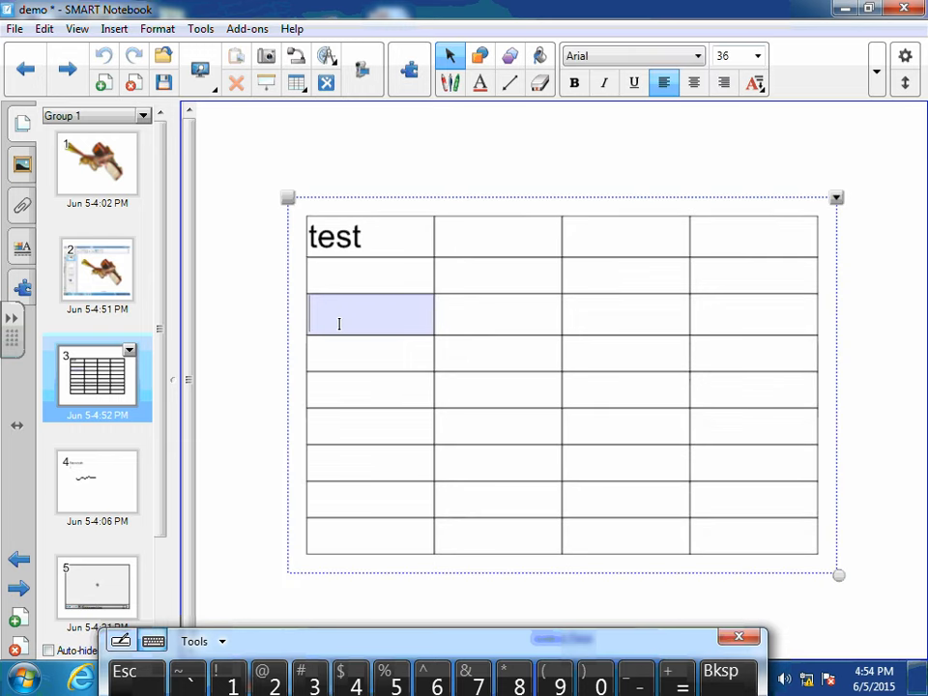
- Look through the cell options of the last cell in the table's first row and close them
click(837, 199)
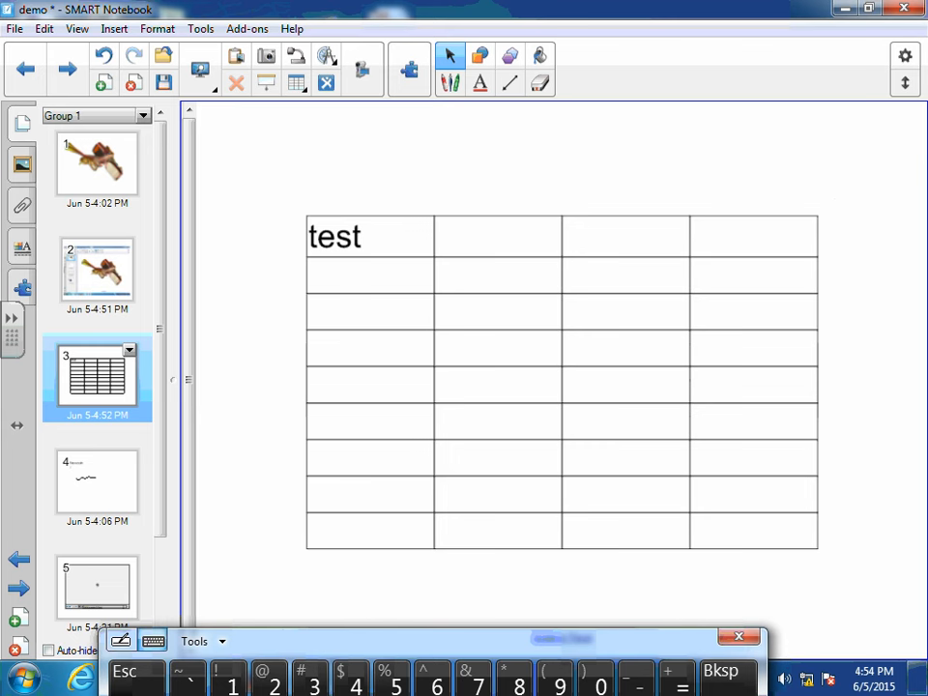
click(452, 350)
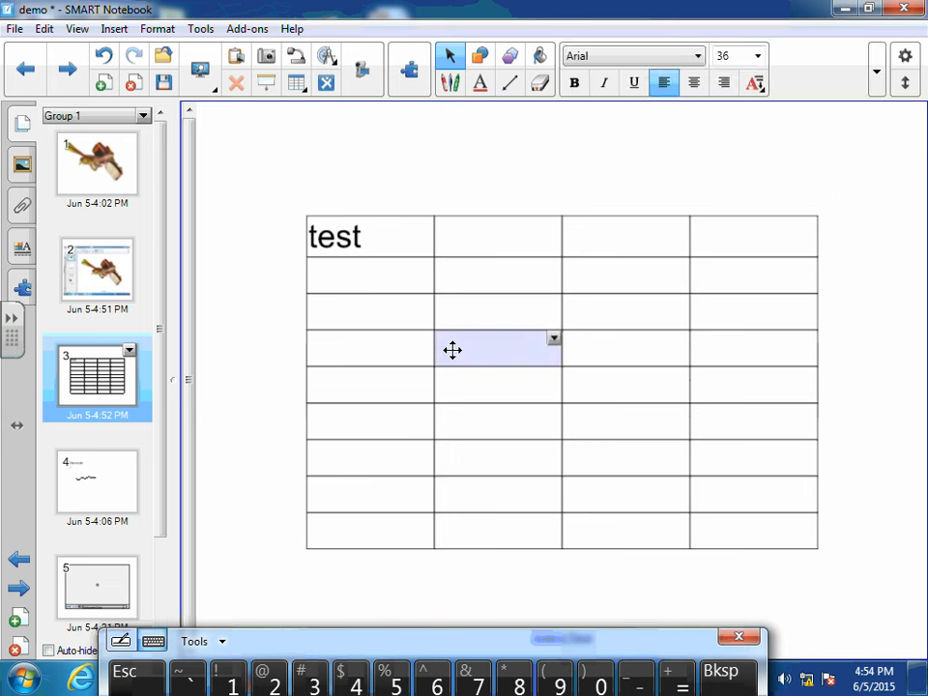
double_click(552, 340)
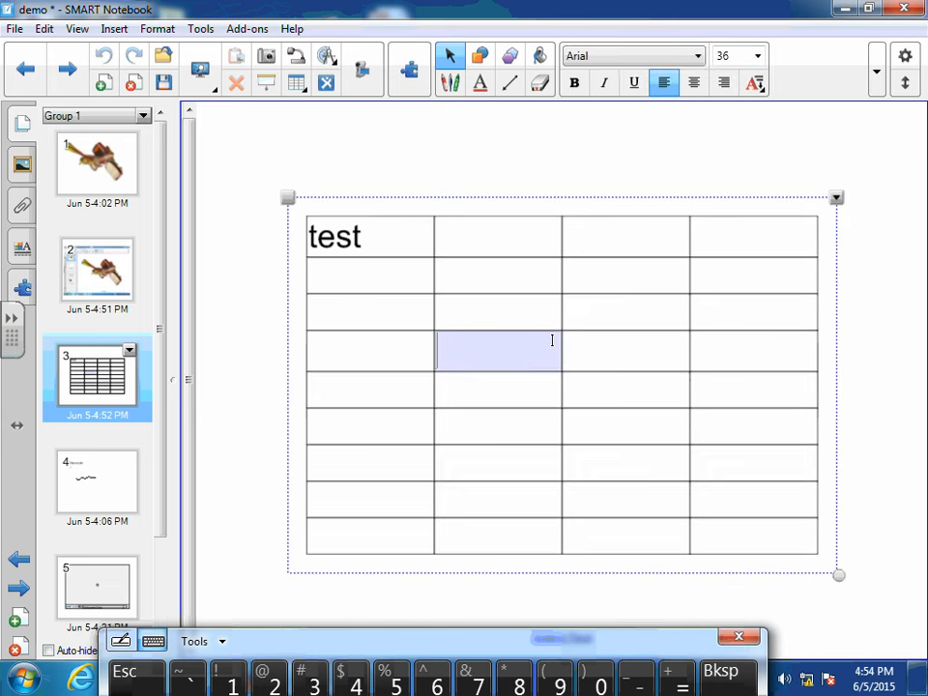
click(835, 201)
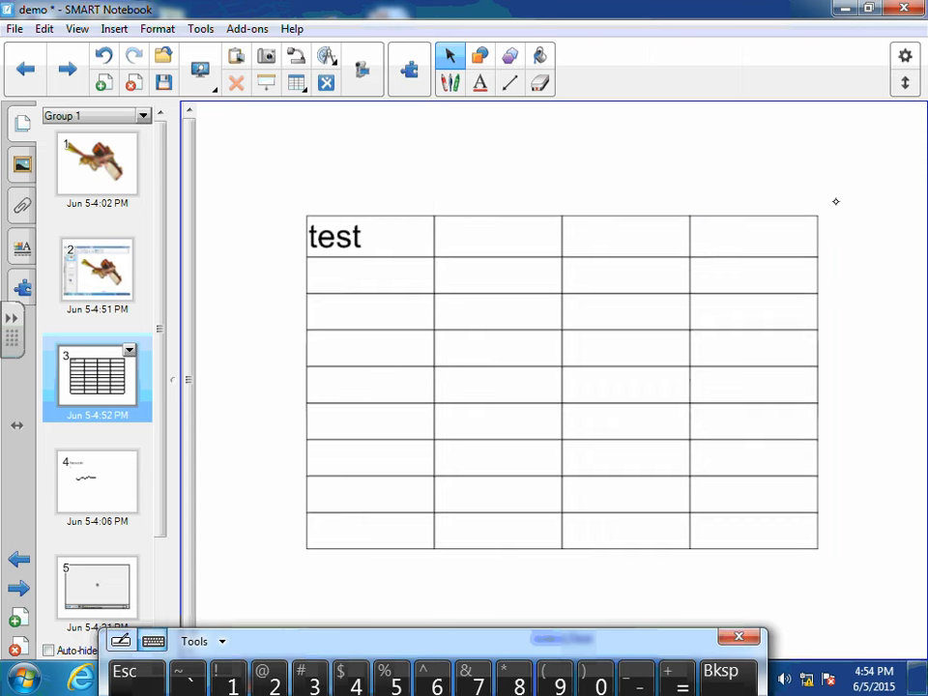
click(785, 232)
click(810, 223)
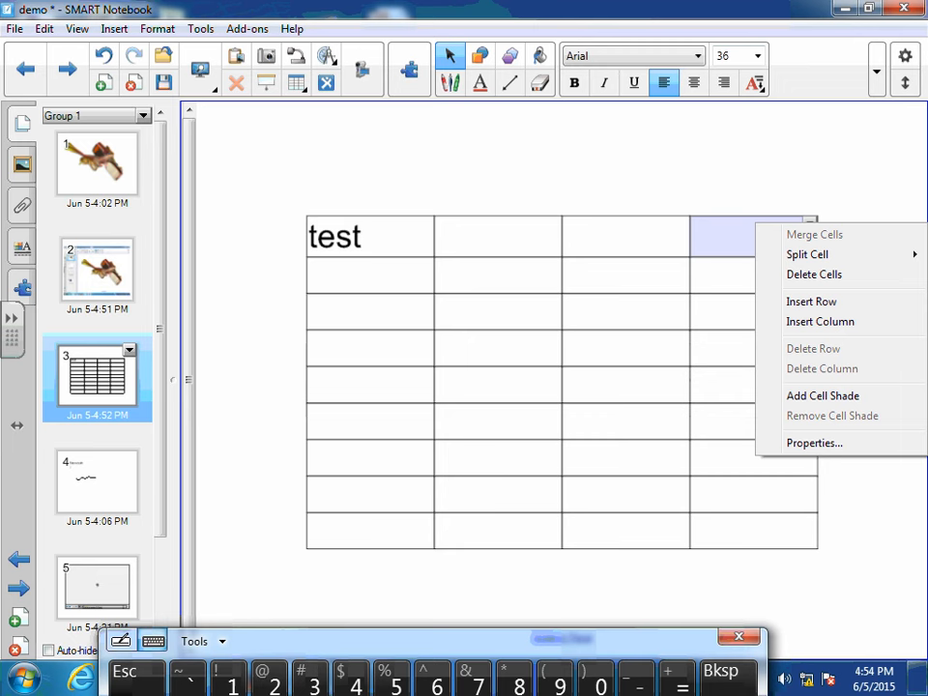
click(225, 376)
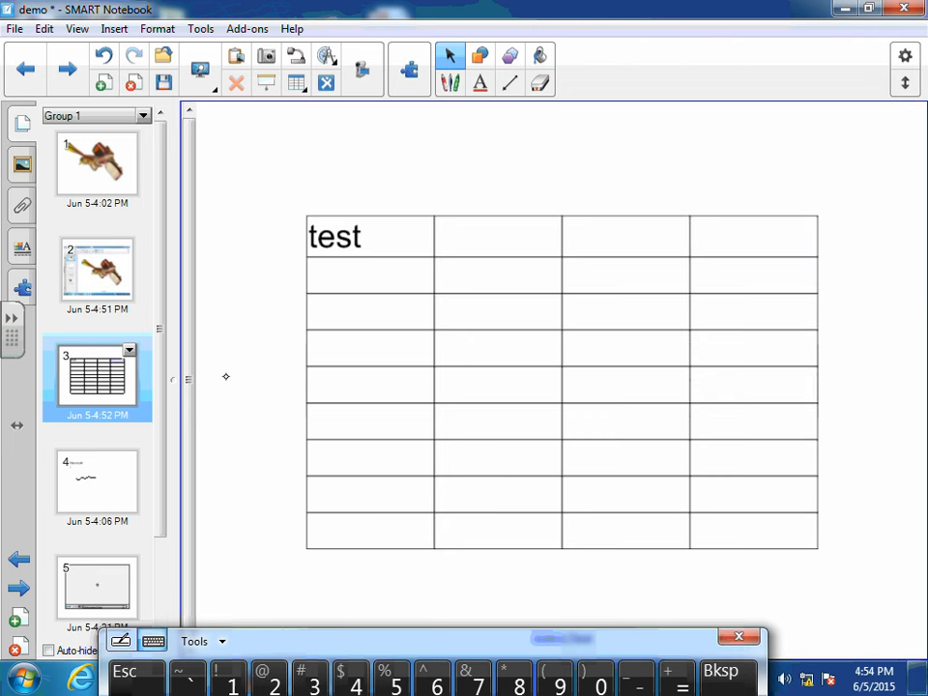
- Go to page 4, look over the available measurement tools, and bring up the screen recorder
click(68, 474)
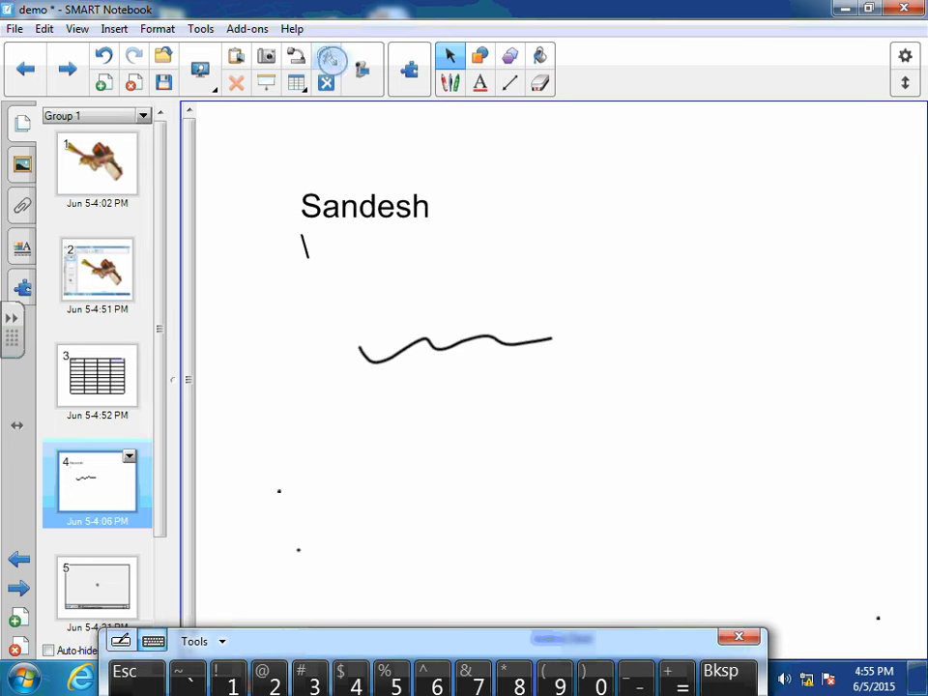
click(328, 57)
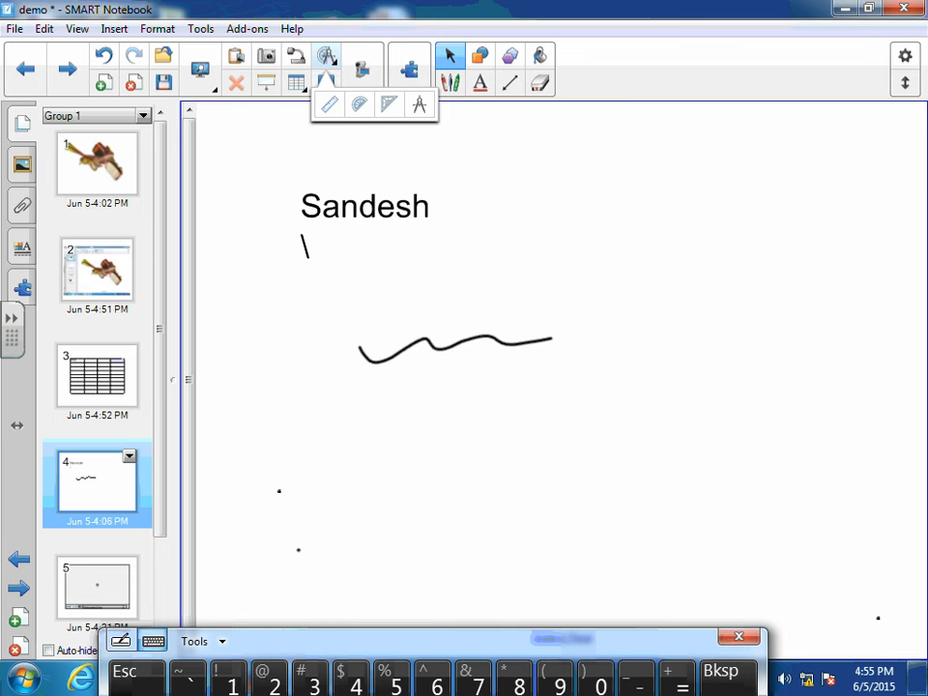
click(246, 283)
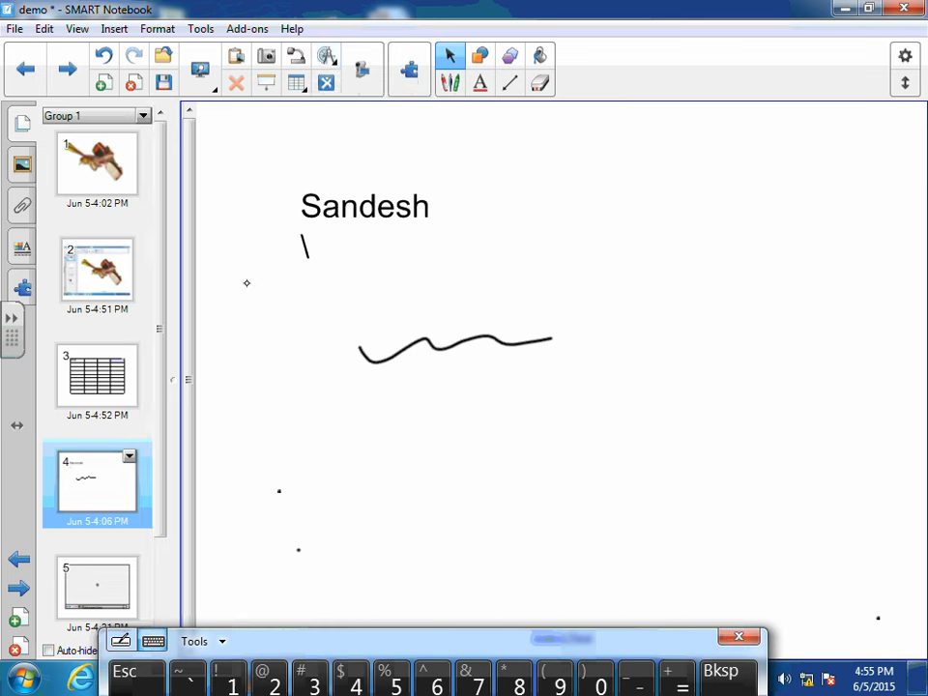
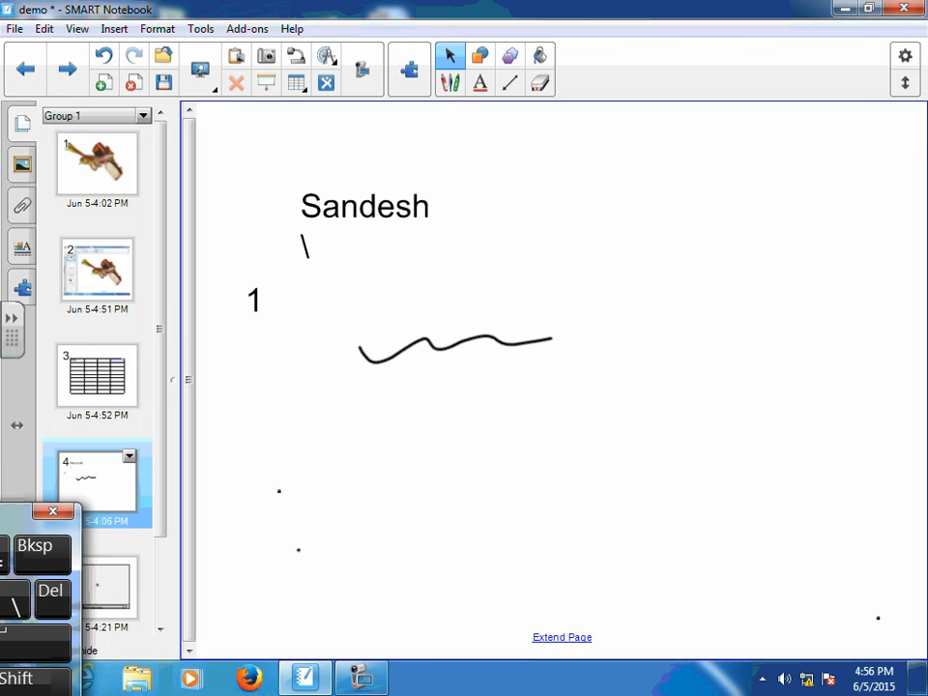
click(361, 69)
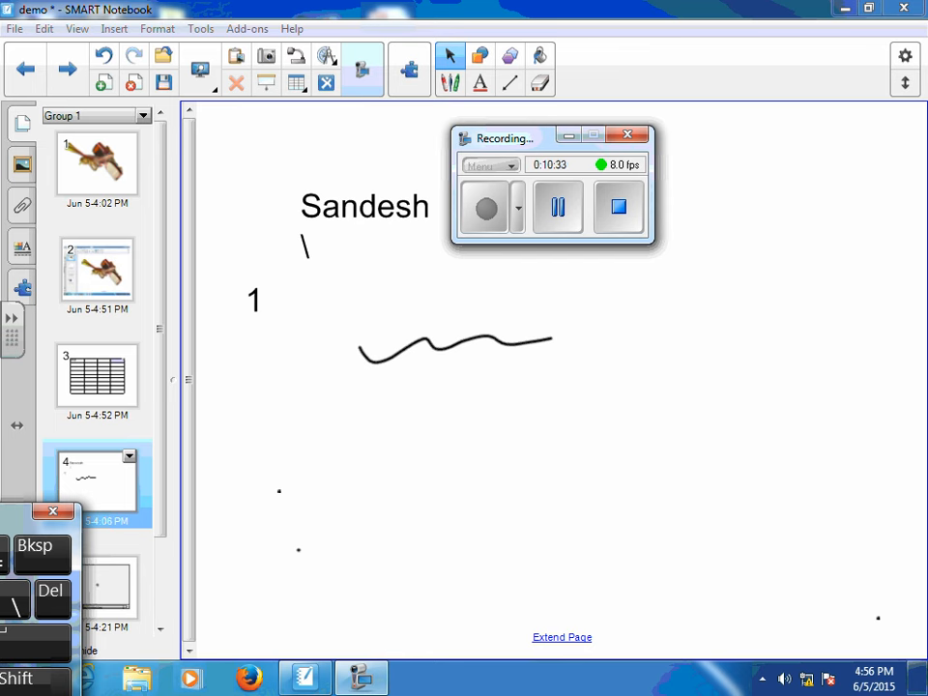
- Try to move the on-screen keyboard clear of the page thumbnails and expand the floating tools
drag(13, 514, 69, 528)
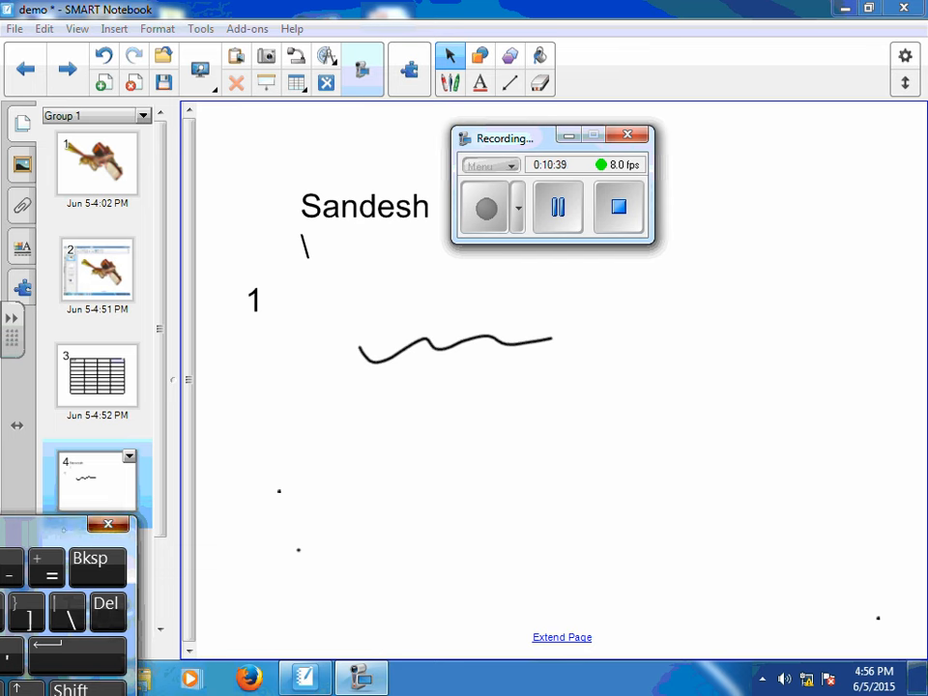
drag(66, 531, 67, 527)
click(11, 321)
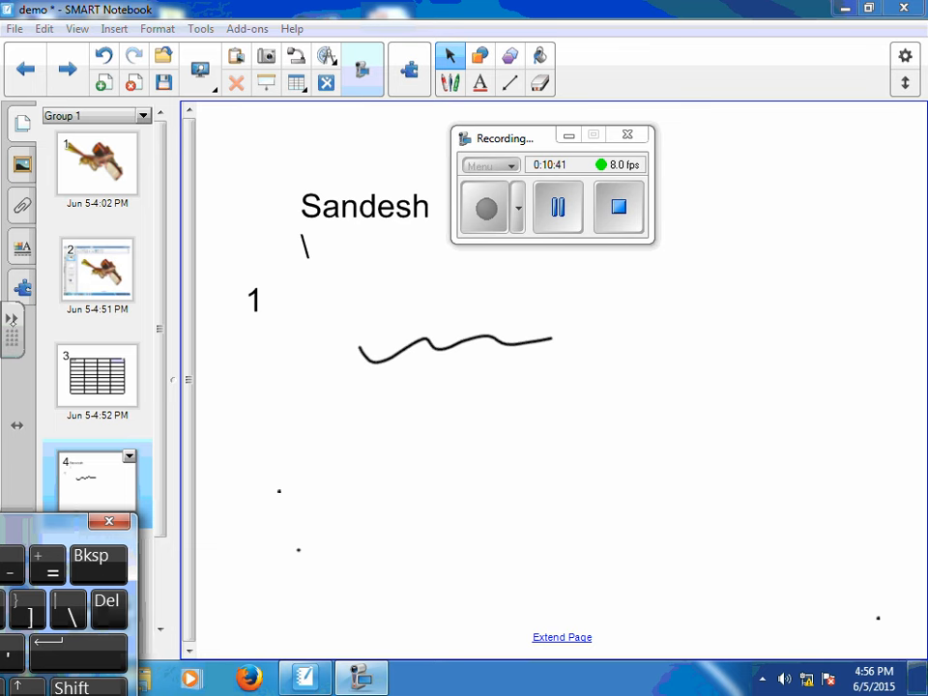
click(16, 346)
click(17, 321)
drag(70, 524, 20, 546)
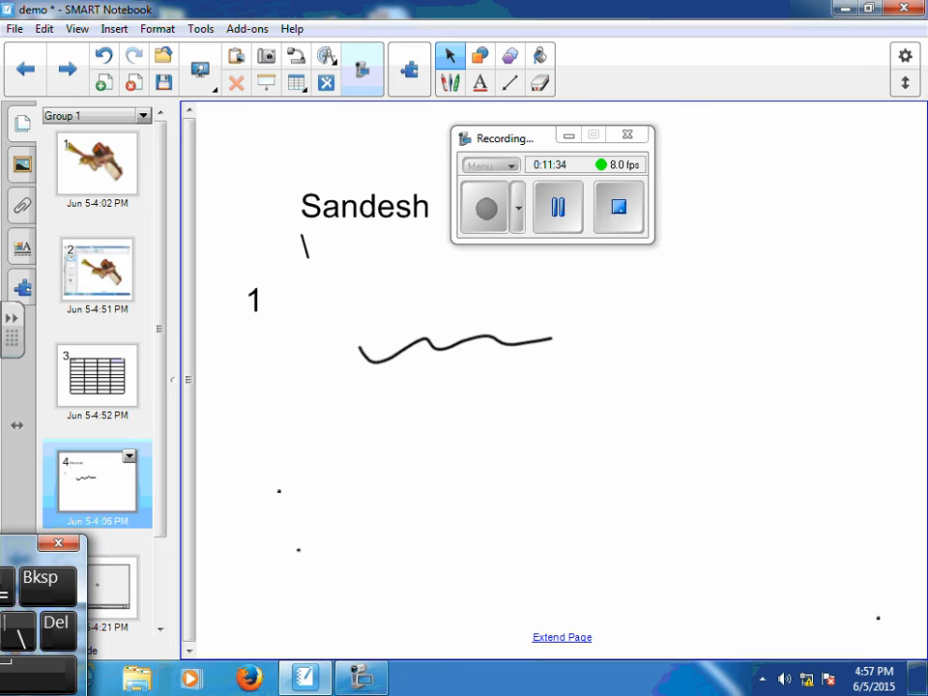
- Open Windows Task Manager and end the FloatingTools.exe process
right_click(412, 680)
click(455, 622)
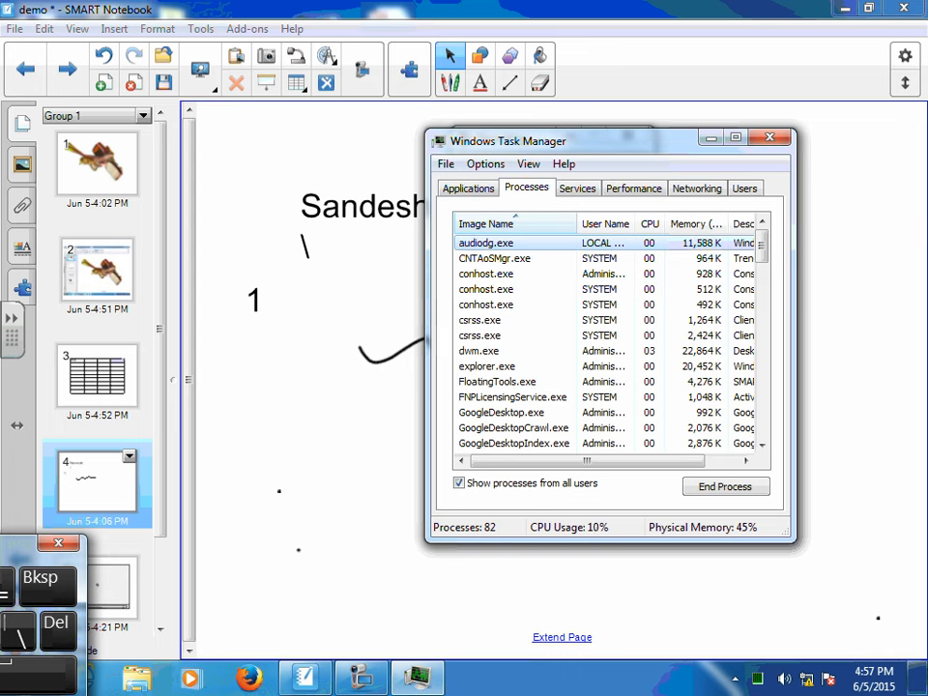
click(497, 381)
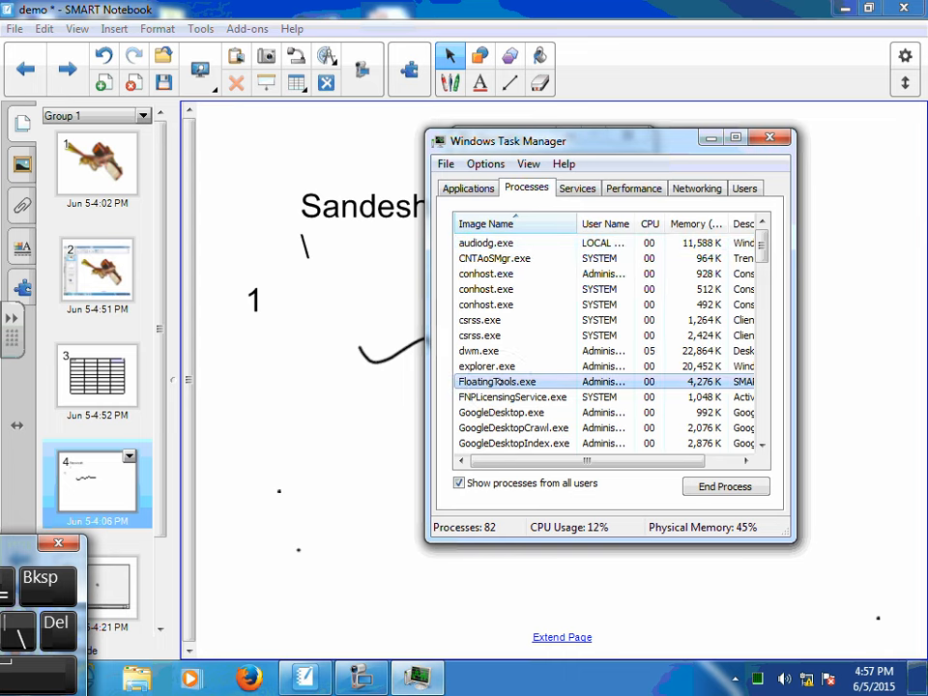
click(703, 484)
click(495, 366)
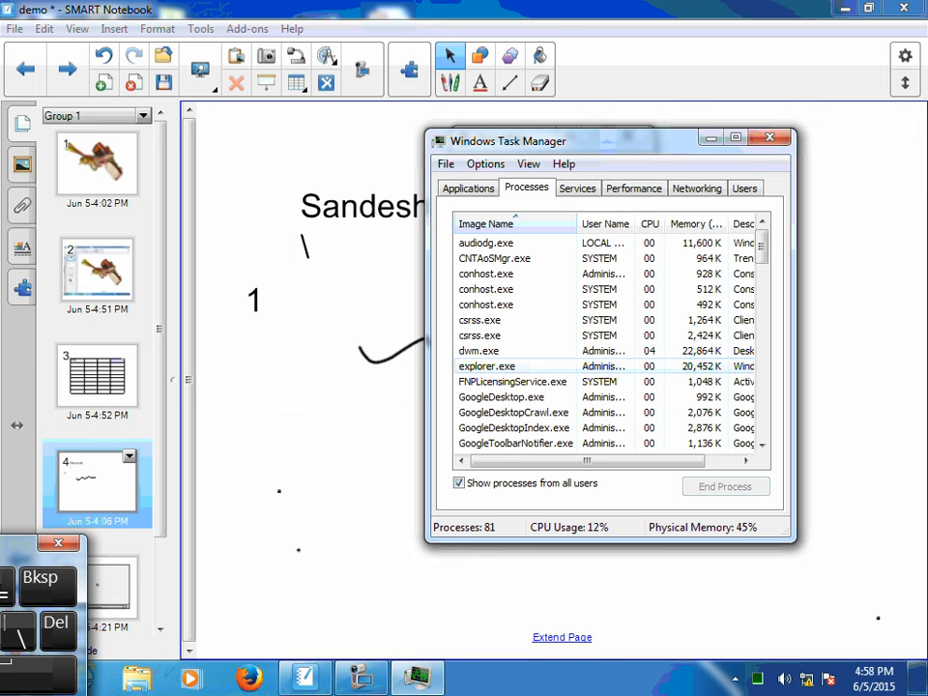
- Check the running applications in Task Manager before closing it, and minimize the recorder window
click(469, 187)
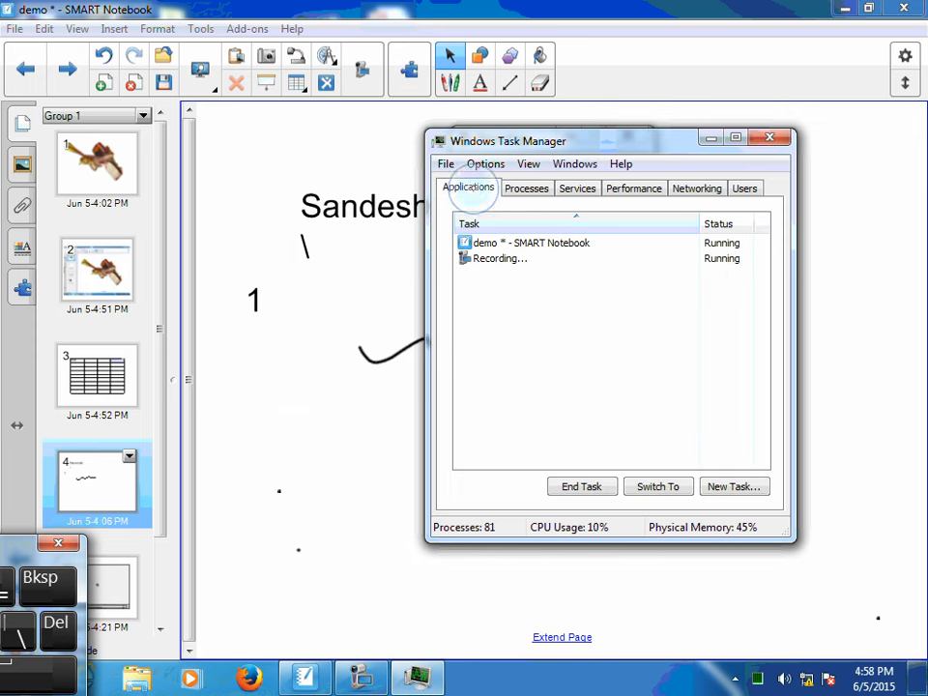
drag(589, 142, 504, 307)
click(677, 303)
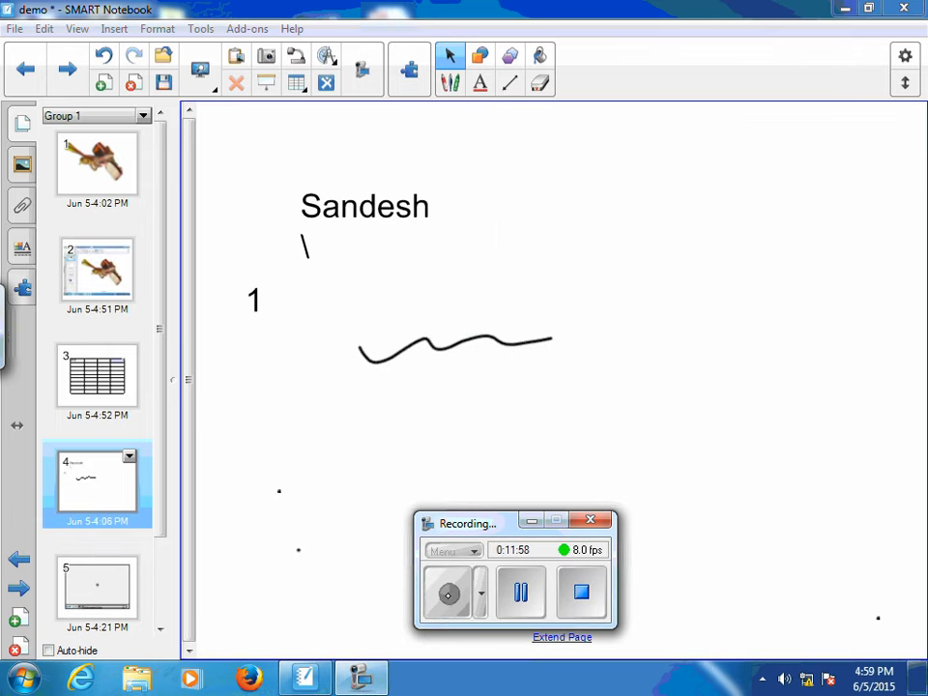
click(265, 434)
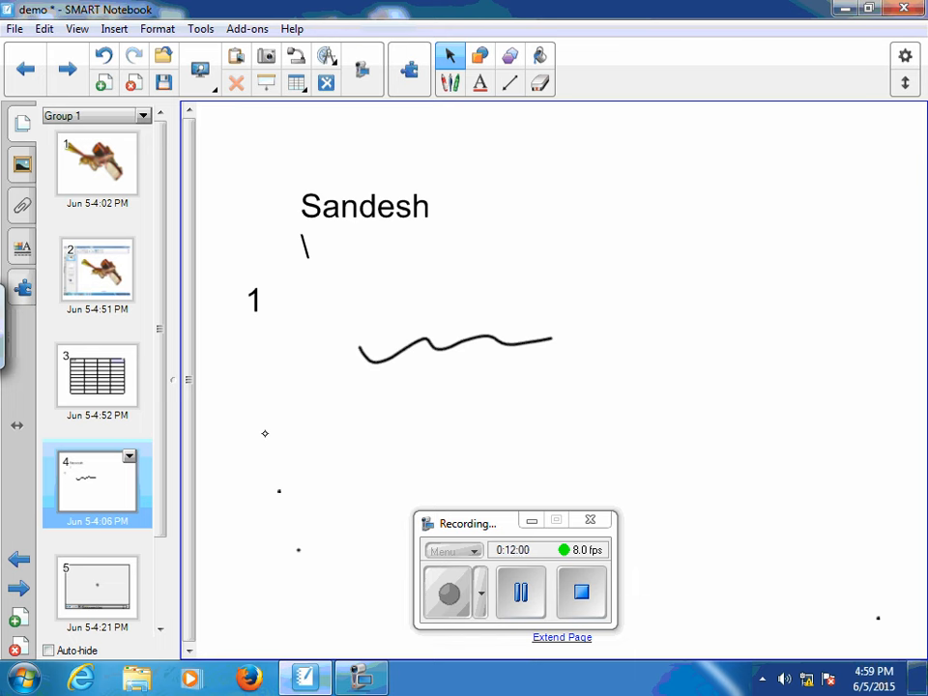
click(531, 520)
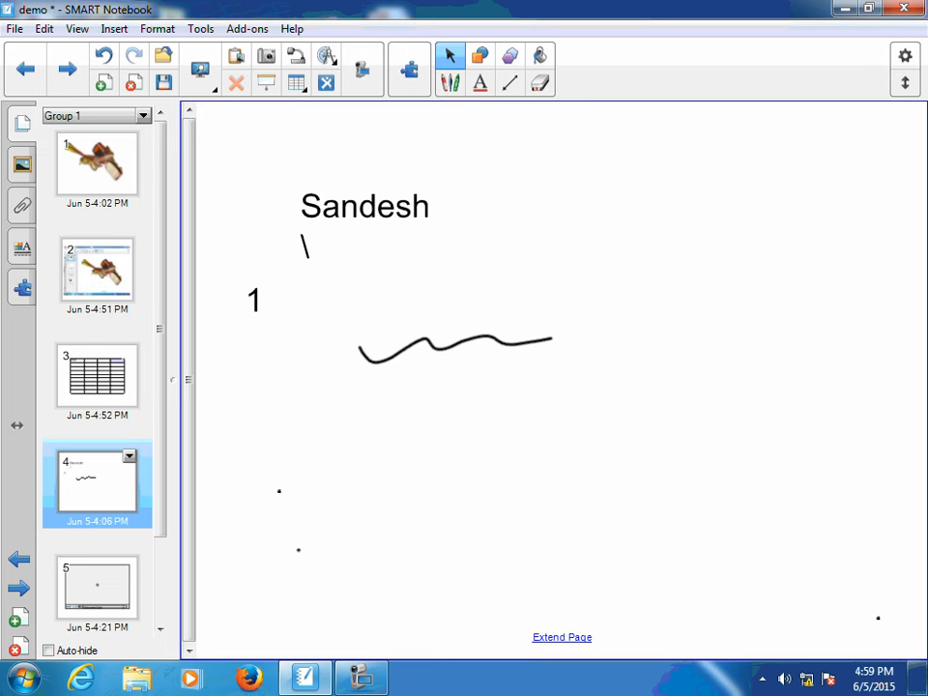
- Draw a short black vertical squiggle beside the typed name on page 4 with the pen, and return to the selection tool
click(450, 83)
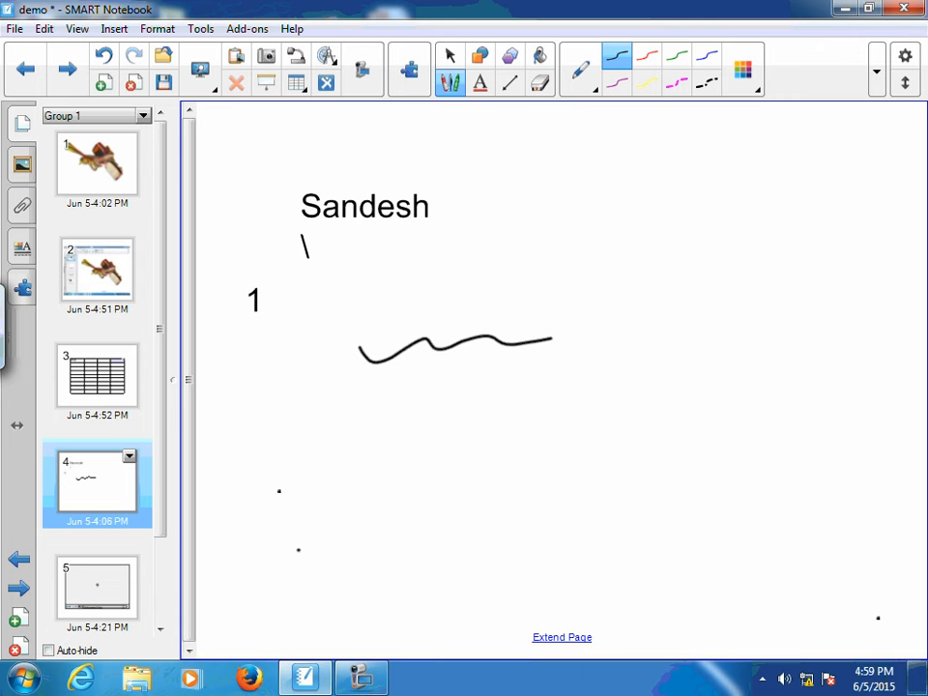
mouse_move(509, 185)
mouse_down()
mouse_move(525, 189)
mouse_move(536, 239)
mouse_up()
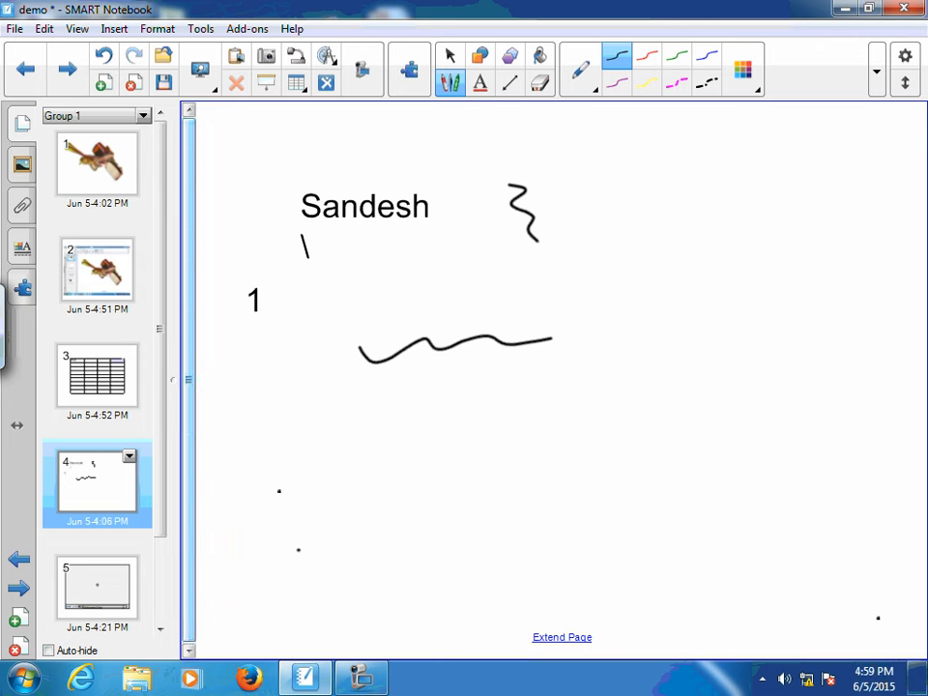
click(450, 56)
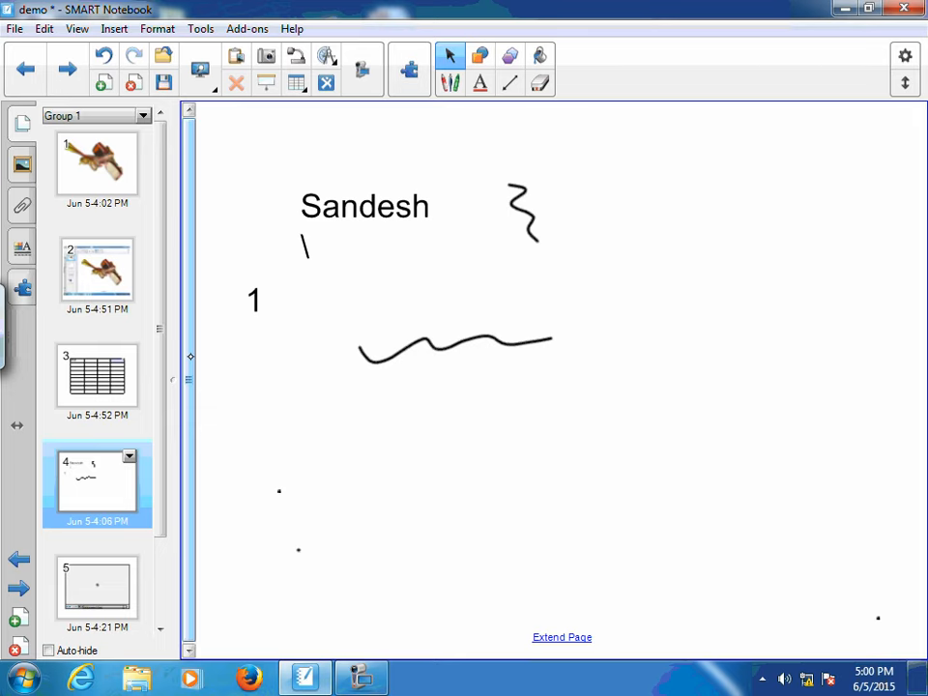
- Browse through pages 3, 2 and 1 of the file and return to page 4
click(103, 378)
click(110, 272)
click(114, 176)
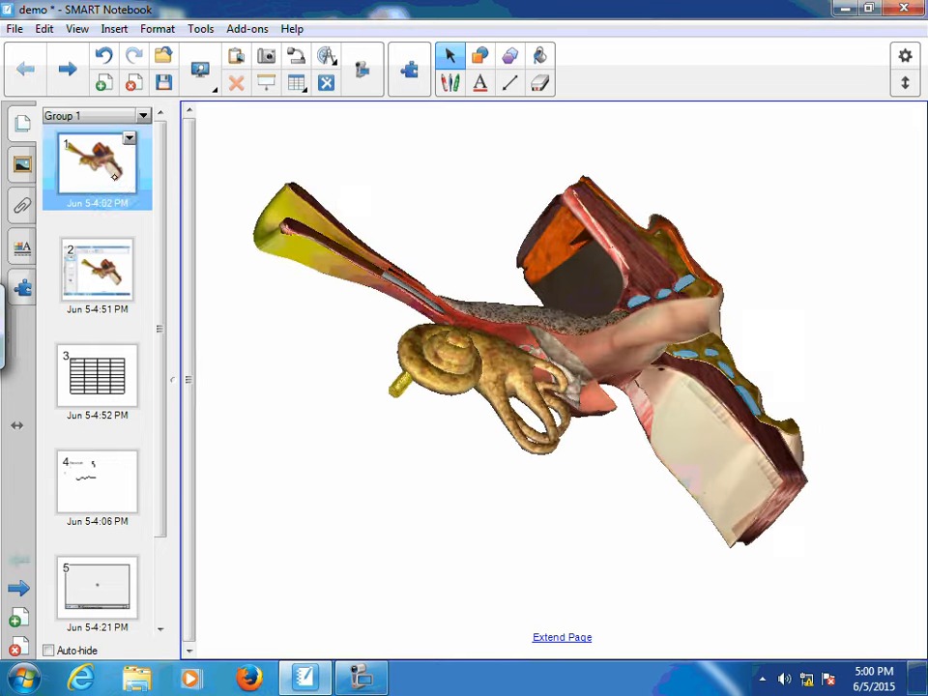
click(108, 382)
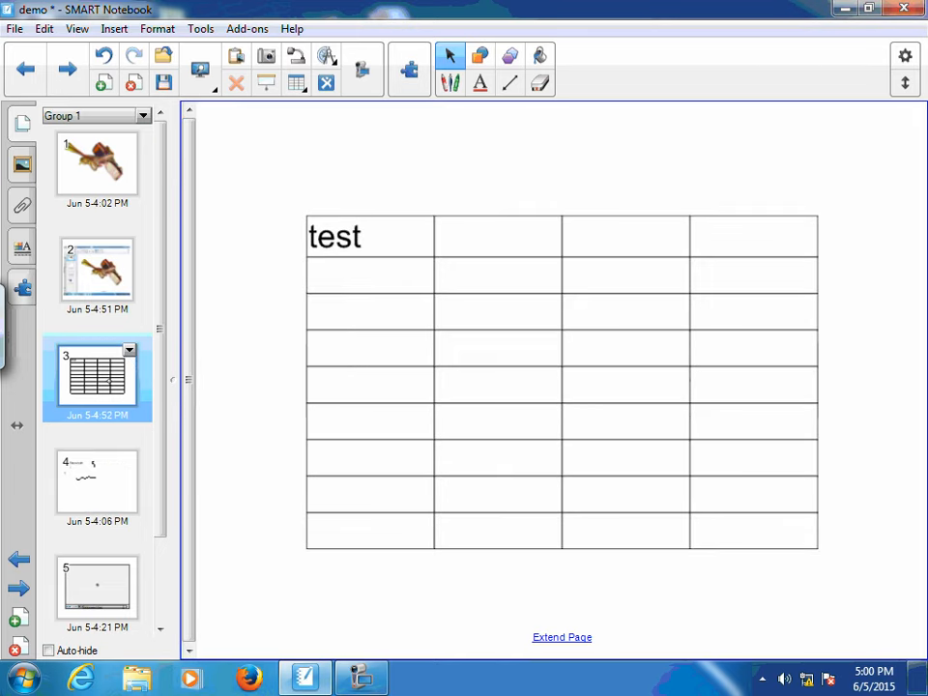
click(103, 473)
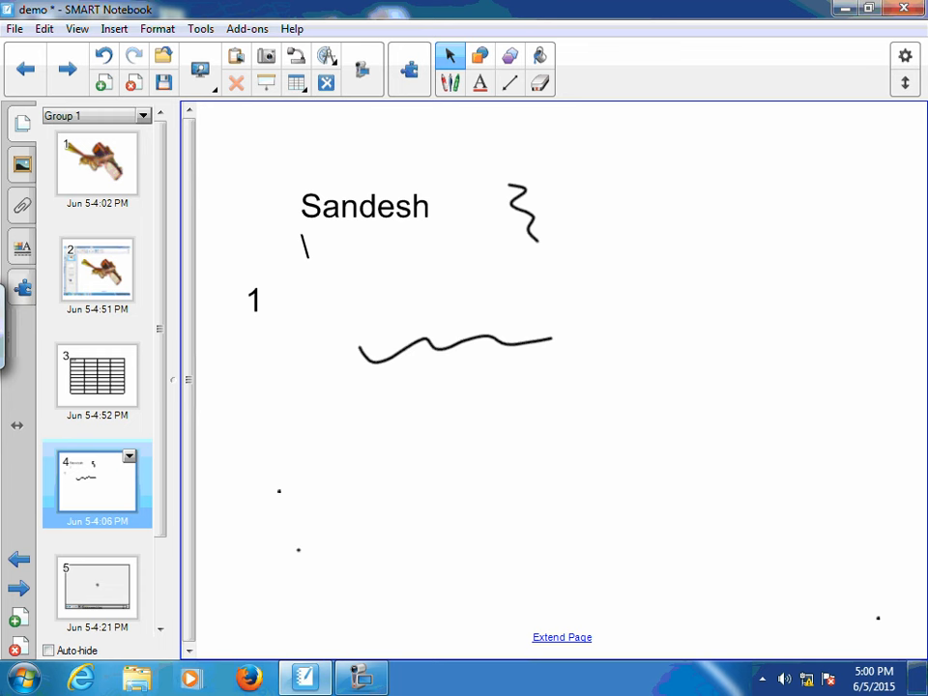
- Handwrite the person's first name below the wavy line on page 4 with the solid black pen, ending it with a dot
click(449, 82)
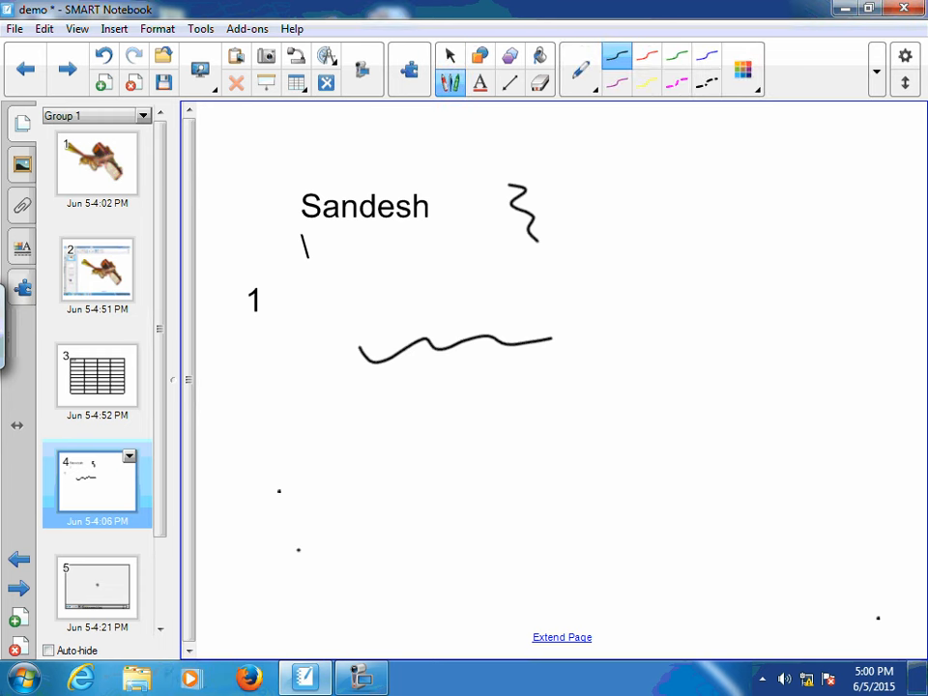
click(580, 69)
click(607, 128)
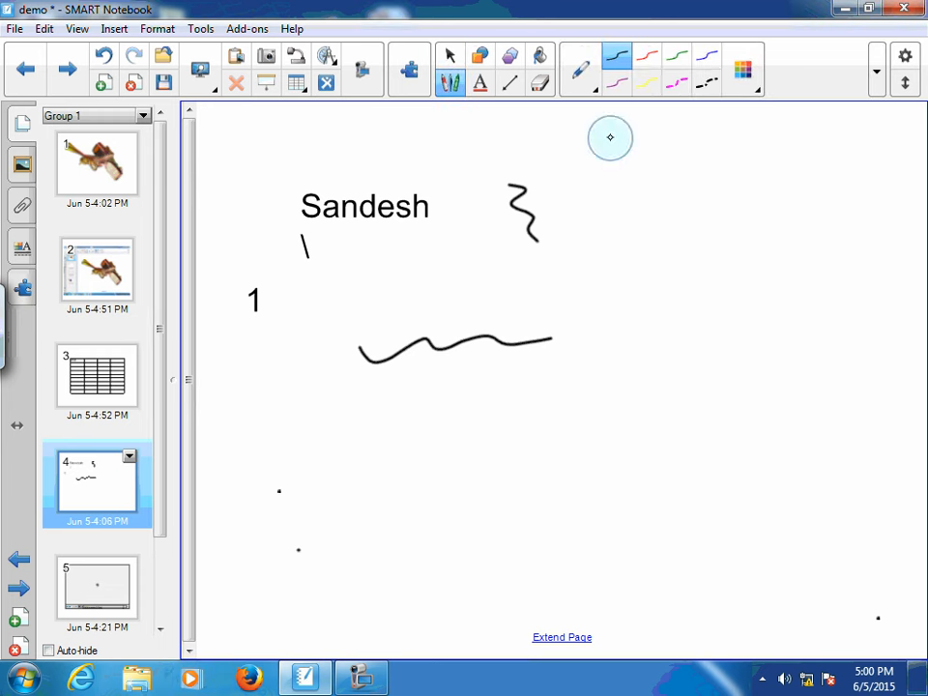
mouse_move(401, 394)
mouse_down()
mouse_move(369, 391)
mouse_move(334, 450)
mouse_up()
mouse_move(423, 418)
mouse_down()
mouse_move(442, 430)
mouse_move(473, 413)
mouse_move(549, 443)
mouse_up()
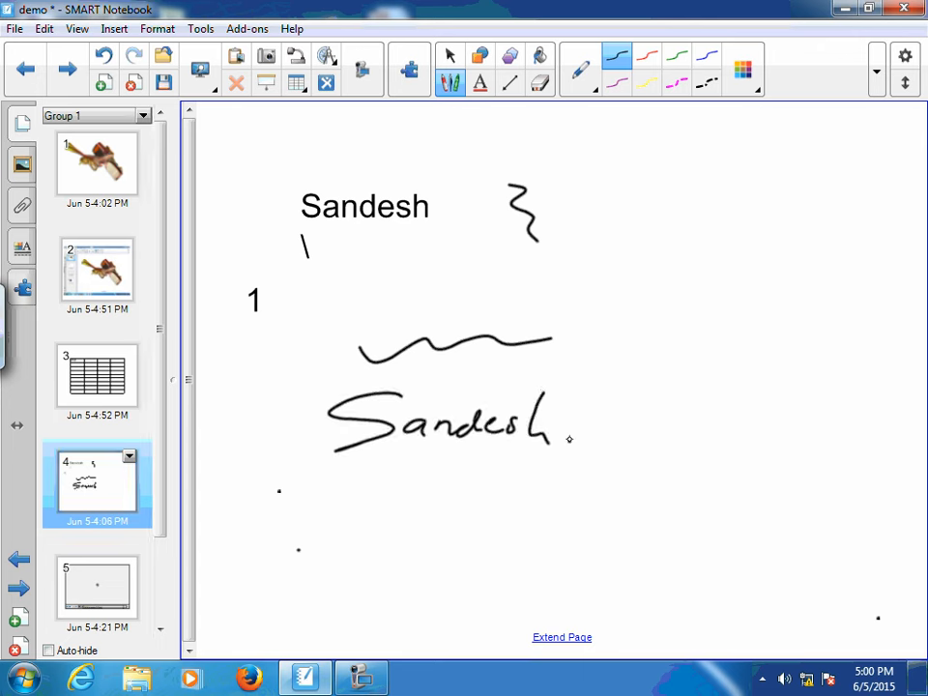
click(569, 440)
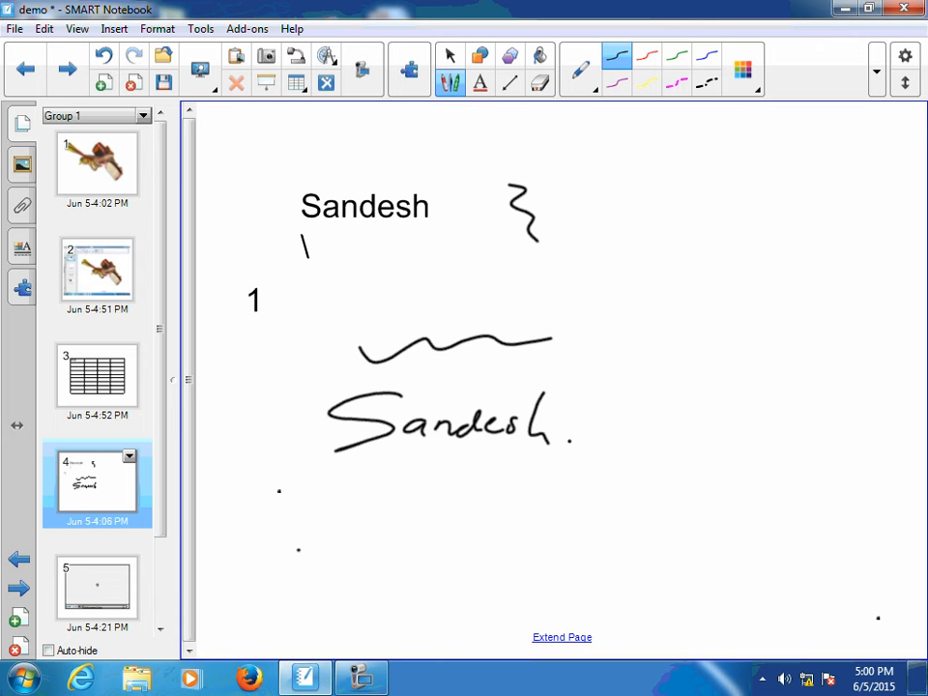
- Handwrite "Design" above the wavy line with the standard Pen type in the dashed magenta style
click(592, 90)
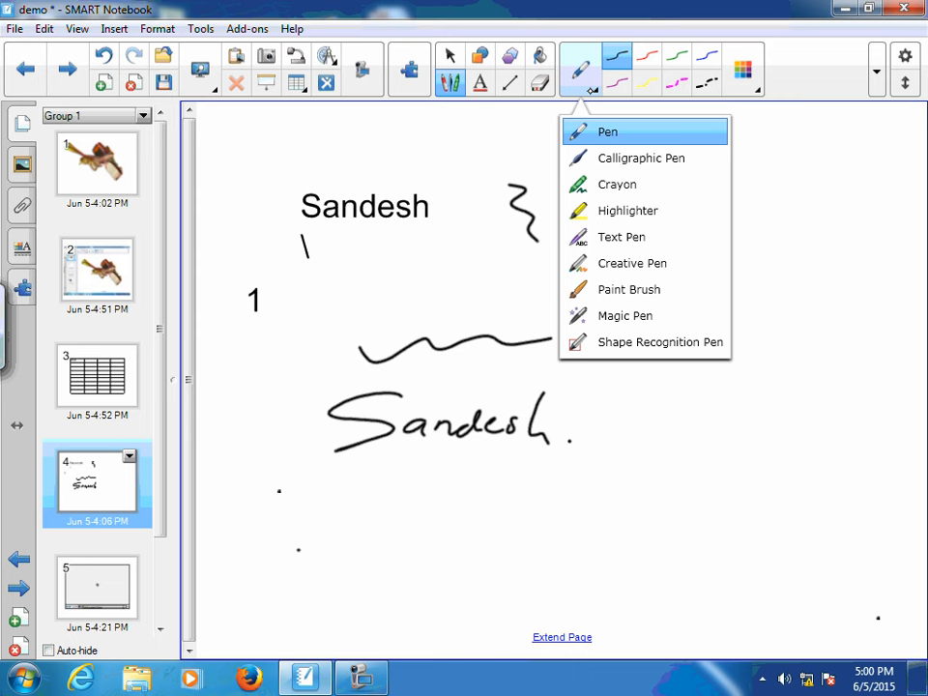
click(607, 133)
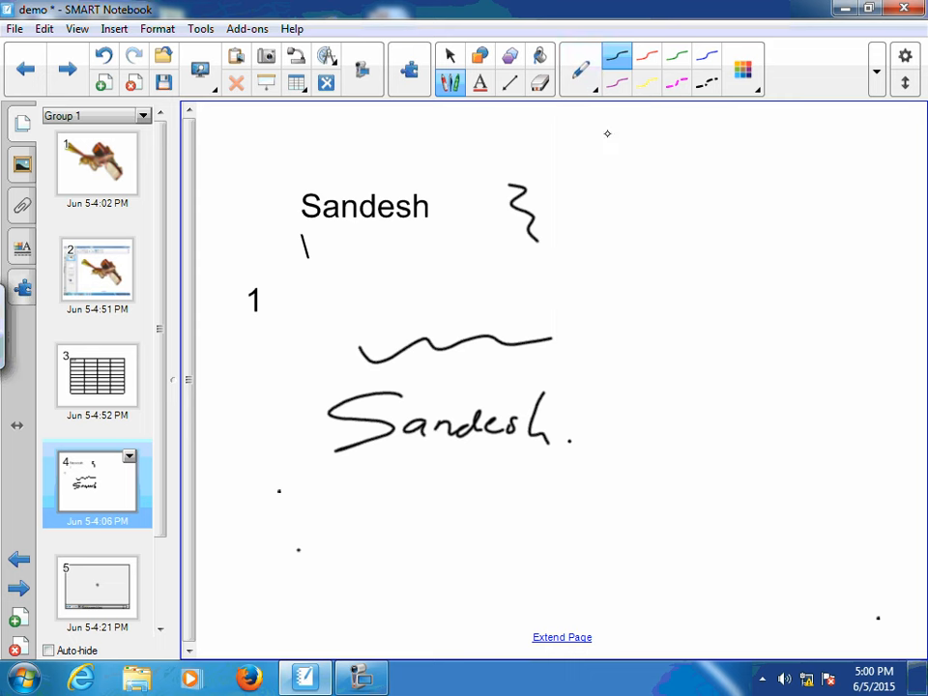
click(676, 82)
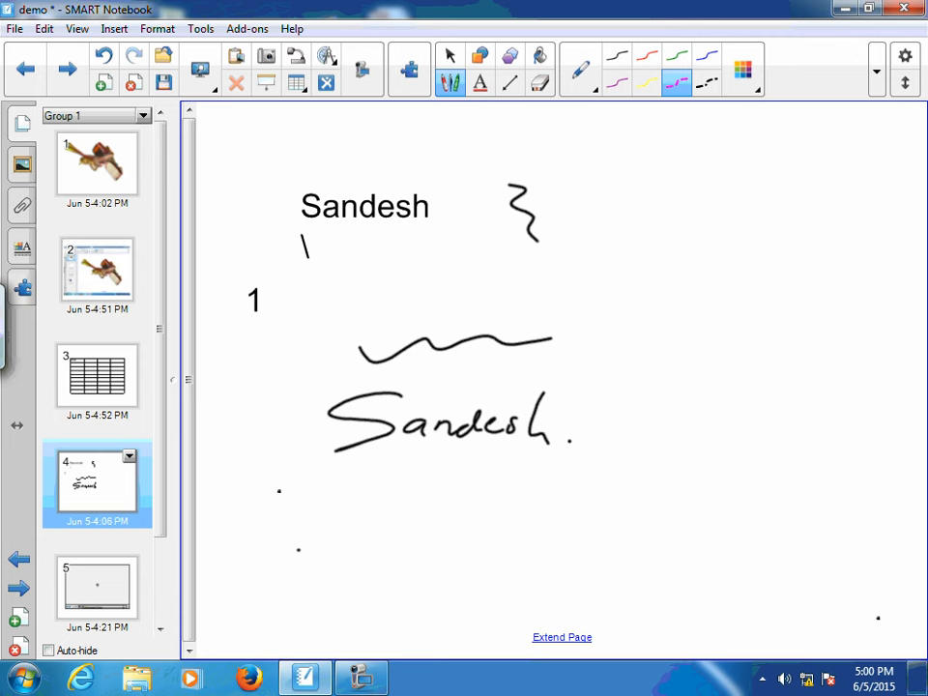
drag(354, 271, 333, 326)
drag(317, 282, 331, 338)
drag(398, 302, 456, 310)
click(464, 275)
mouse_move(504, 282)
mouse_down()
mouse_move(490, 324)
mouse_move(473, 332)
mouse_move(571, 312)
mouse_up()
click(611, 316)
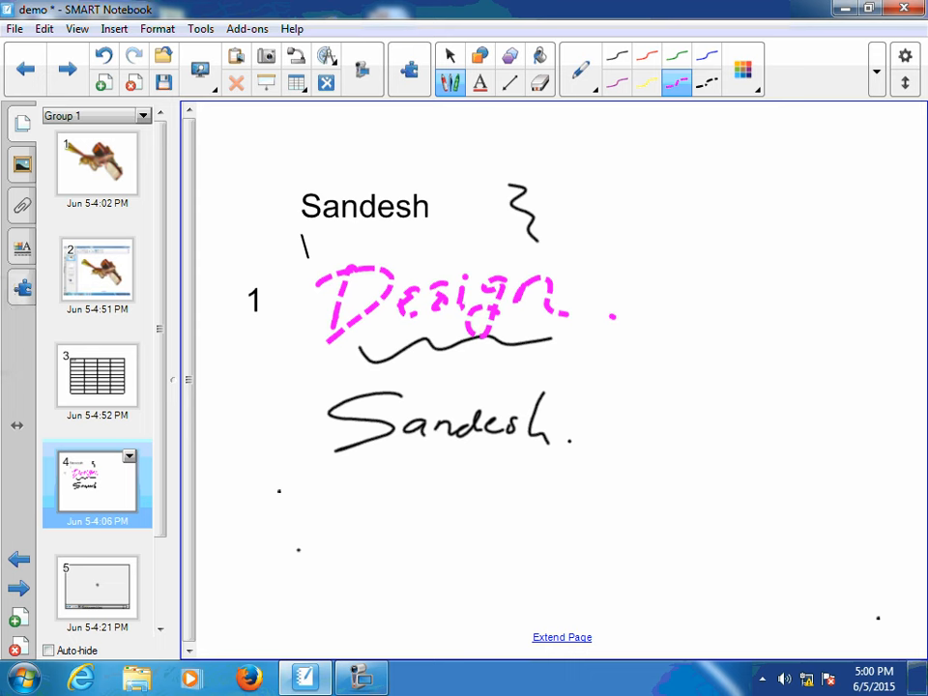
- Look through the available line colors and pen types
click(750, 87)
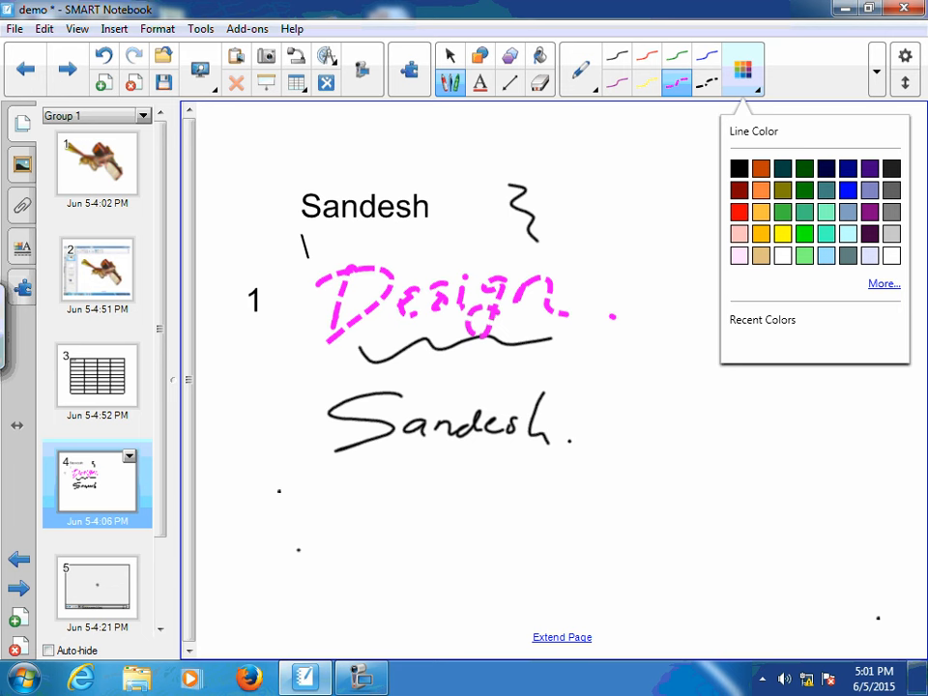
click(591, 87)
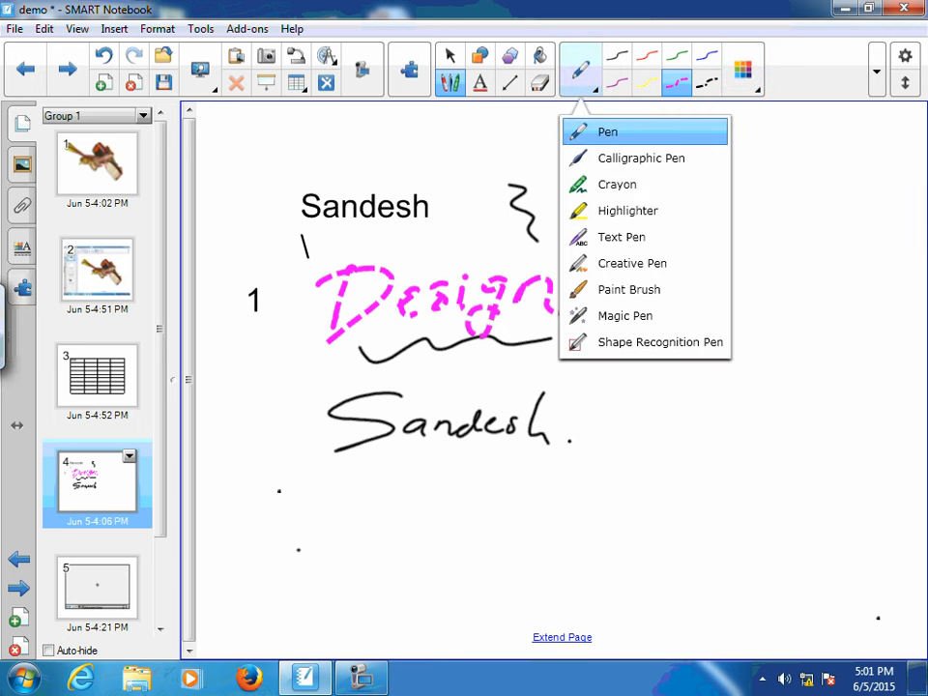
click(756, 90)
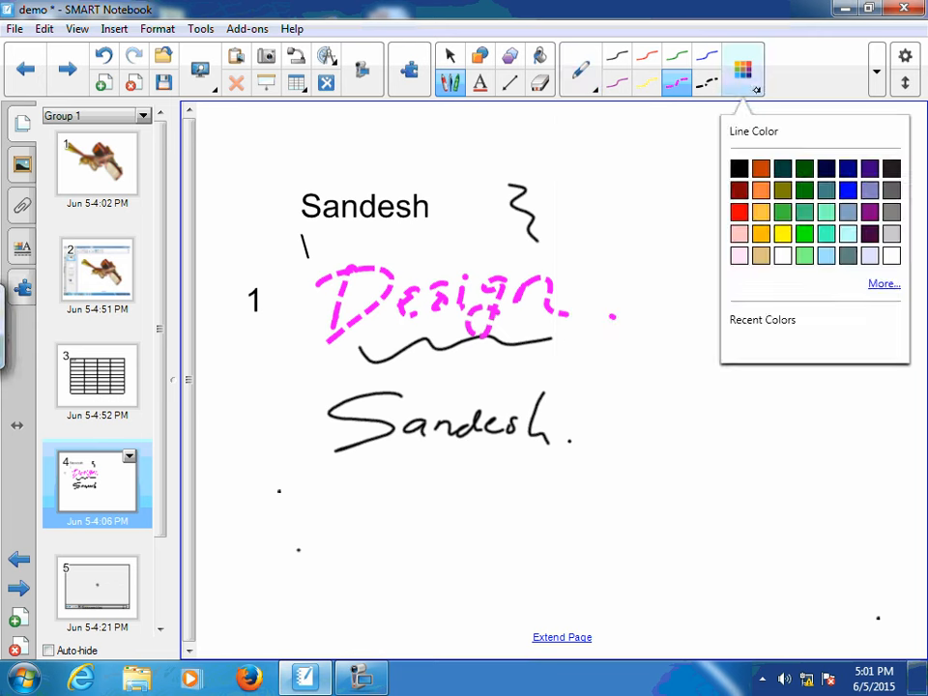
- Set the dashed magenta pen to the thinnest line and handwrite "Design" beside the handwritten name
click(875, 85)
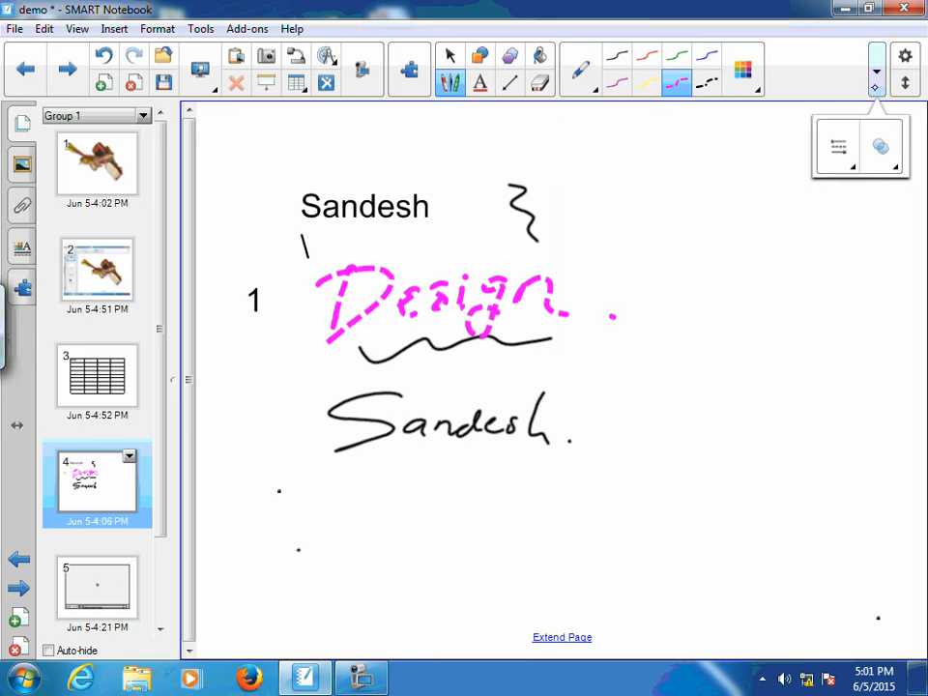
click(849, 163)
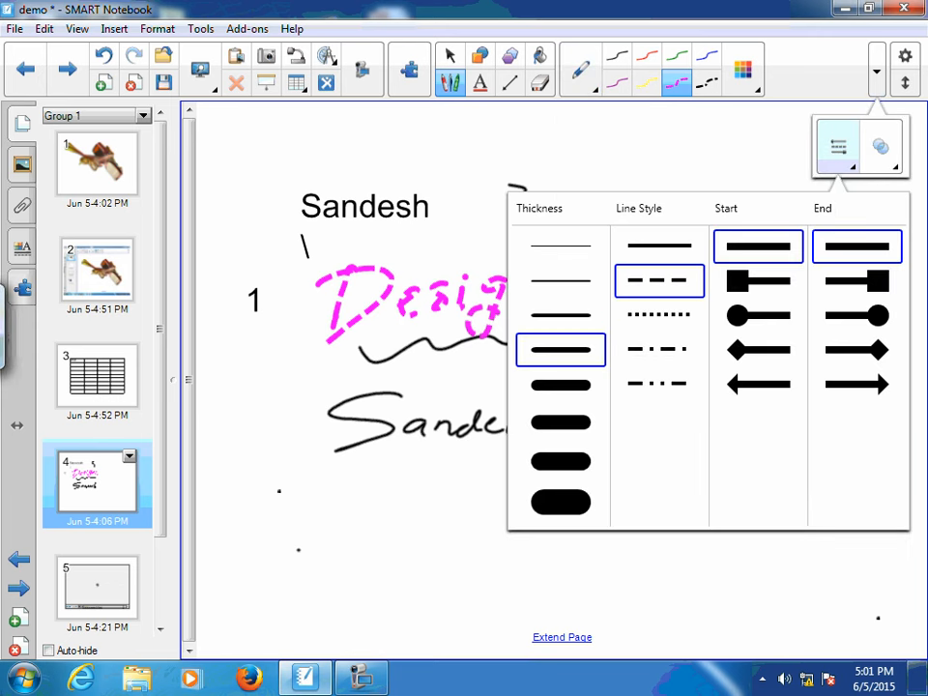
click(560, 246)
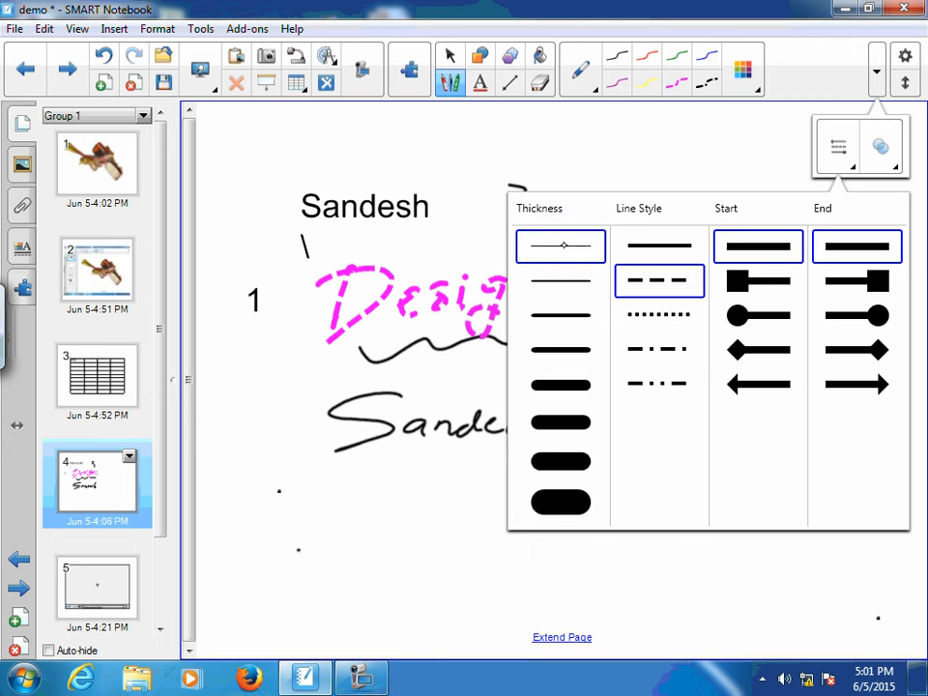
click(466, 186)
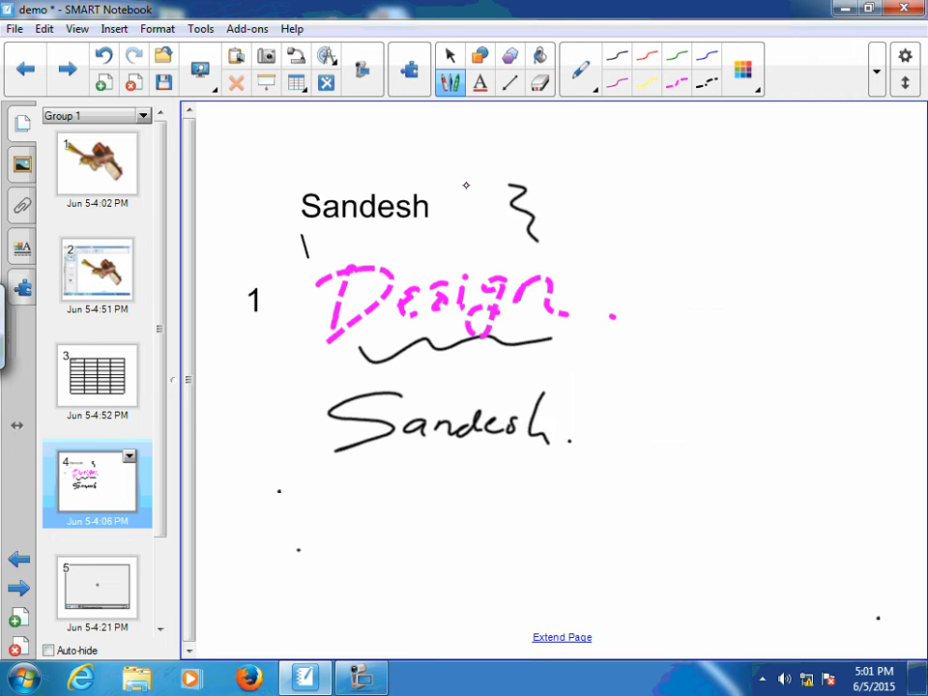
mouse_move(599, 364)
mouse_down()
mouse_move(574, 421)
mouse_move(640, 405)
mouse_move(642, 416)
mouse_up()
drag(664, 401, 654, 420)
mouse_move(671, 409)
mouse_down()
mouse_move(669, 420)
mouse_move(693, 415)
mouse_move(693, 428)
mouse_move(731, 437)
mouse_up()
click(674, 399)
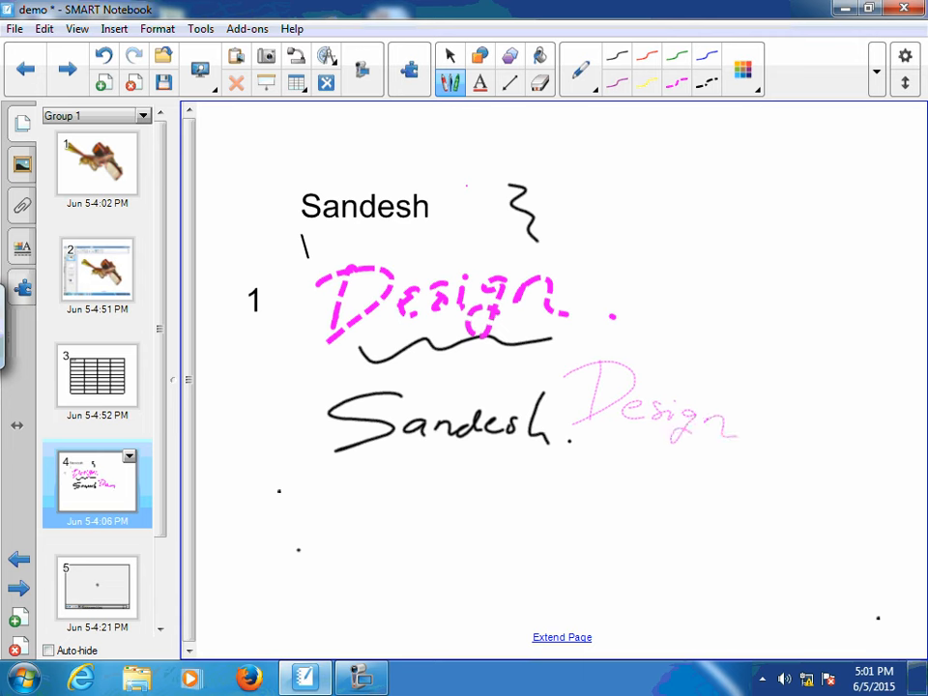
- Look over the pen's thickness, line style and line-end options again and close them
click(877, 70)
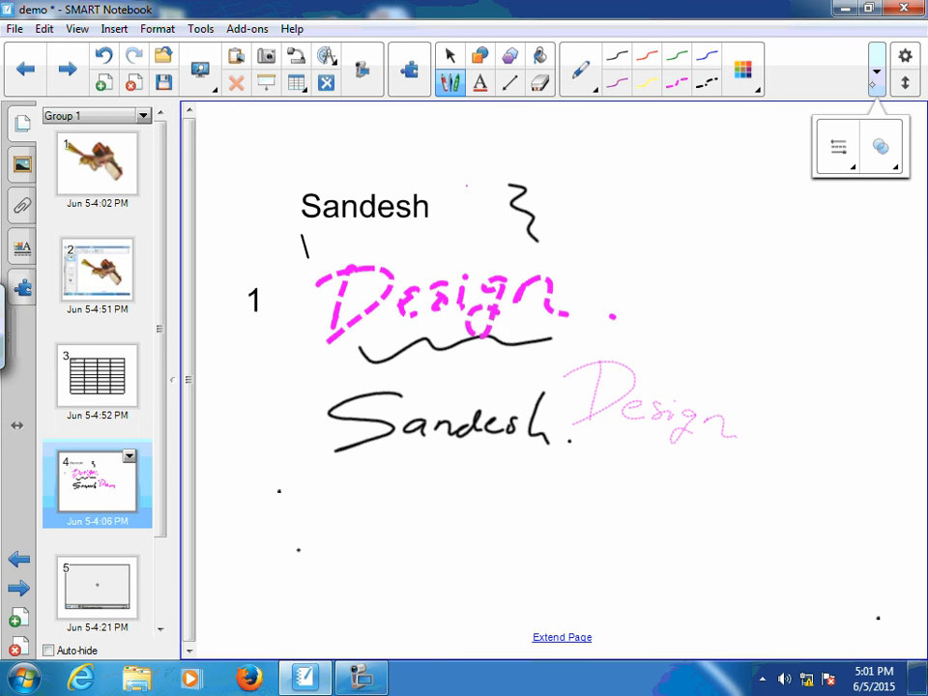
click(838, 146)
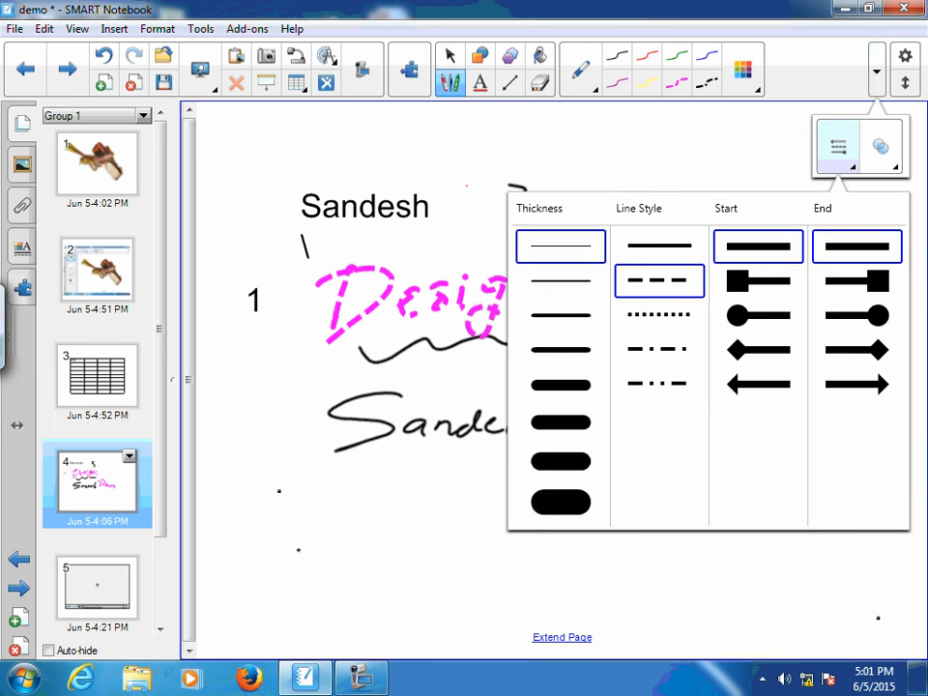
click(667, 149)
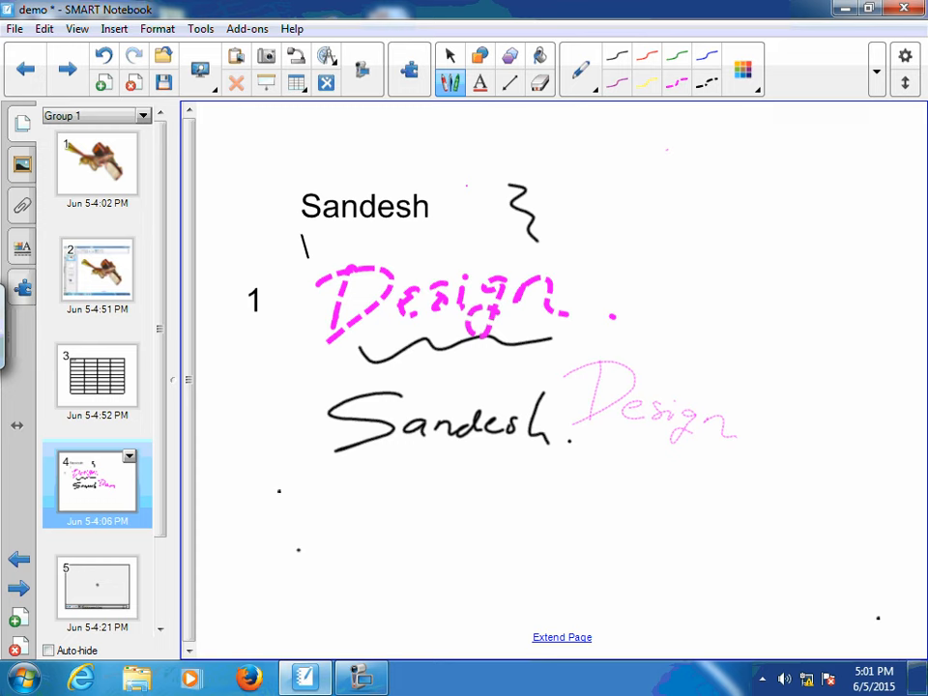
- Move the toolbar below the page and add the Volume Control action next to the table tool
click(905, 83)
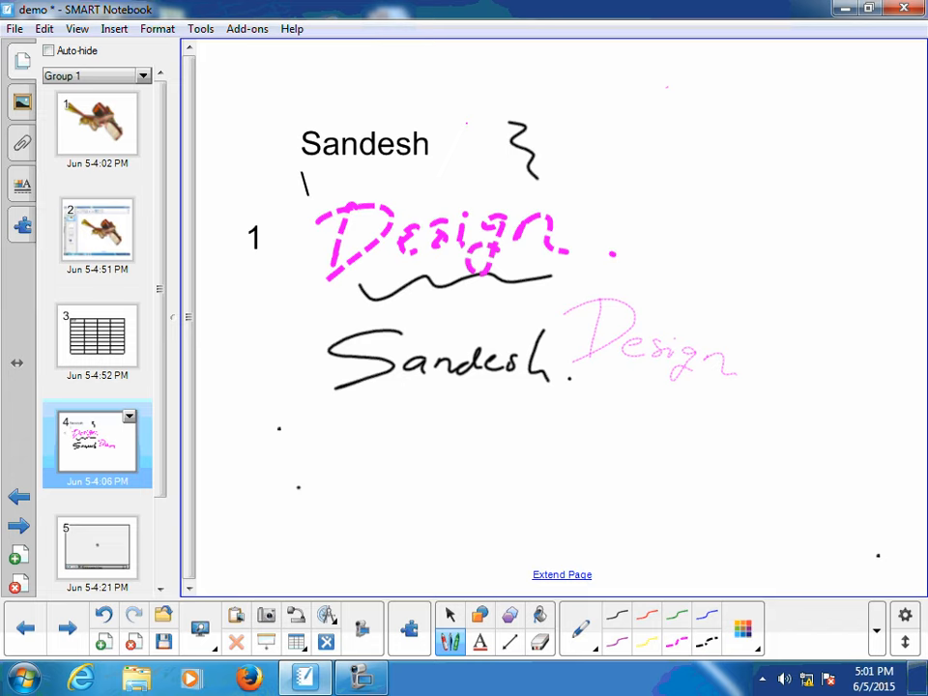
click(905, 614)
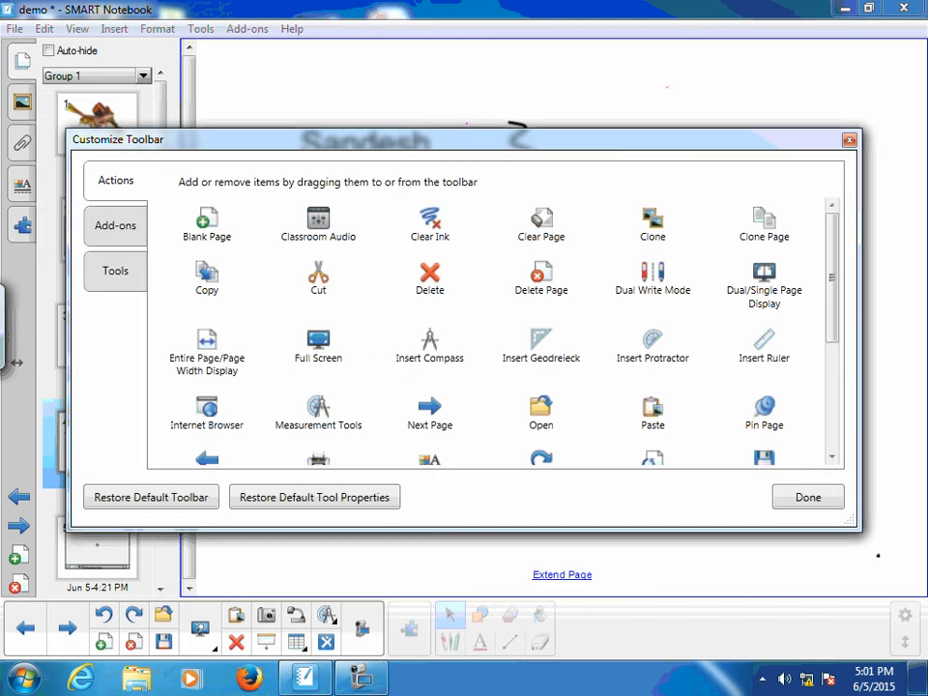
scroll(826, 372, down, 5)
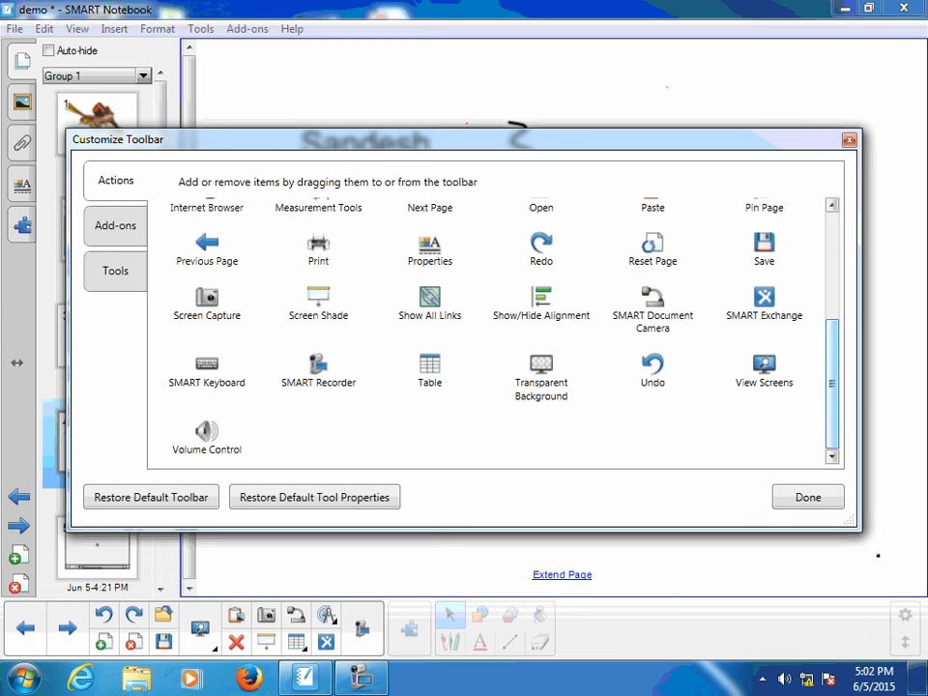
mouse_move(206, 437)
mouse_down()
mouse_move(262, 619)
mouse_move(283, 646)
mouse_move(319, 643)
mouse_move(307, 643)
mouse_move(329, 629)
mouse_move(307, 639)
mouse_move(311, 628)
mouse_up()
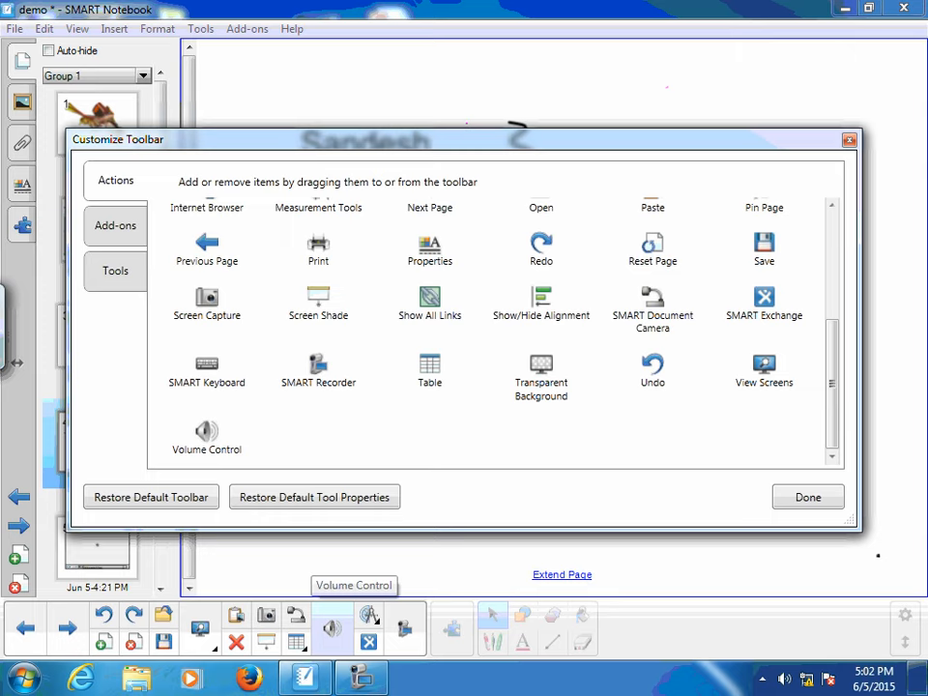
click(809, 497)
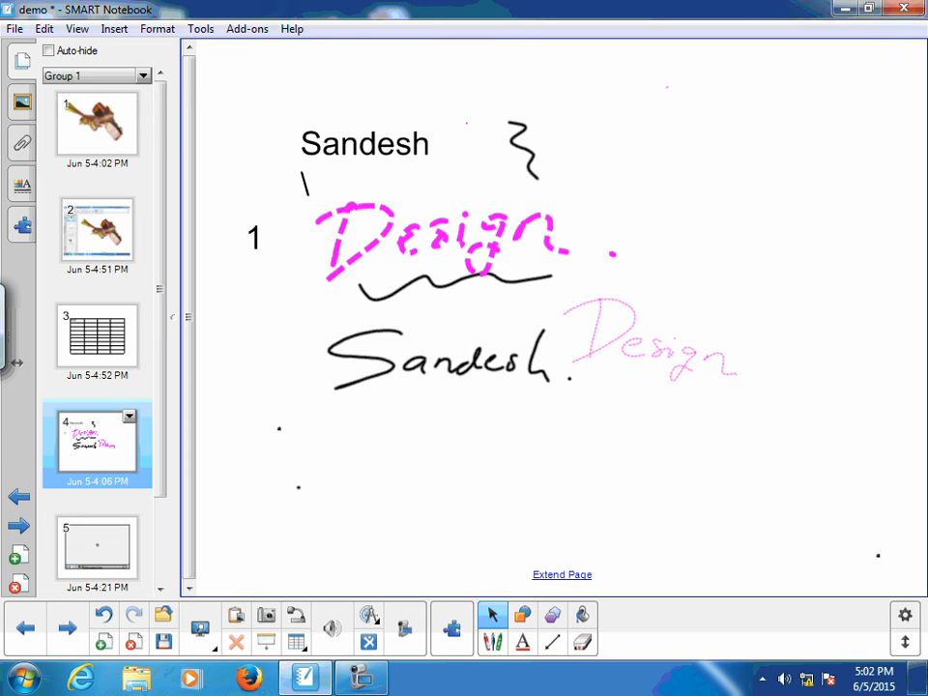
- Erase the black and magenta handwriting from the page with the largest eraser, then open and close the typed name for editing
click(582, 642)
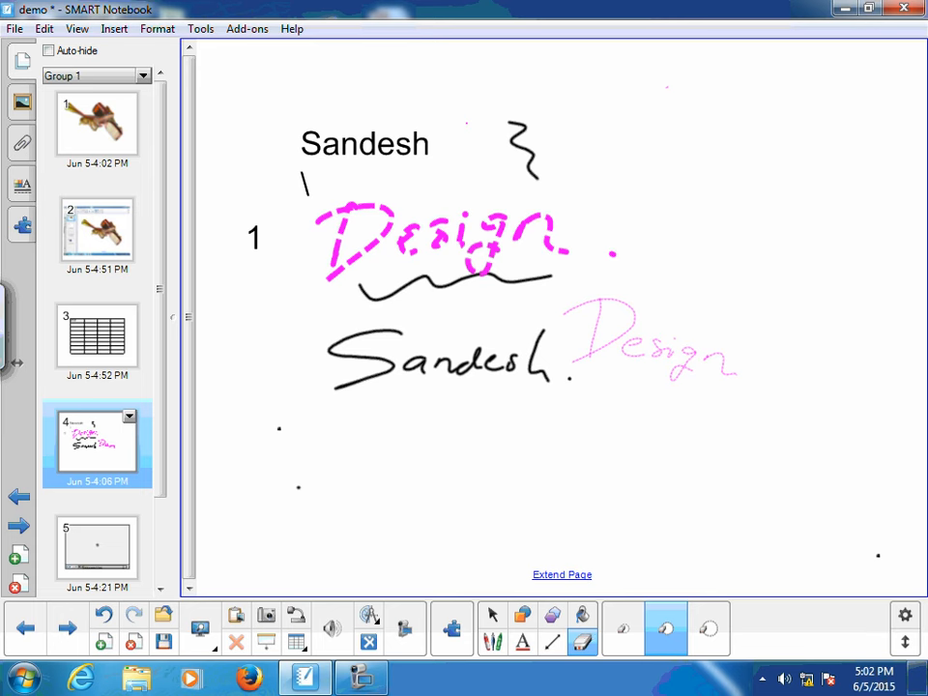
click(624, 629)
click(708, 630)
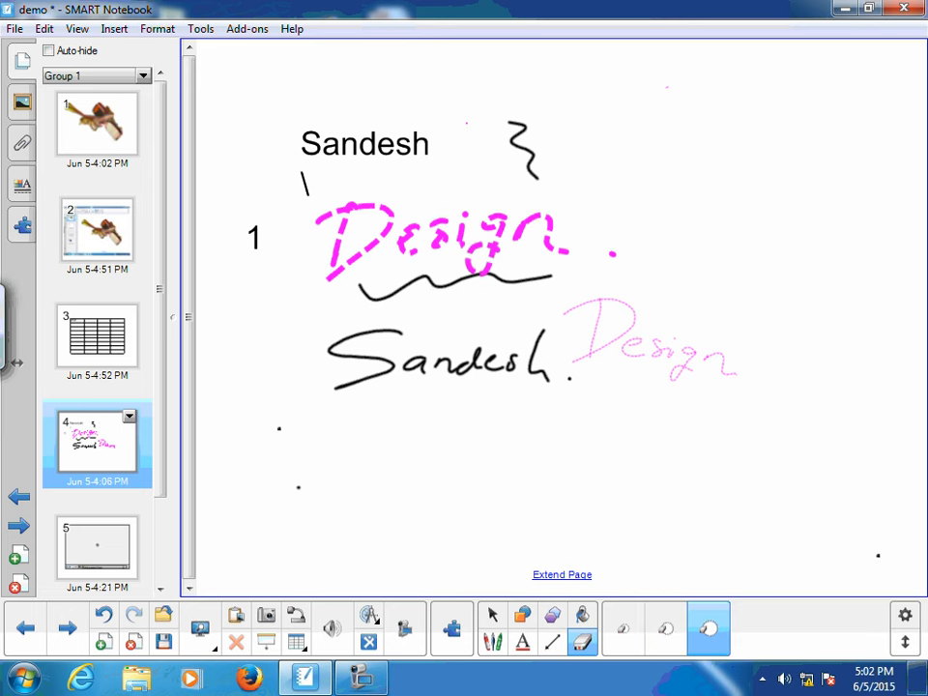
mouse_move(744, 370)
mouse_down()
mouse_move(736, 389)
mouse_move(673, 321)
mouse_move(591, 332)
mouse_move(561, 363)
mouse_up()
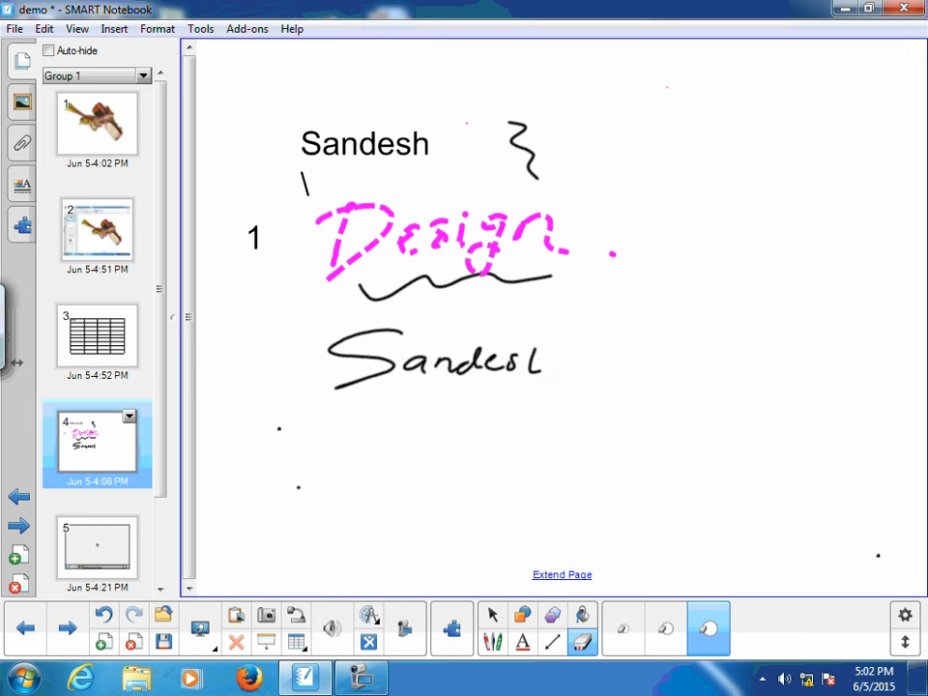
mouse_move(462, 68)
mouse_down()
mouse_move(260, 165)
mouse_move(396, 519)
mouse_move(669, 321)
mouse_move(476, 61)
mouse_move(308, 145)
mouse_up()
click(460, 264)
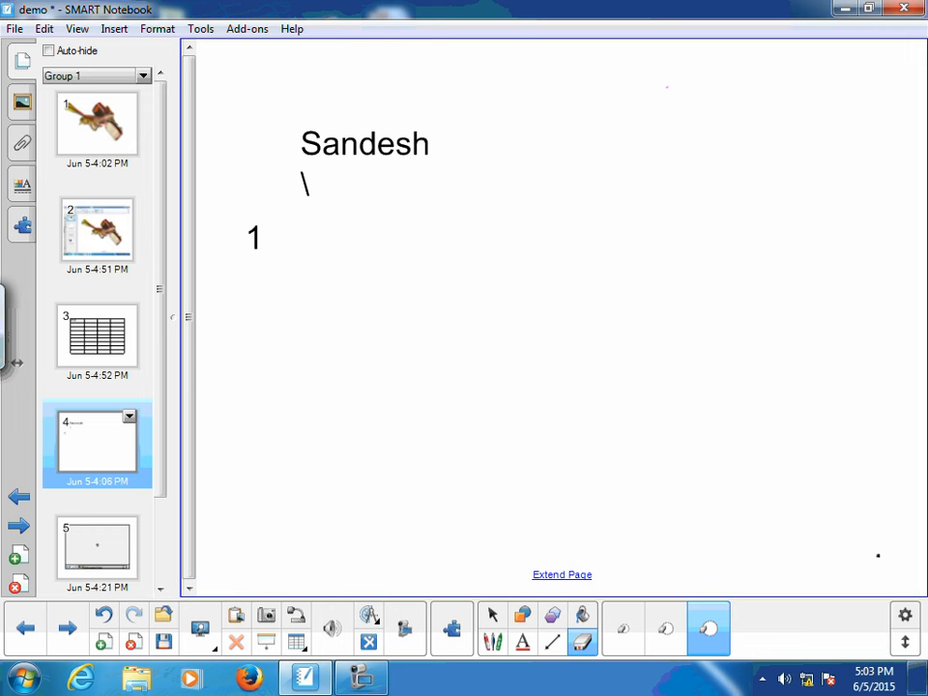
double_click(360, 145)
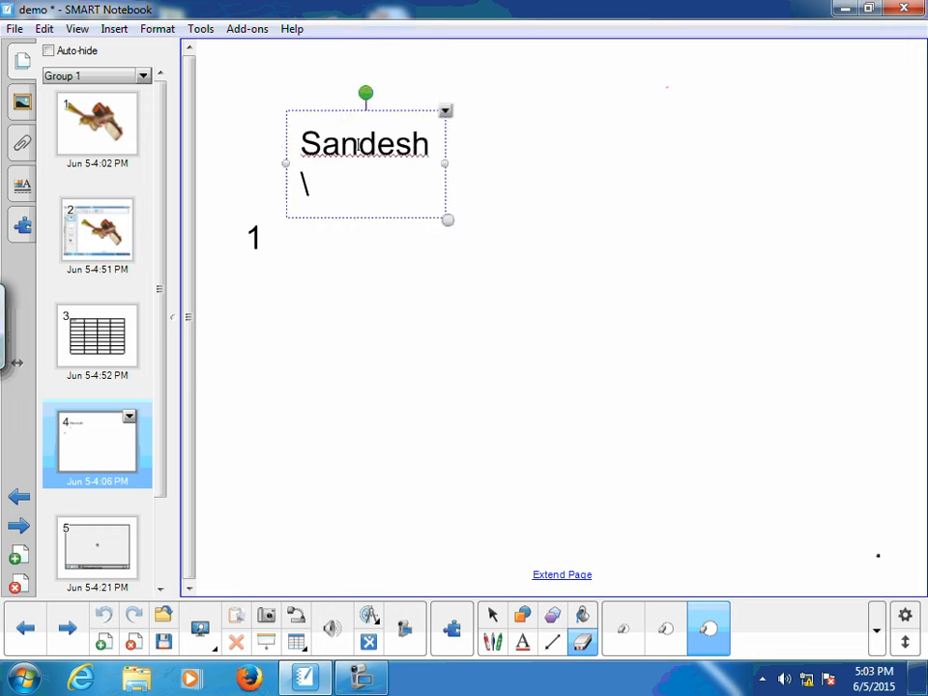
click(417, 281)
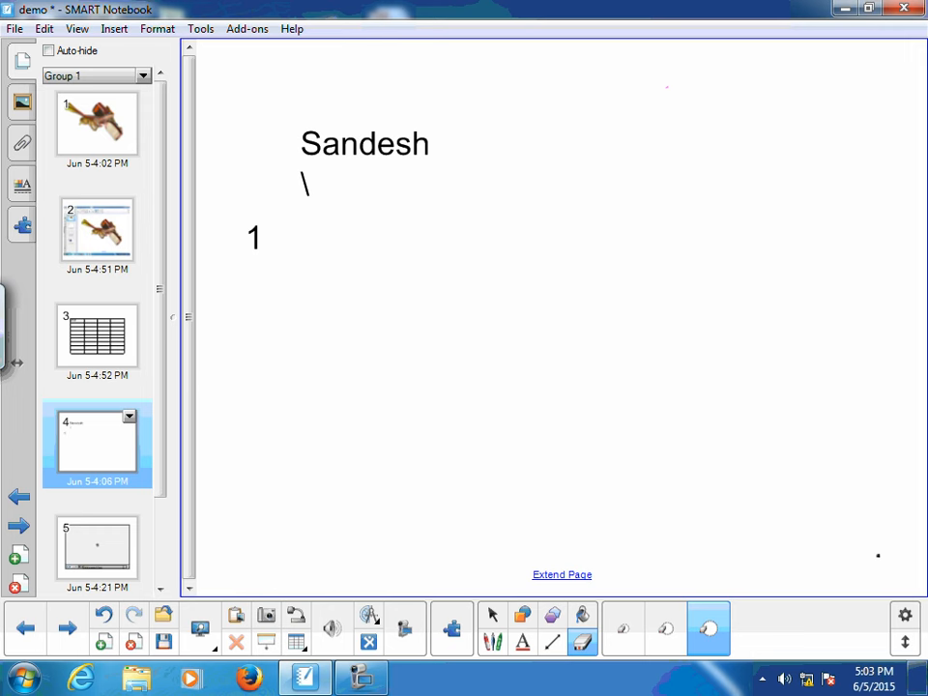
- Start handwriting a name in the middle of the page with the thin dashed magenta pen
click(494, 640)
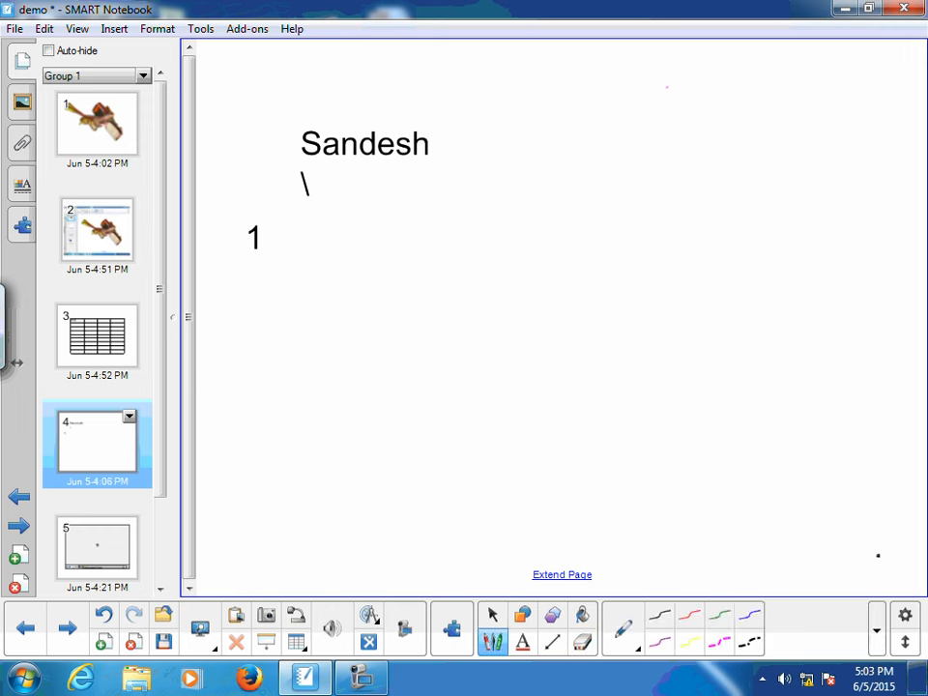
drag(599, 270, 512, 334)
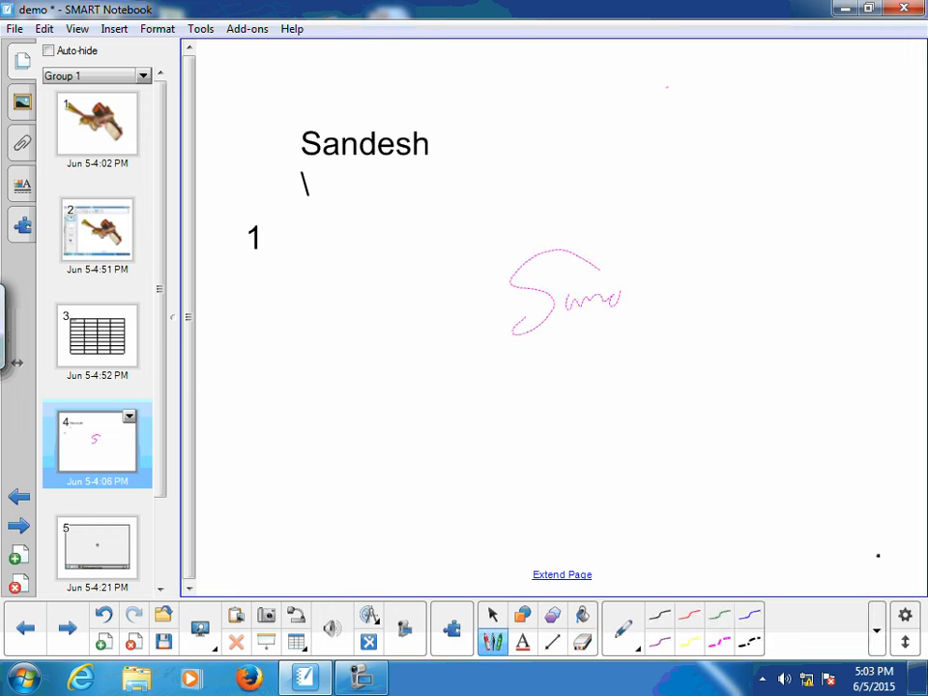
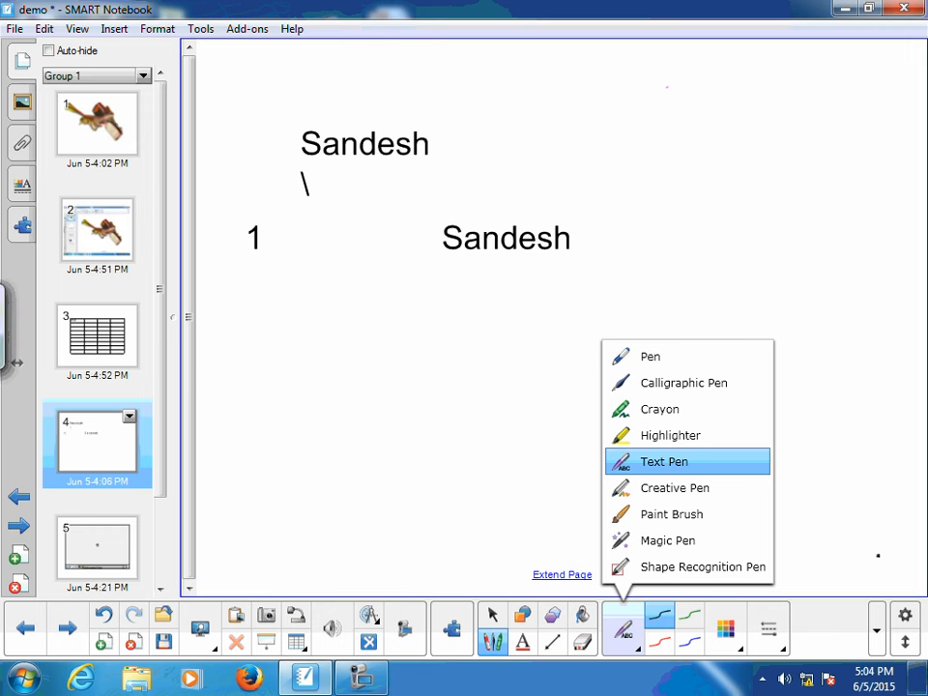
- Handwrite "Type" and "Wrong" below the typed text with the Text Pen, and reject the text conversion of "Wrong"
mouse_move(233, 300)
mouse_down()
mouse_move(231, 349)
mouse_move(286, 335)
mouse_move(280, 393)
mouse_up()
mouse_move(295, 327)
mouse_down()
mouse_move(296, 397)
mouse_move(298, 357)
mouse_move(357, 356)
mouse_up()
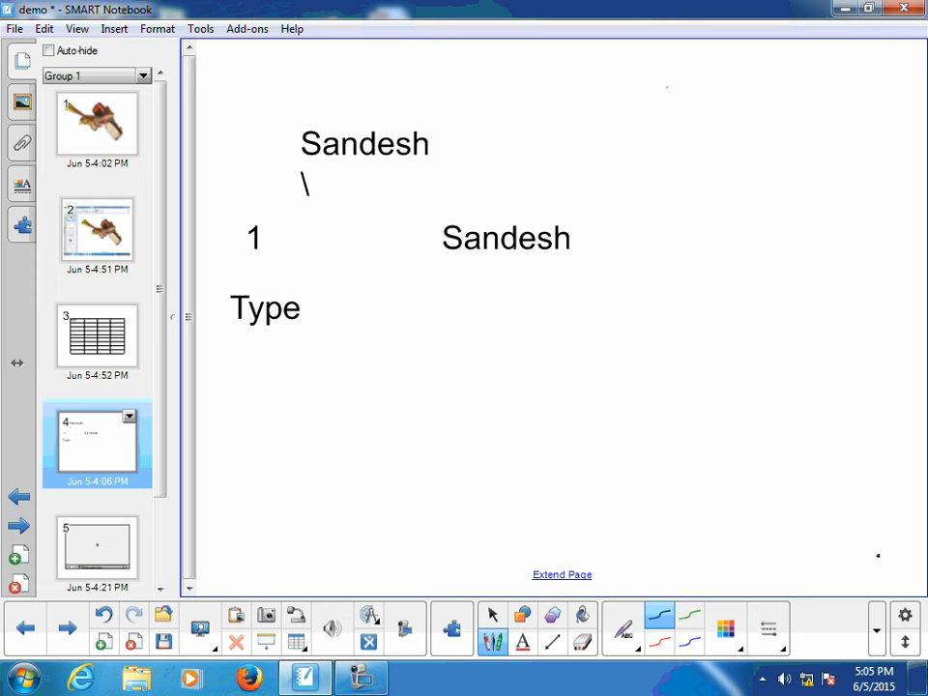
mouse_move(361, 332)
mouse_down()
mouse_move(386, 352)
mouse_move(418, 331)
mouse_move(501, 372)
mouse_move(501, 406)
mouse_up()
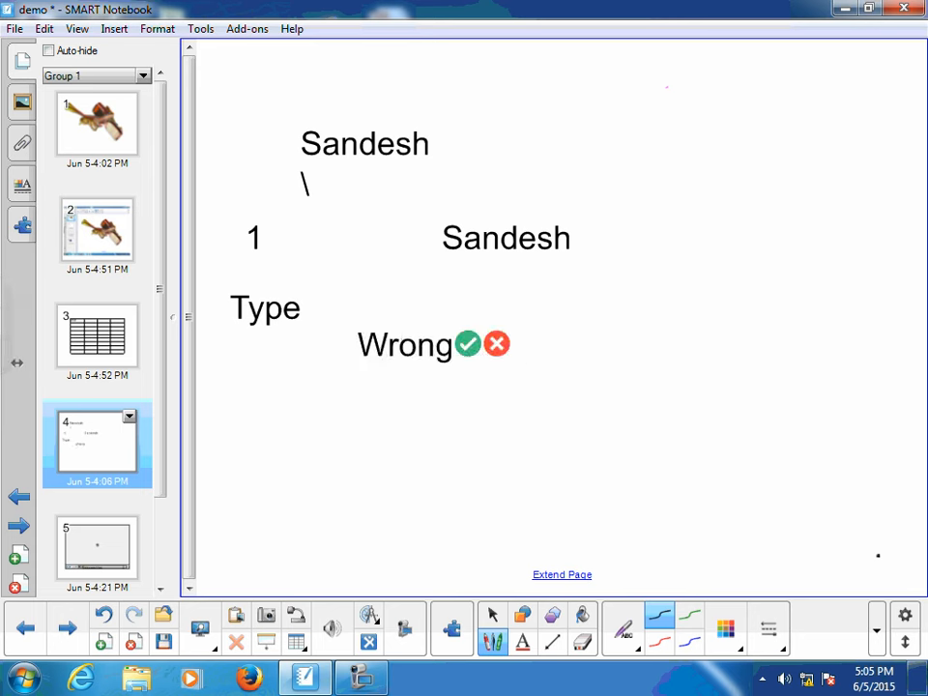
click(495, 344)
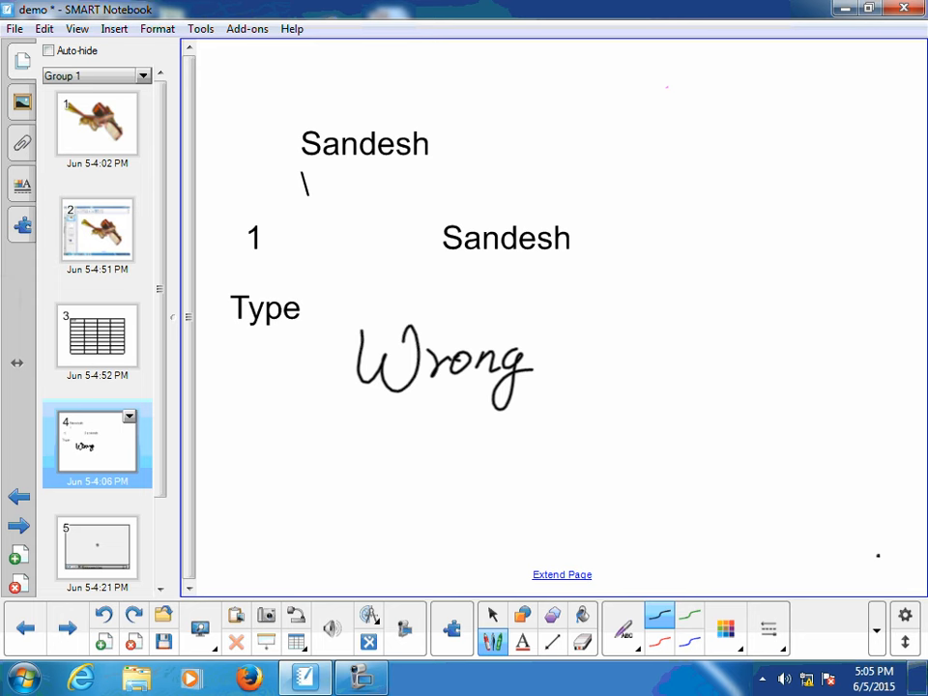
- Handwrite "Right" beside "Wrong" with the Text Pen and let it convert to typed text
drag(592, 315, 584, 383)
mouse_move(557, 336)
mouse_down()
mouse_move(630, 380)
mouse_move(634, 405)
mouse_up()
click(628, 353)
mouse_move(662, 313)
mouse_down()
mouse_move(658, 343)
mouse_move(682, 381)
mouse_up()
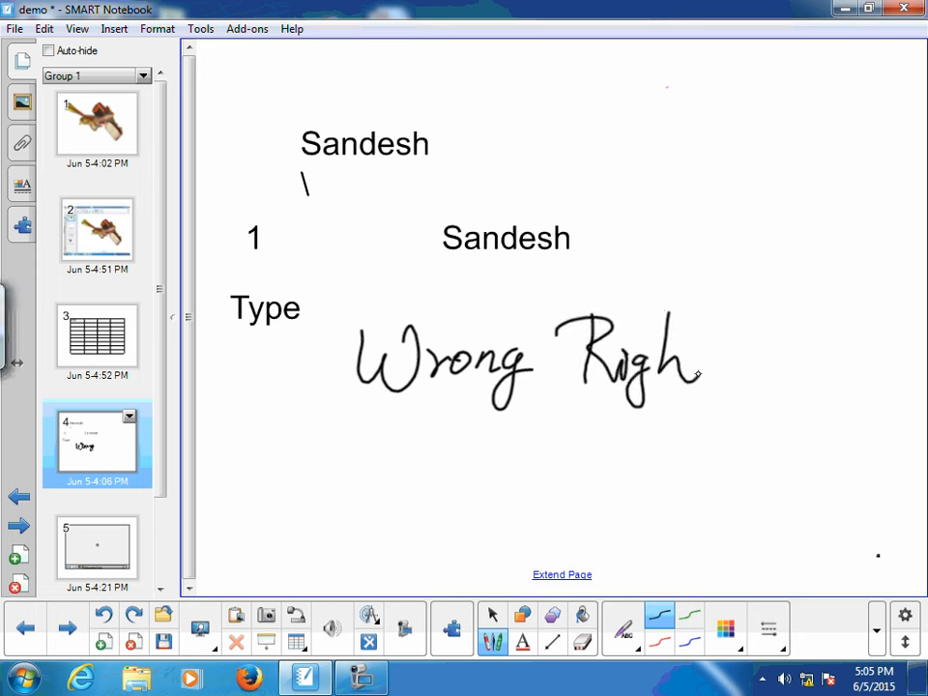
drag(715, 313, 720, 384)
drag(689, 340, 735, 335)
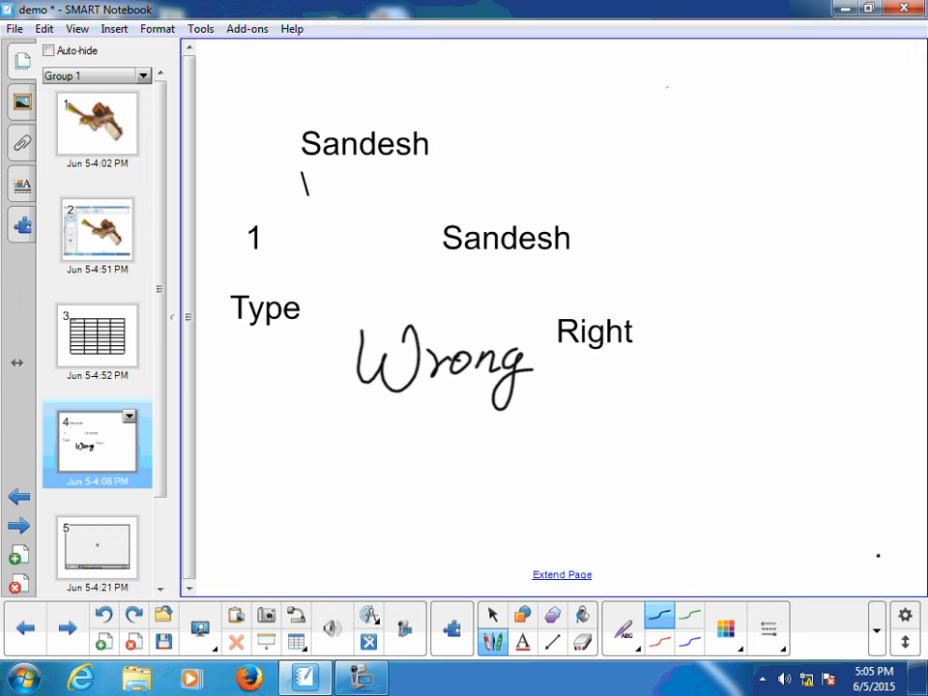
- With the black Calligraphic Pen, draw a zigzag stroke beside the upper typed name and handwrite the name below "Wrong"
click(624, 631)
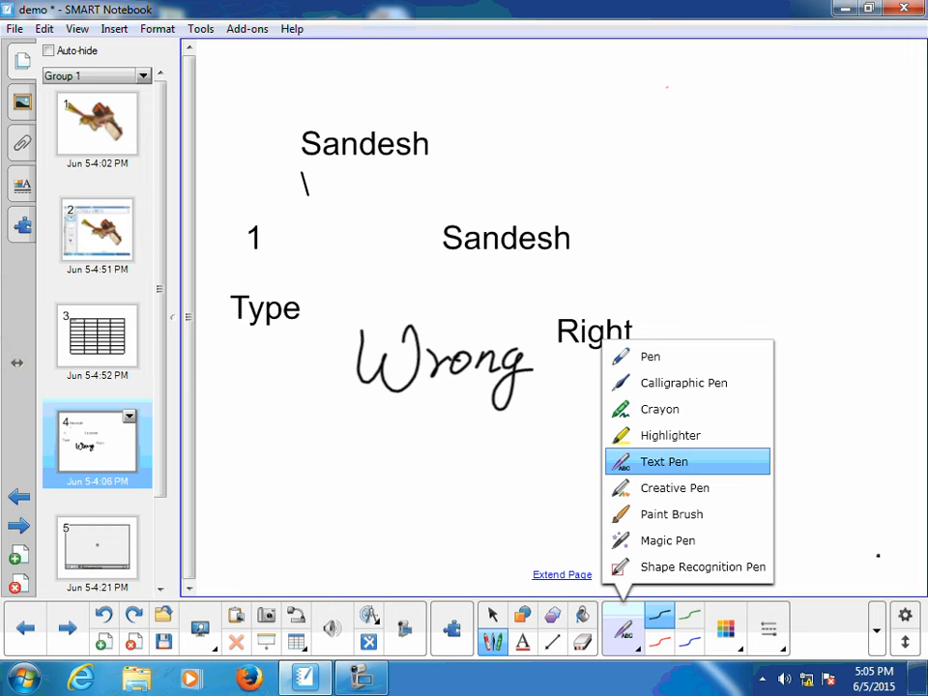
click(650, 356)
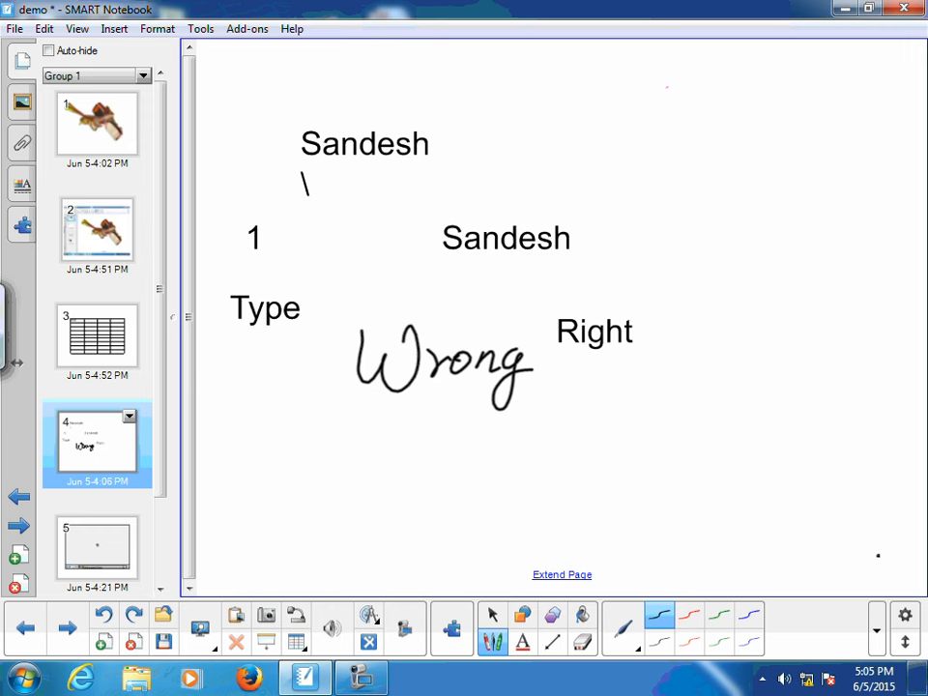
mouse_move(467, 152)
mouse_down()
mouse_move(574, 107)
mouse_move(599, 135)
mouse_move(651, 159)
mouse_move(692, 153)
mouse_up()
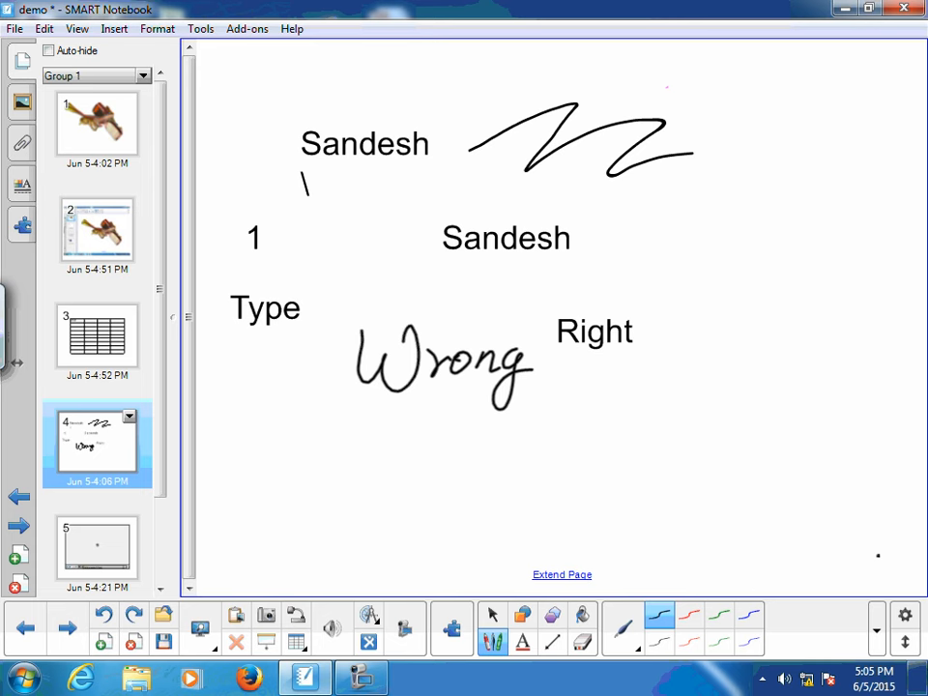
drag(305, 410, 261, 461)
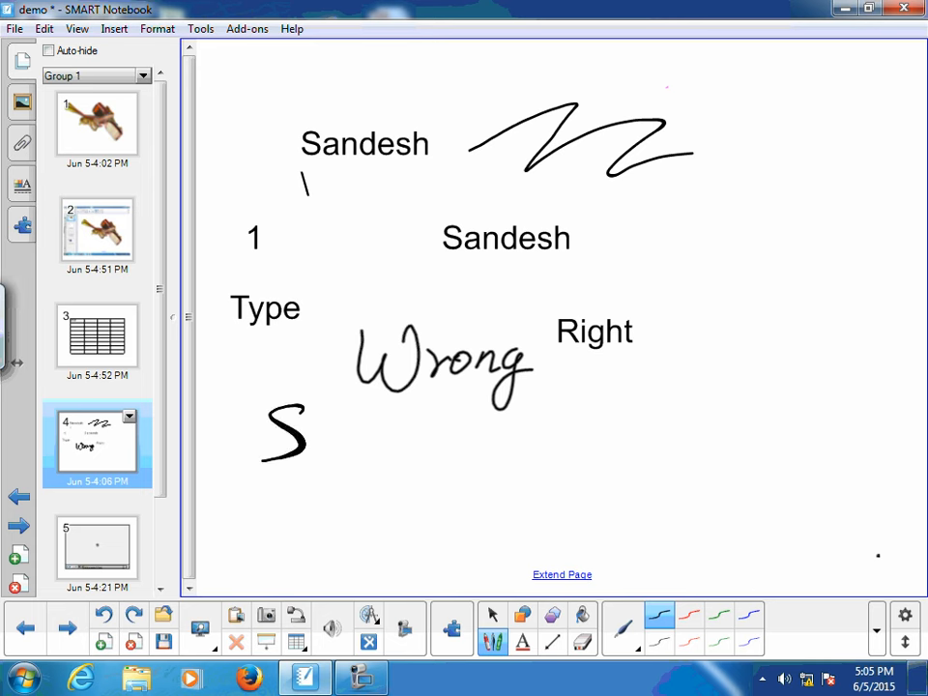
mouse_move(333, 437)
mouse_down()
mouse_move(319, 454)
mouse_move(372, 446)
mouse_move(388, 462)
mouse_move(411, 462)
mouse_up()
mouse_move(435, 416)
mouse_down()
mouse_move(443, 464)
mouse_move(488, 485)
mouse_up()
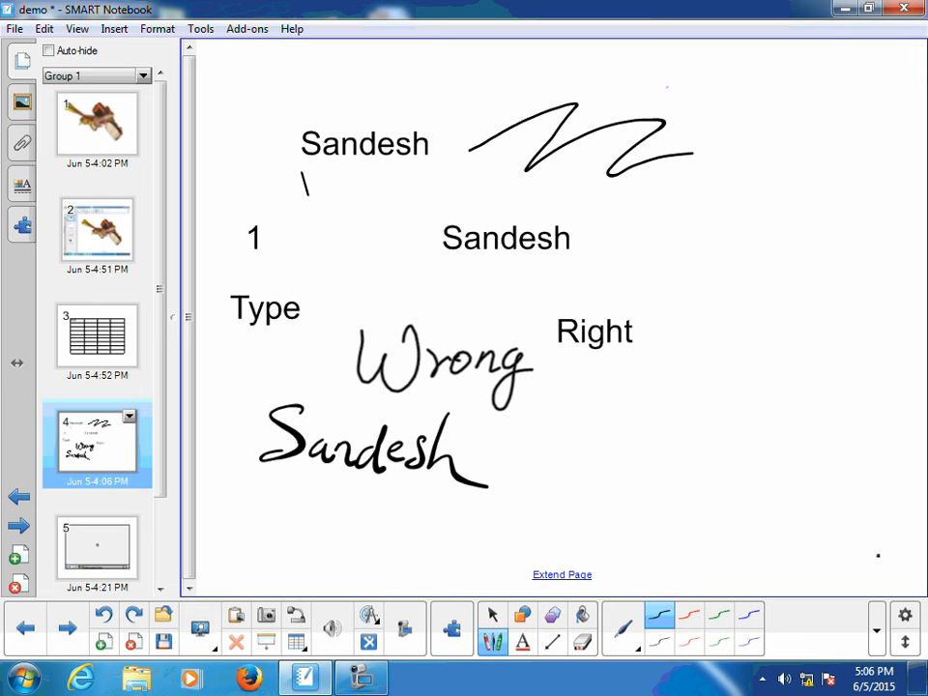
- Draw a temporary mark with the Magic Pen in the empty area above and beside "Right"
click(623, 633)
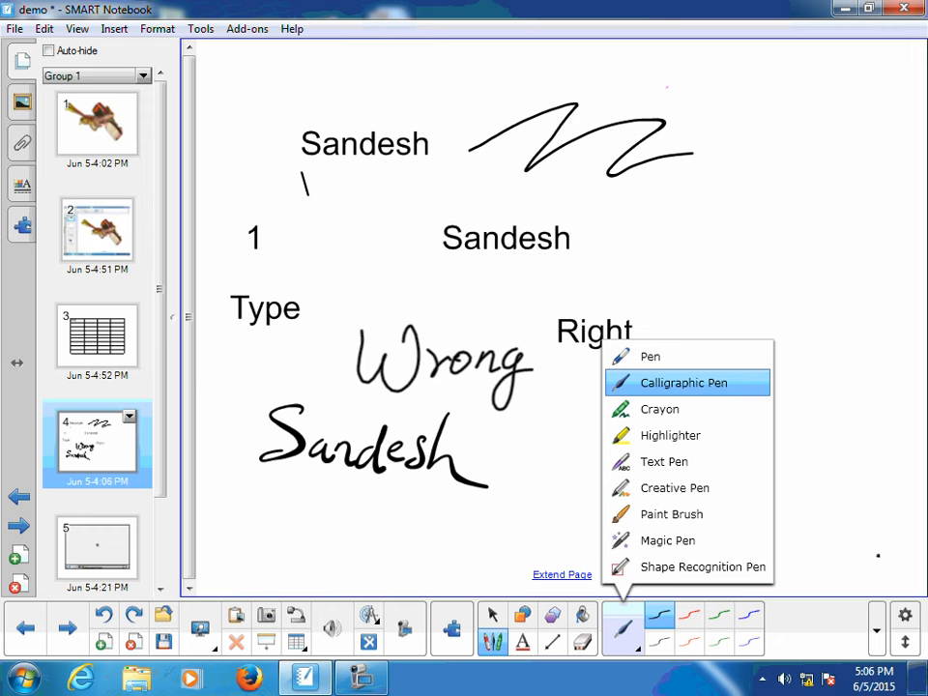
click(644, 539)
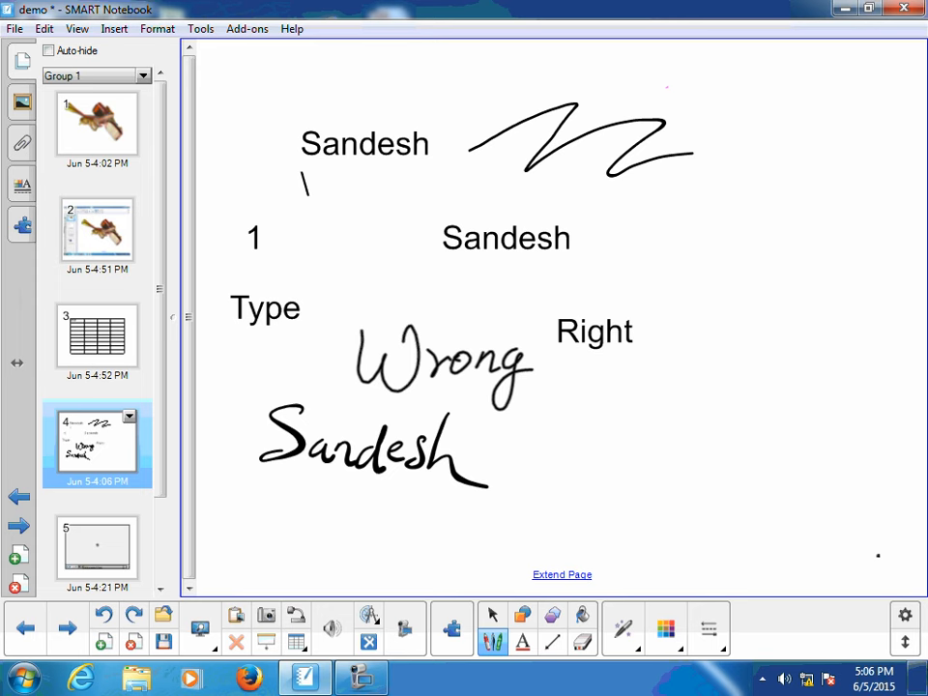
mouse_move(656, 217)
mouse_down()
mouse_move(669, 261)
mouse_move(698, 214)
mouse_move(715, 259)
mouse_move(750, 228)
mouse_move(785, 258)
mouse_up()
- Draw a rectangle beside "Right", a circle below it and a long horizontal line under the zigzag with the Shape Recognition Pen
click(622, 629)
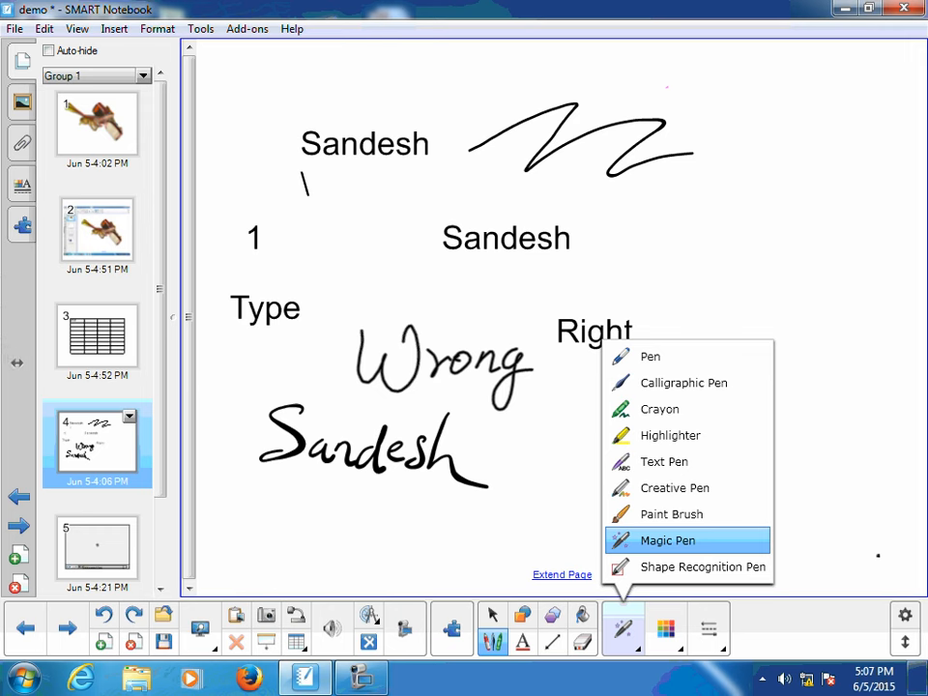
click(640, 566)
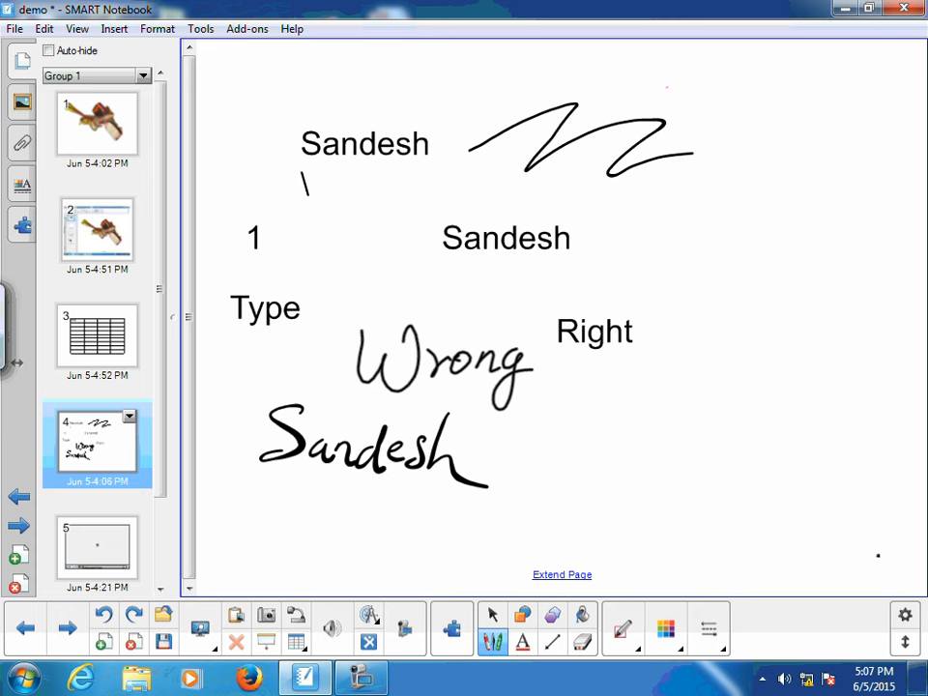
mouse_move(686, 234)
mouse_down()
mouse_move(686, 368)
mouse_move(803, 377)
mouse_move(715, 220)
mouse_move(680, 239)
mouse_up()
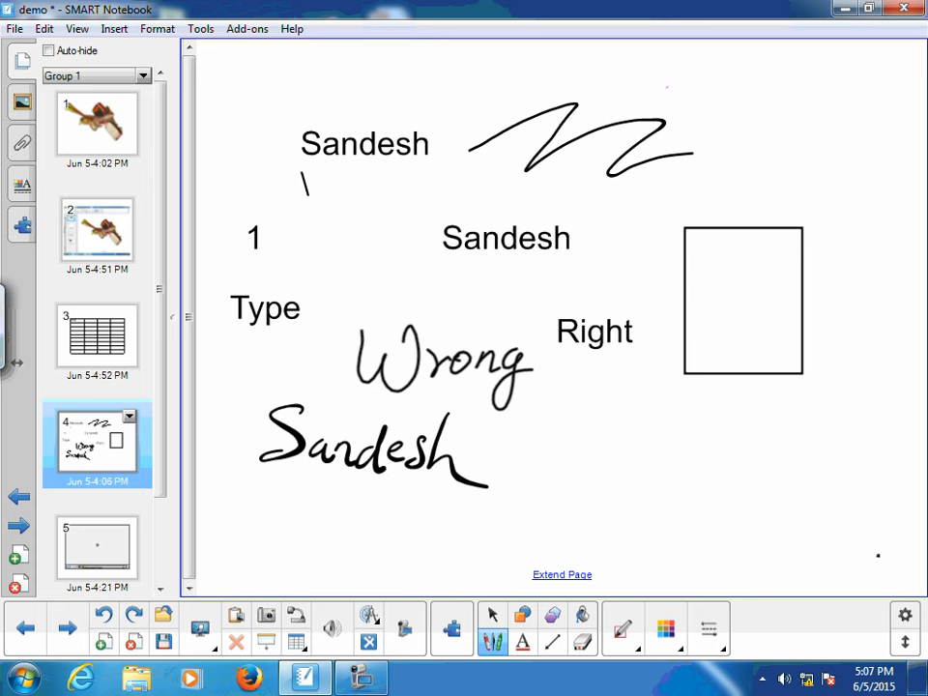
mouse_move(621, 426)
mouse_down()
mouse_move(569, 426)
mouse_move(632, 507)
mouse_move(626, 431)
mouse_up()
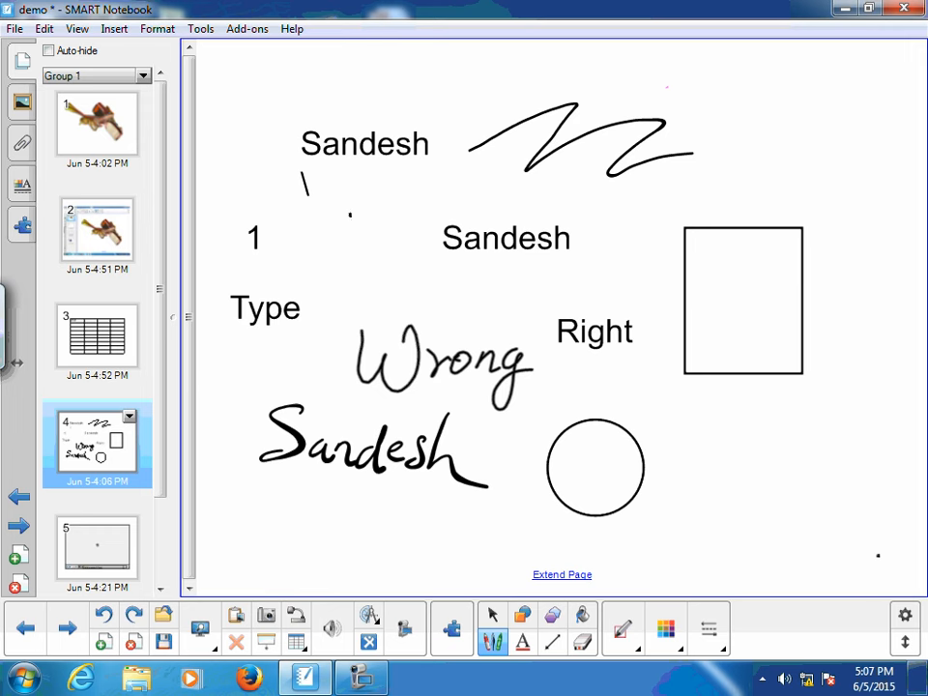
drag(350, 214, 779, 200)
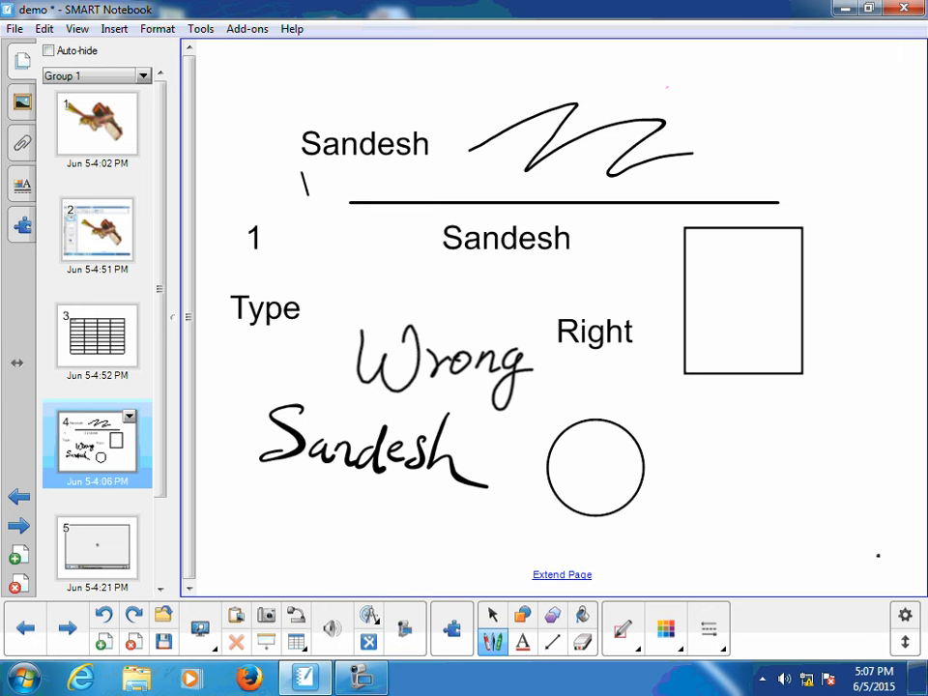
- Go through the pen types again and switch from the Shape Recognition Pen back to the standard Pen
click(619, 630)
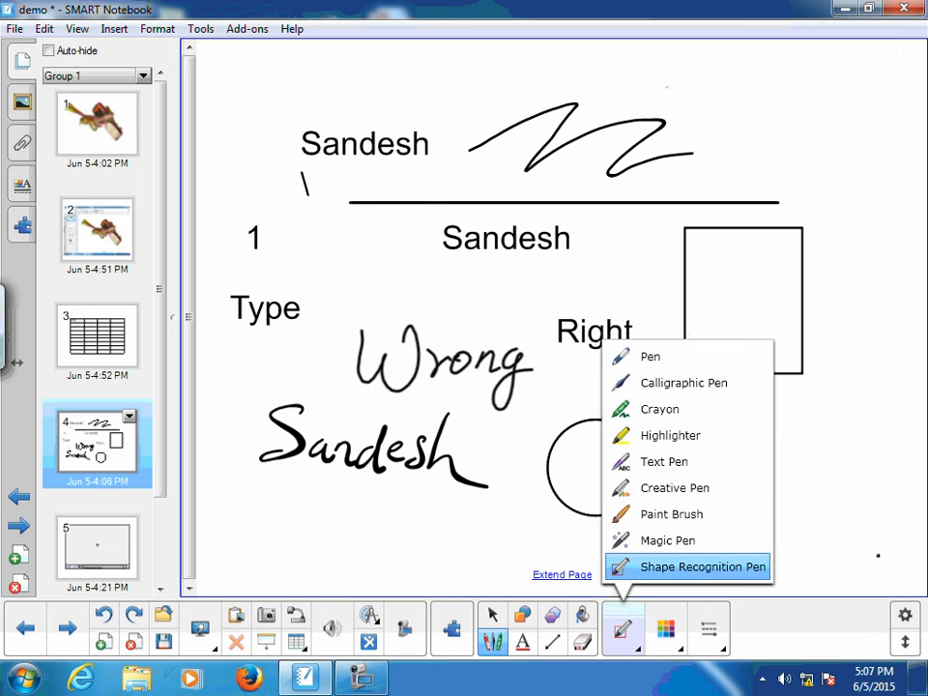
click(702, 567)
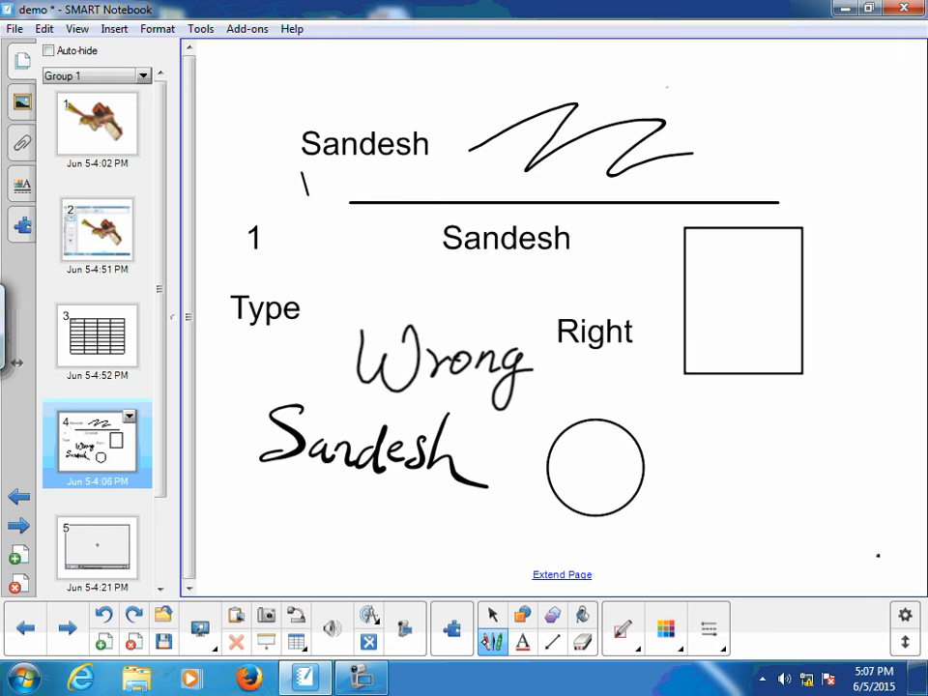
click(620, 630)
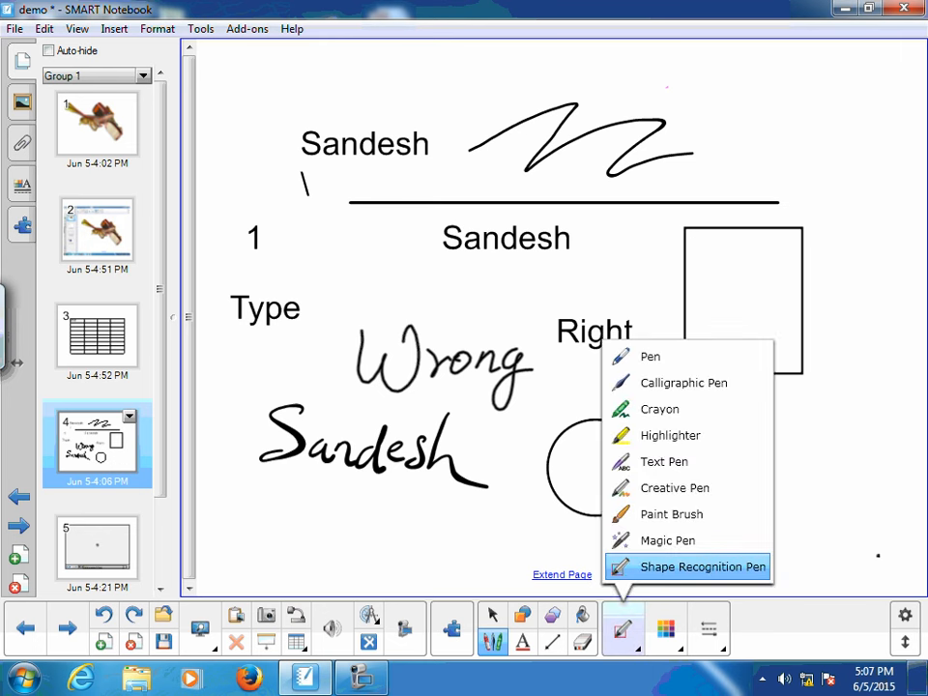
click(631, 355)
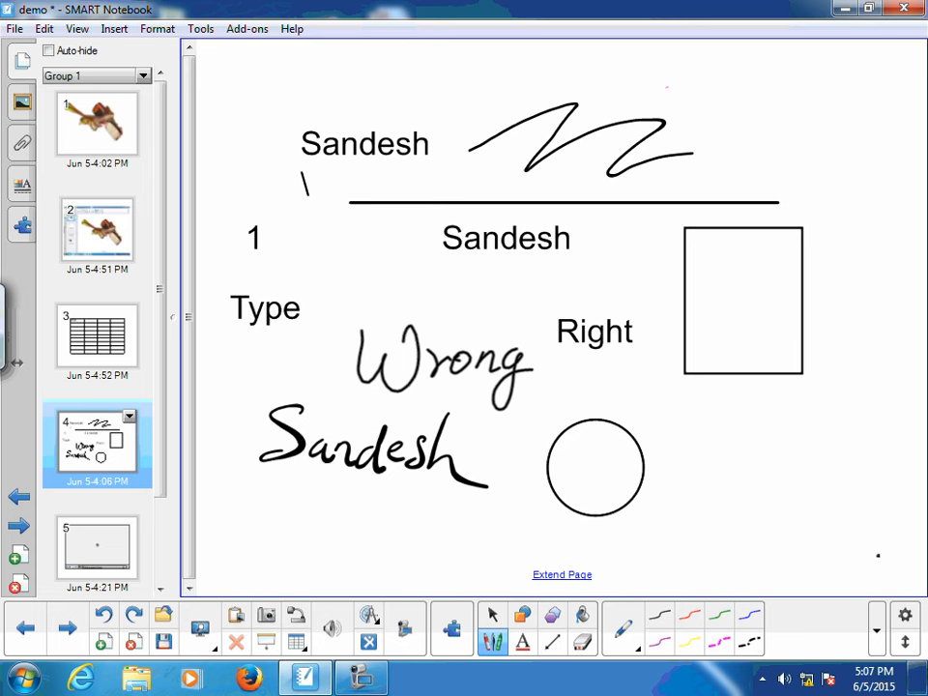
- Switch to the Select tool, return to page 1 and look through the Gallery folders Gallery Essentials and Lesson Activity Toolkit 2.0
click(492, 614)
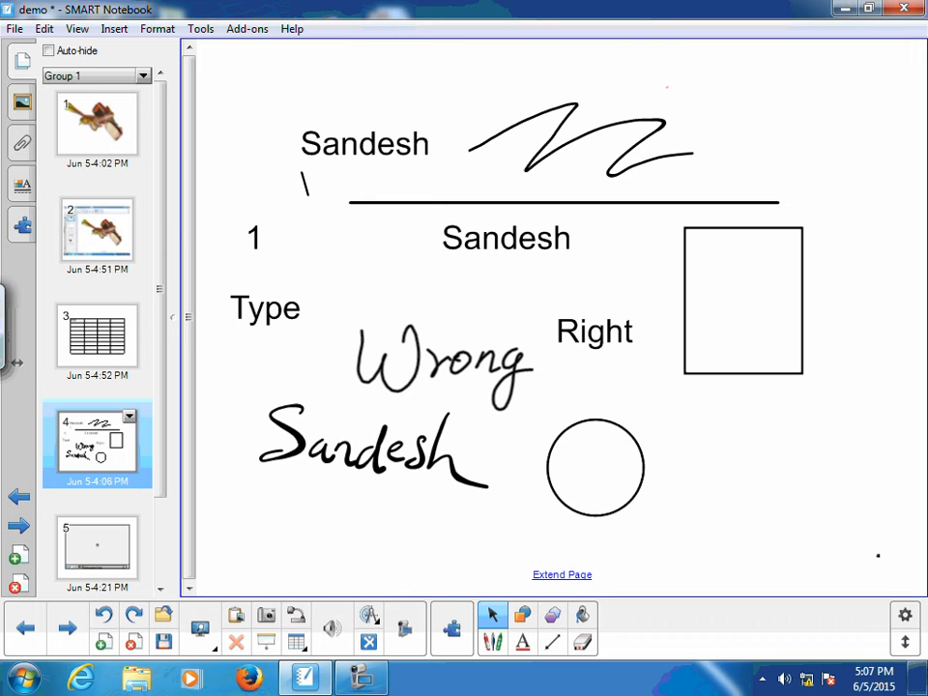
click(106, 138)
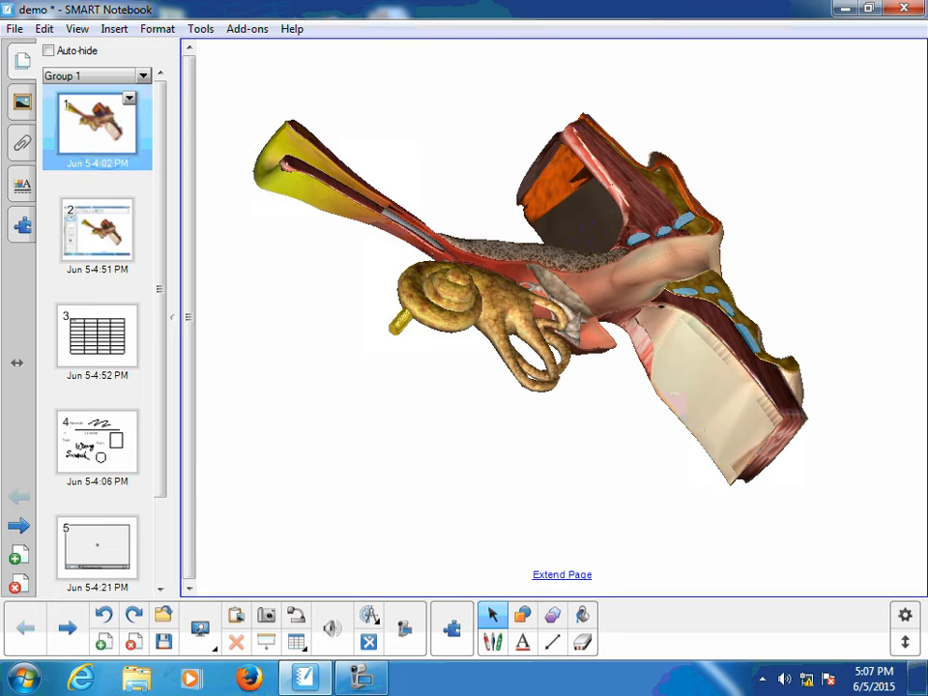
click(22, 102)
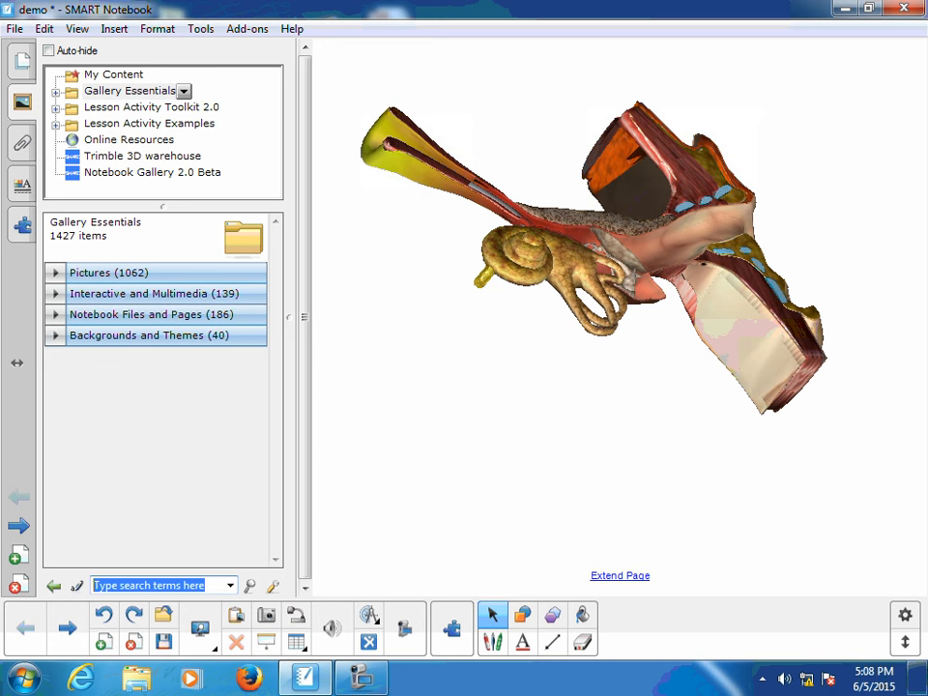
click(56, 93)
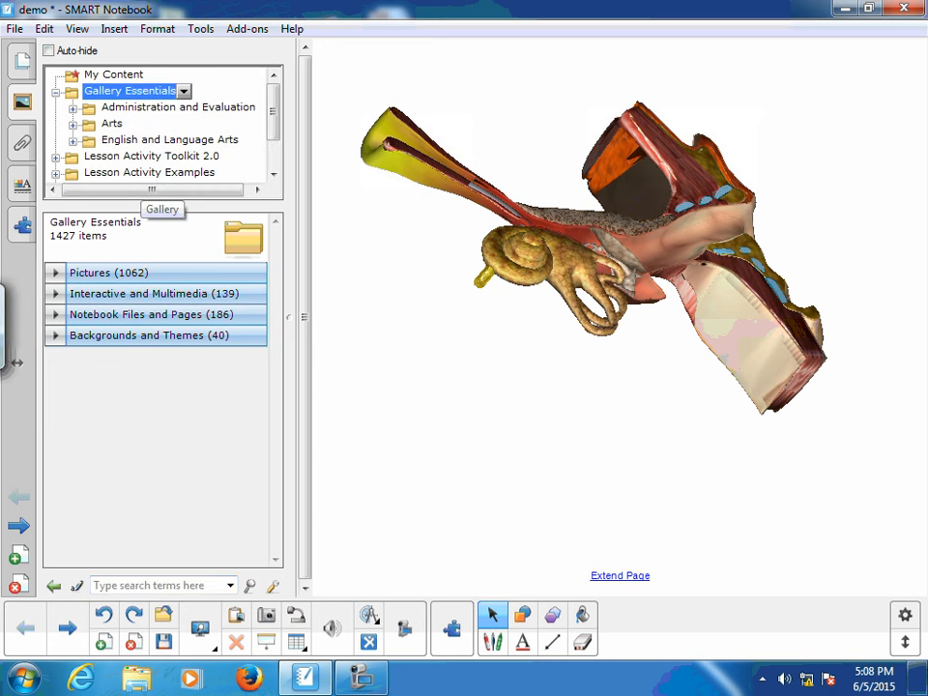
click(151, 155)
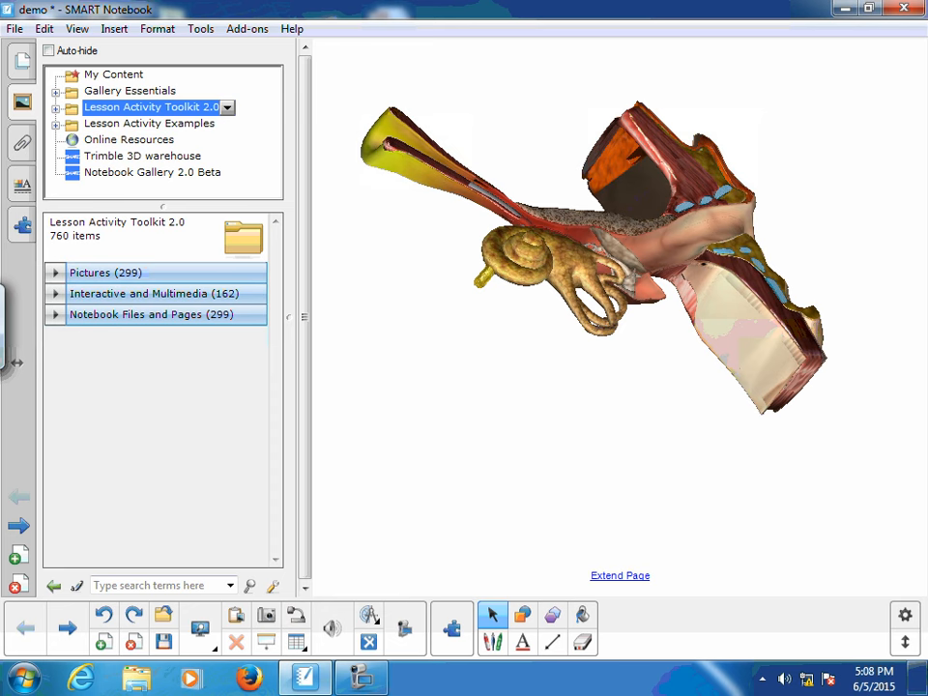
click(56, 108)
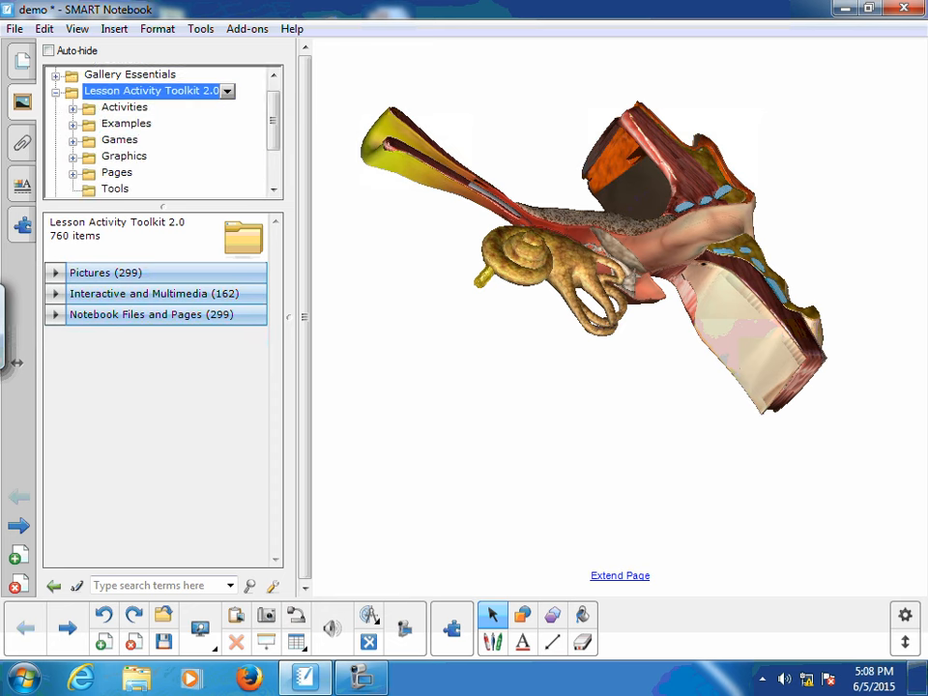
click(56, 91)
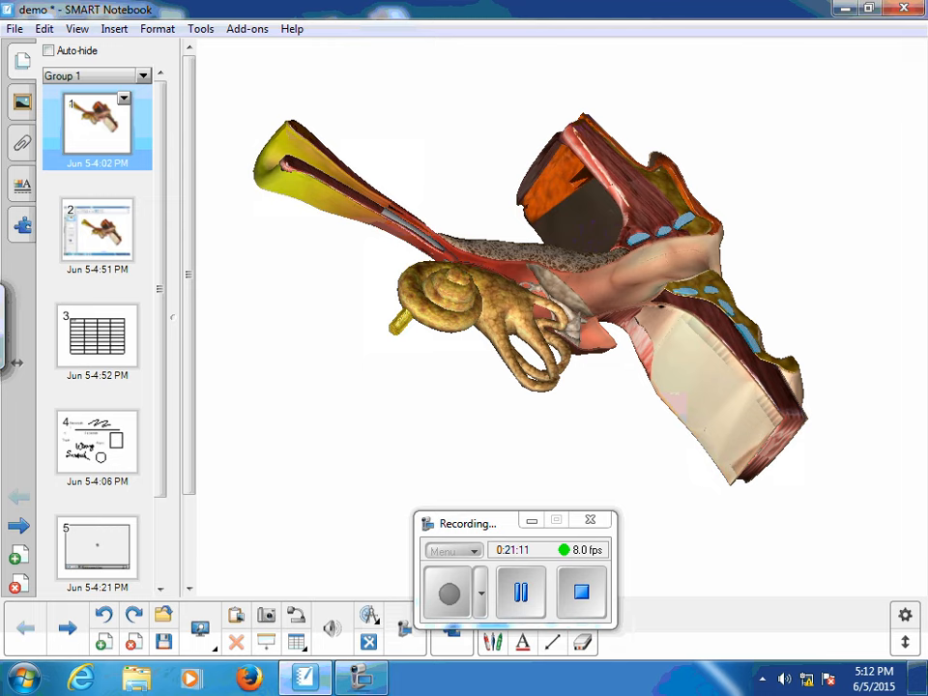
- View the attachments list, page fill effects, add-ons and Gallery in turn, ending back at the page thumbnails
click(21, 102)
click(13, 151)
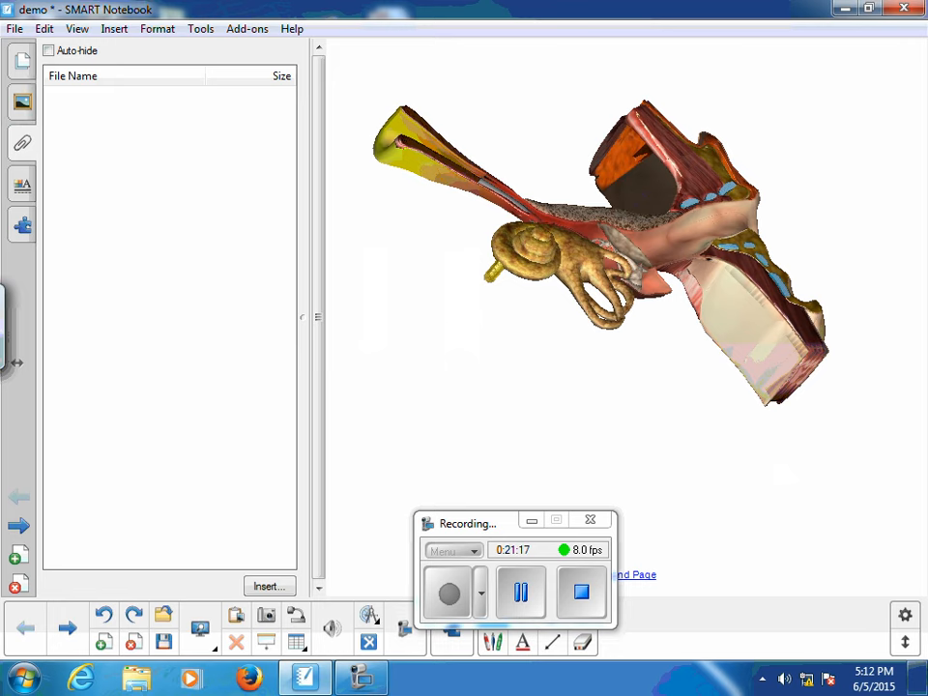
click(22, 186)
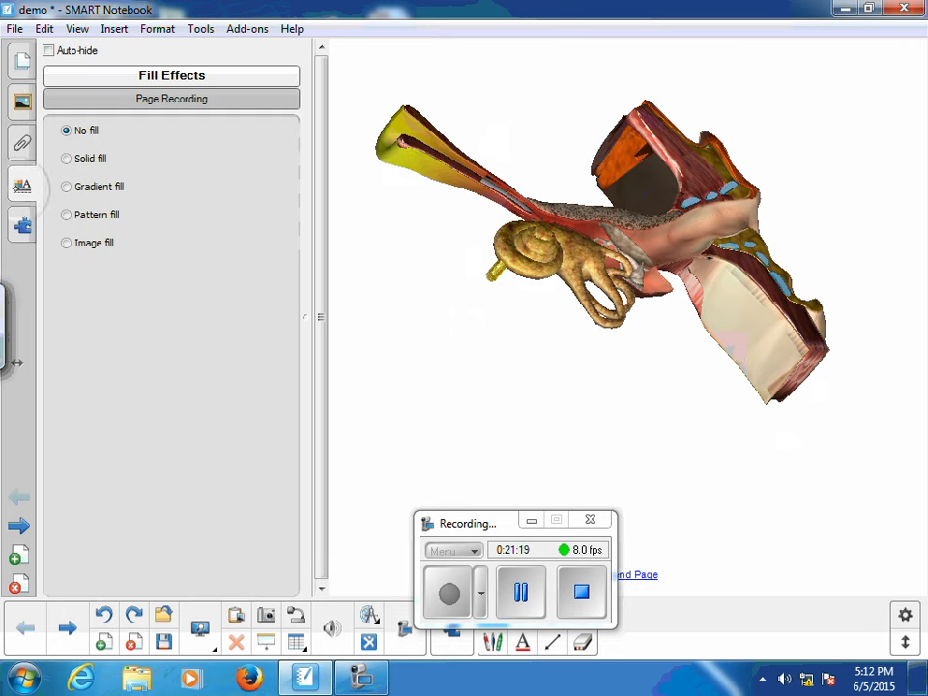
click(22, 225)
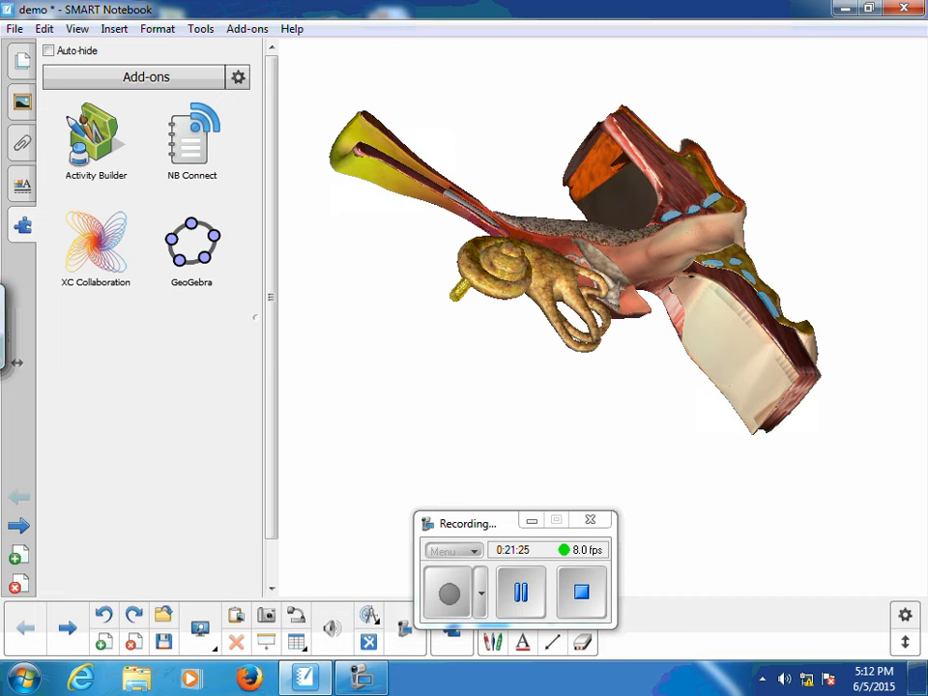
click(21, 62)
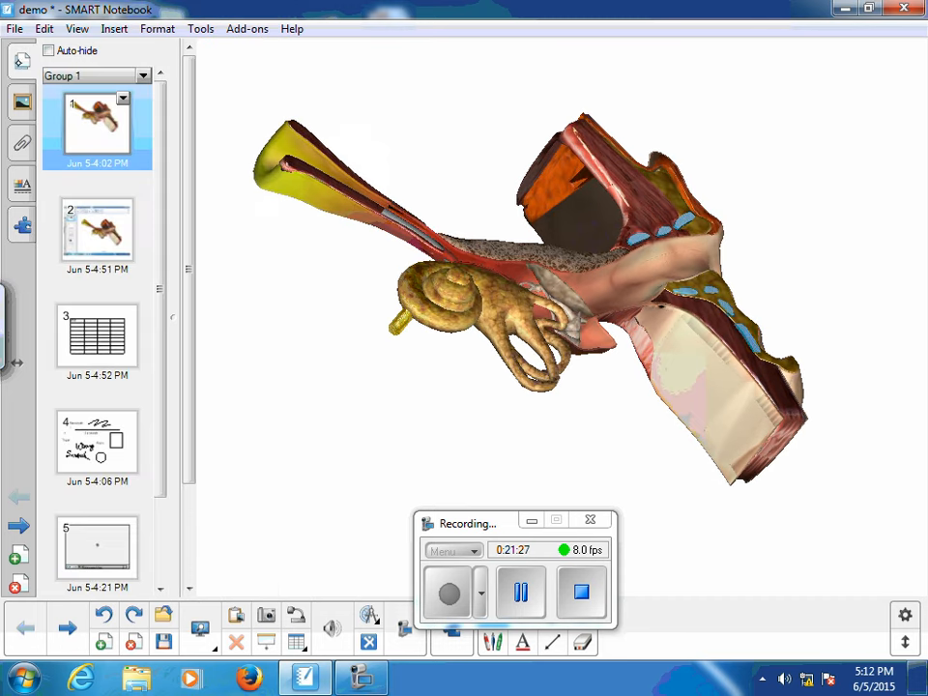
click(21, 102)
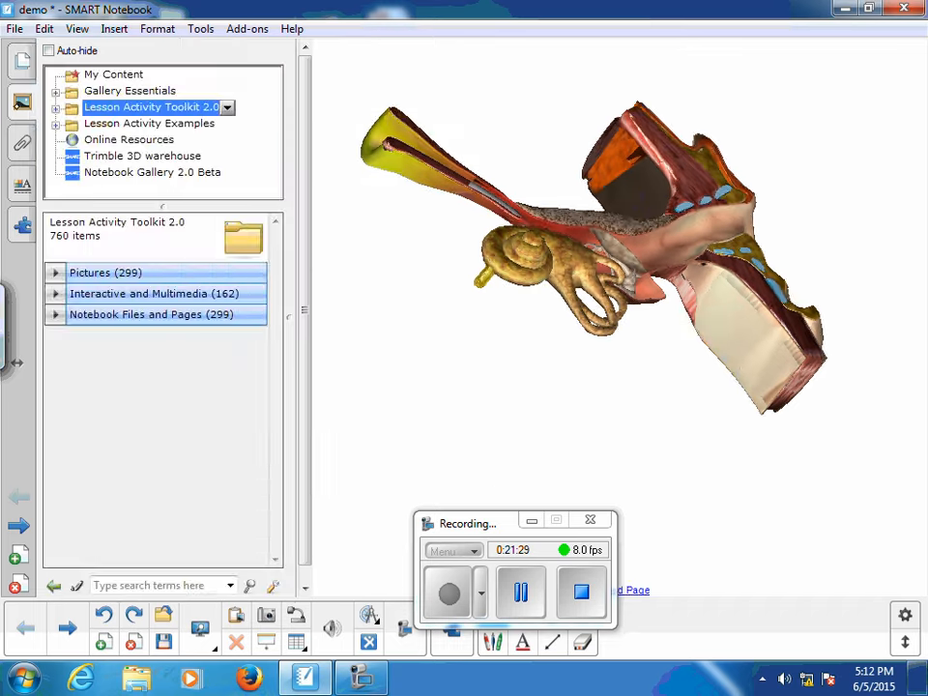
click(22, 62)
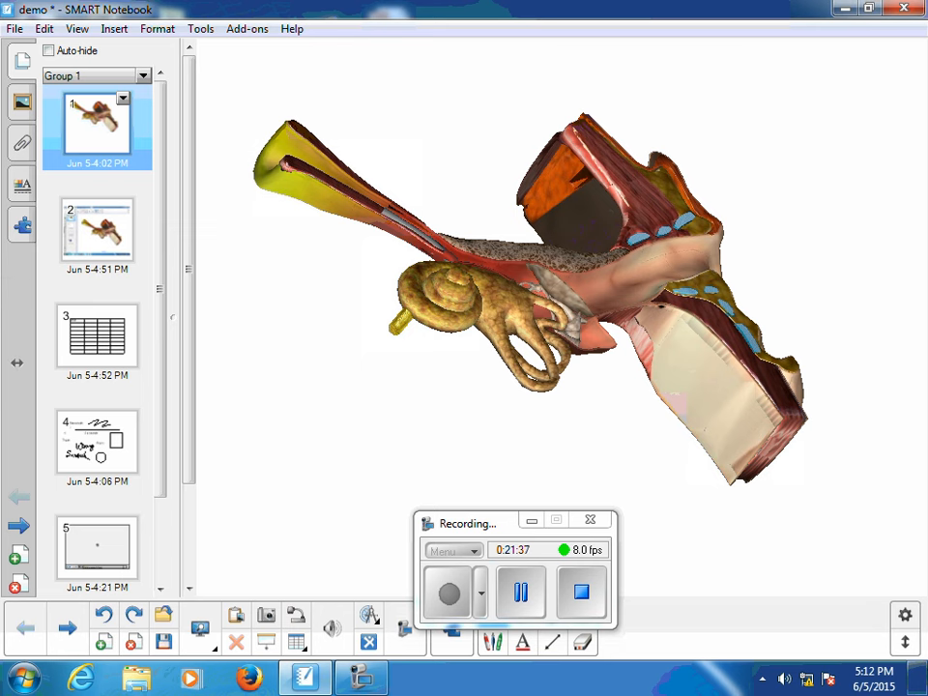
- Rotate the 3D ear model on page 1 so its outer ear faces the page's left side, and move it slightly down
click(511, 293)
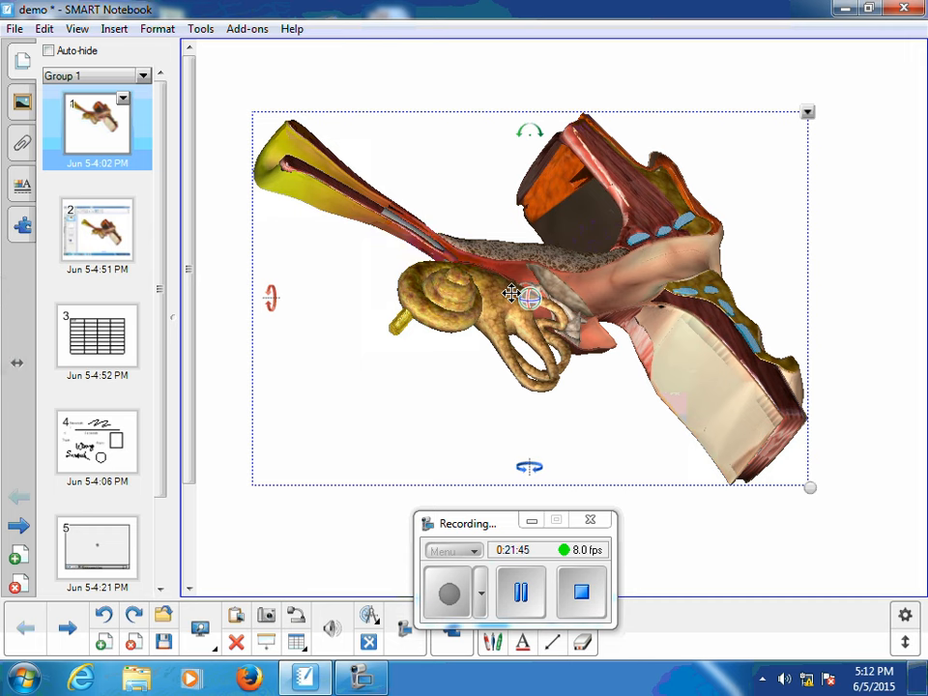
drag(530, 298, 580, 319)
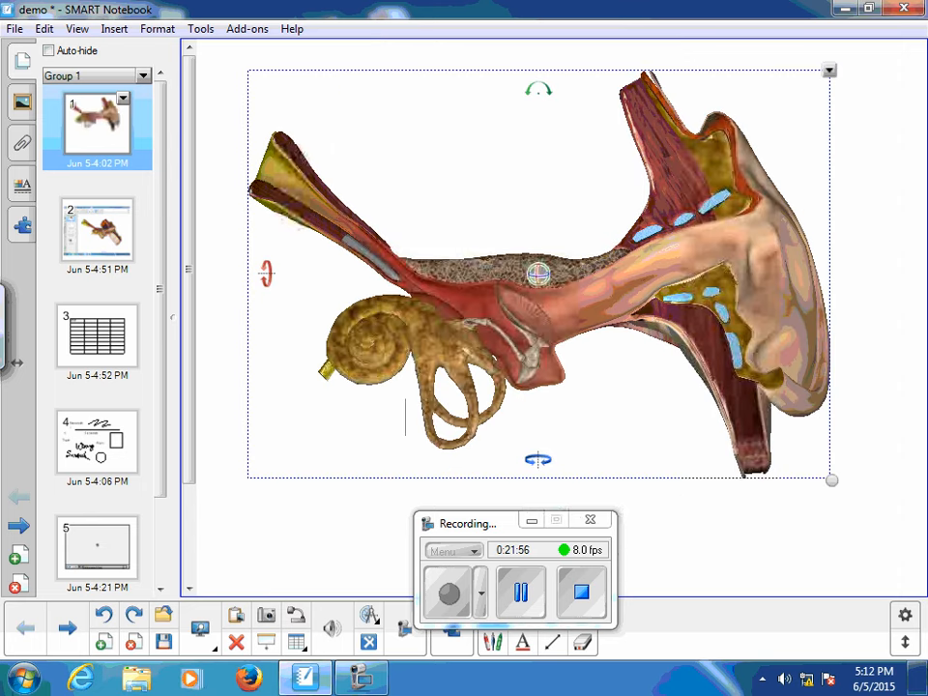
drag(266, 273, 282, 198)
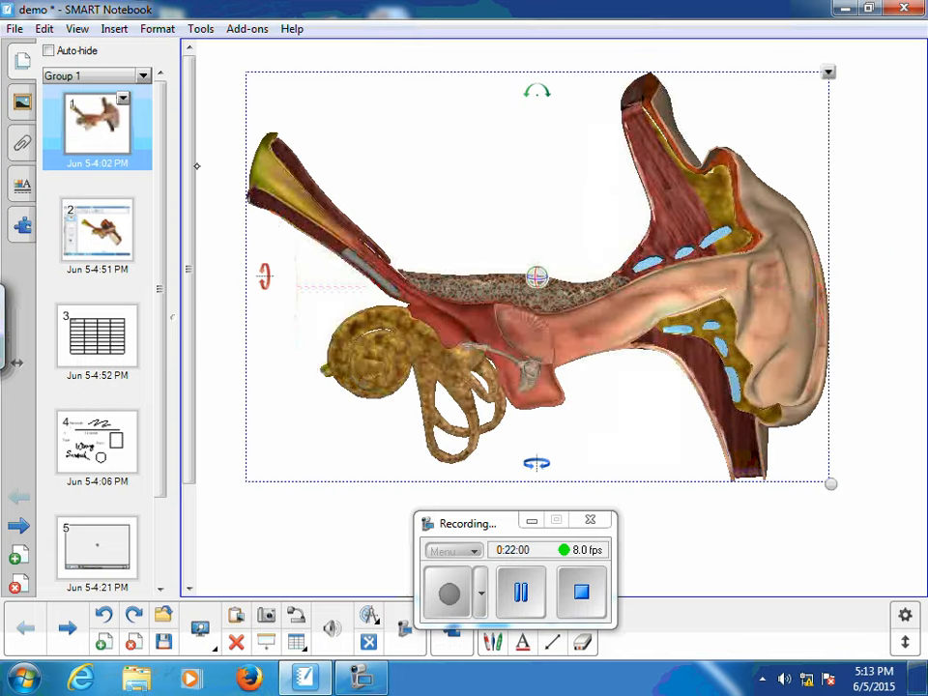
drag(529, 92, 492, 491)
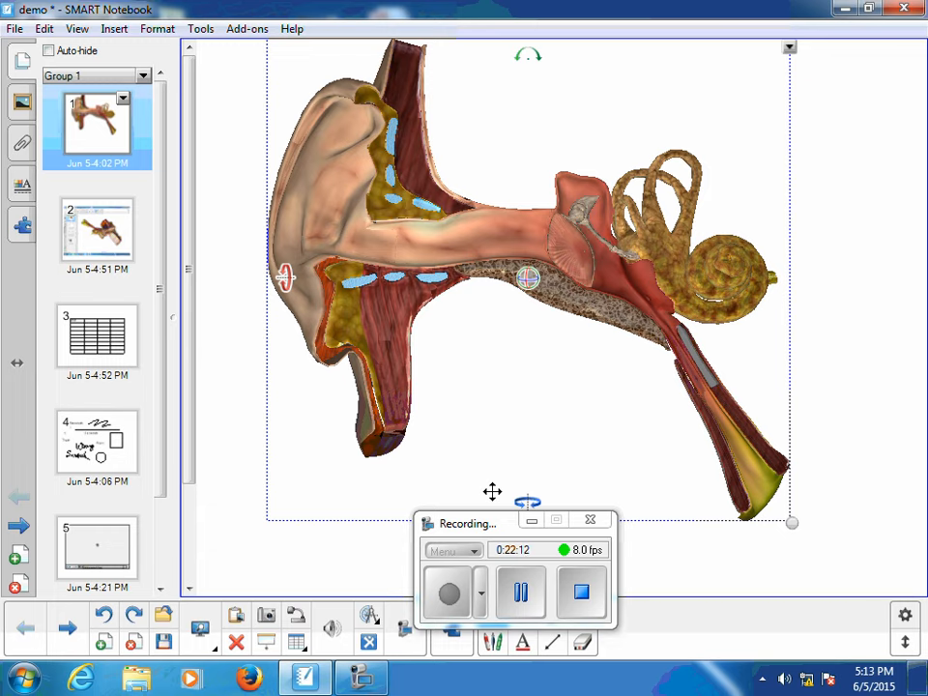
drag(492, 491, 495, 540)
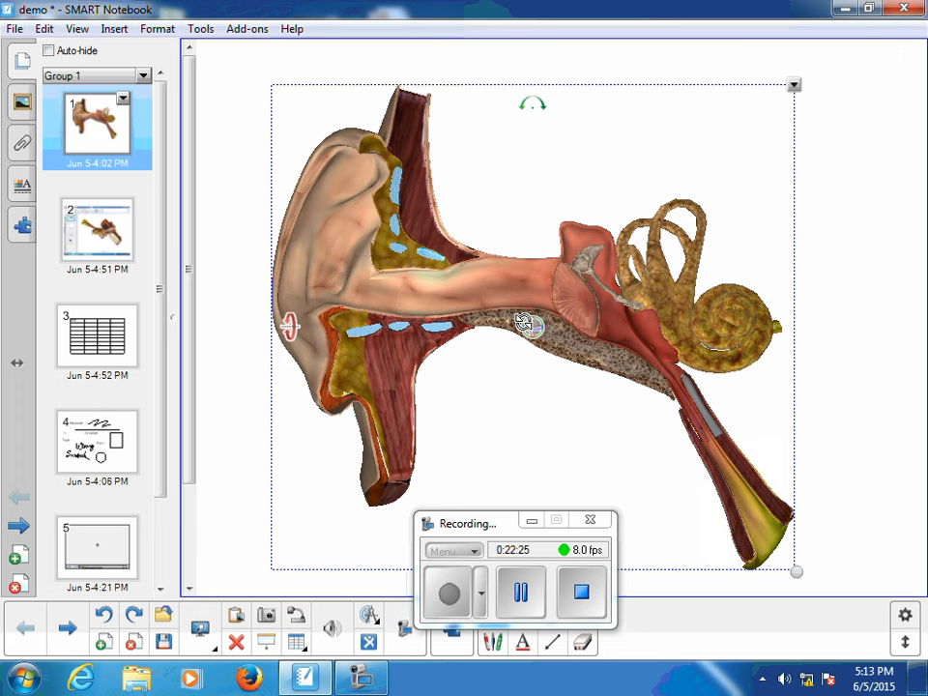
click(224, 80)
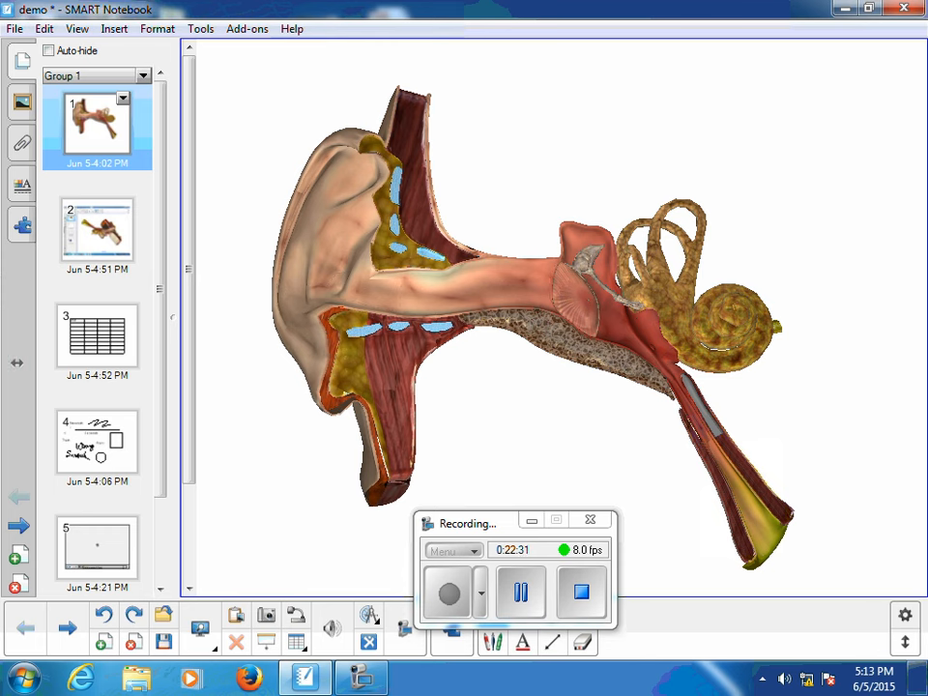
- Reselect the 3D ear model, shrink it slightly and turn it a little about its vertical axis
click(533, 328)
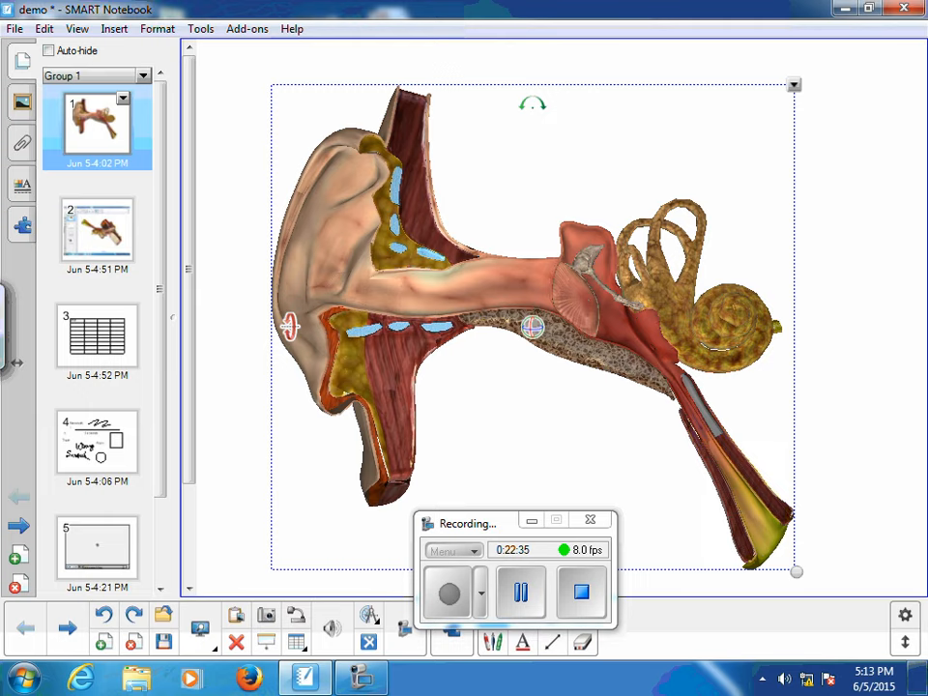
mouse_move(533, 328)
mouse_down()
mouse_move(538, 267)
mouse_move(517, 371)
mouse_move(520, 316)
mouse_up()
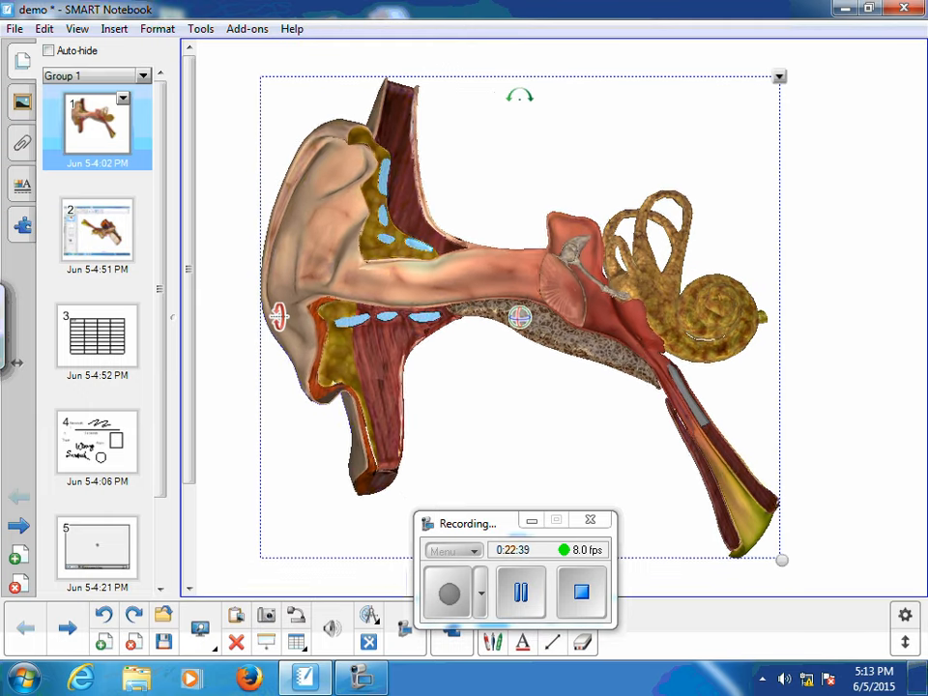
drag(781, 558, 705, 487)
mouse_move(481, 282)
mouse_down()
mouse_move(529, 294)
mouse_move(497, 281)
mouse_up()
drag(494, 470, 535, 480)
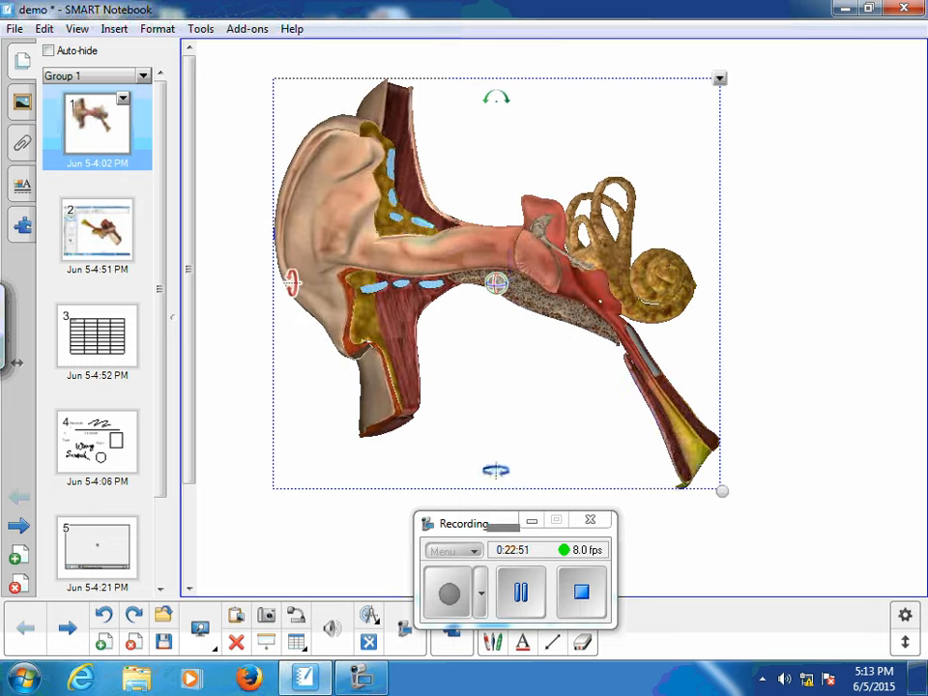
- Review the object commands available for the 3D ear model, dismiss them and deselect the model
click(720, 77)
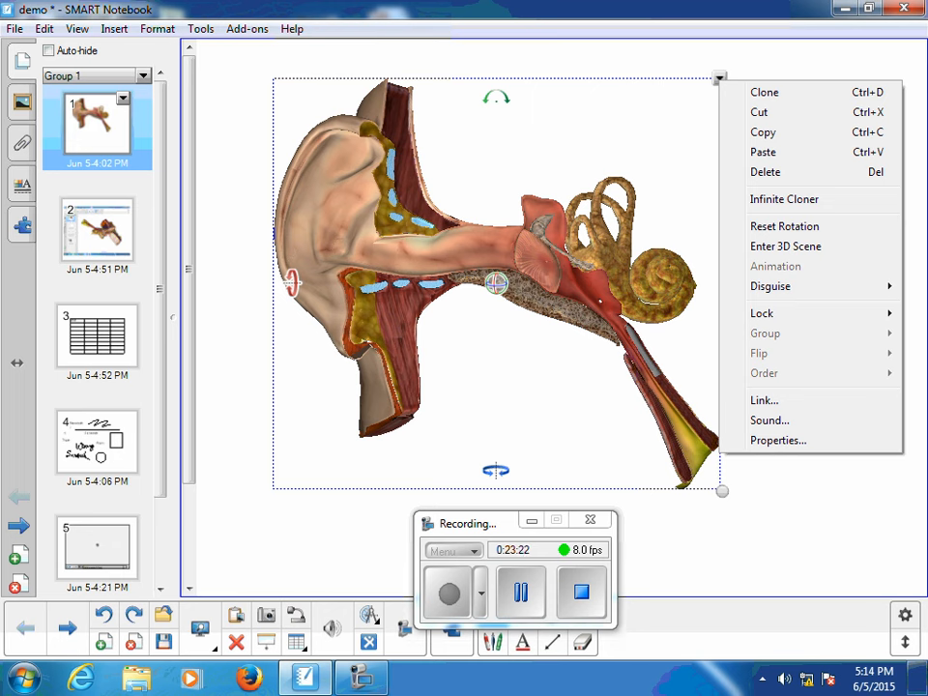
click(565, 442)
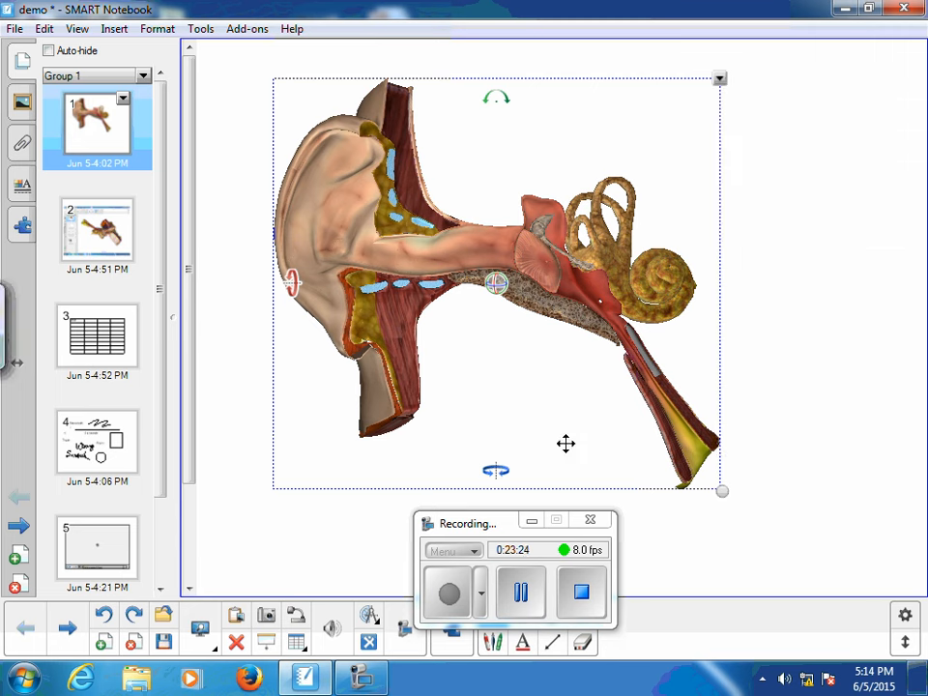
click(554, 291)
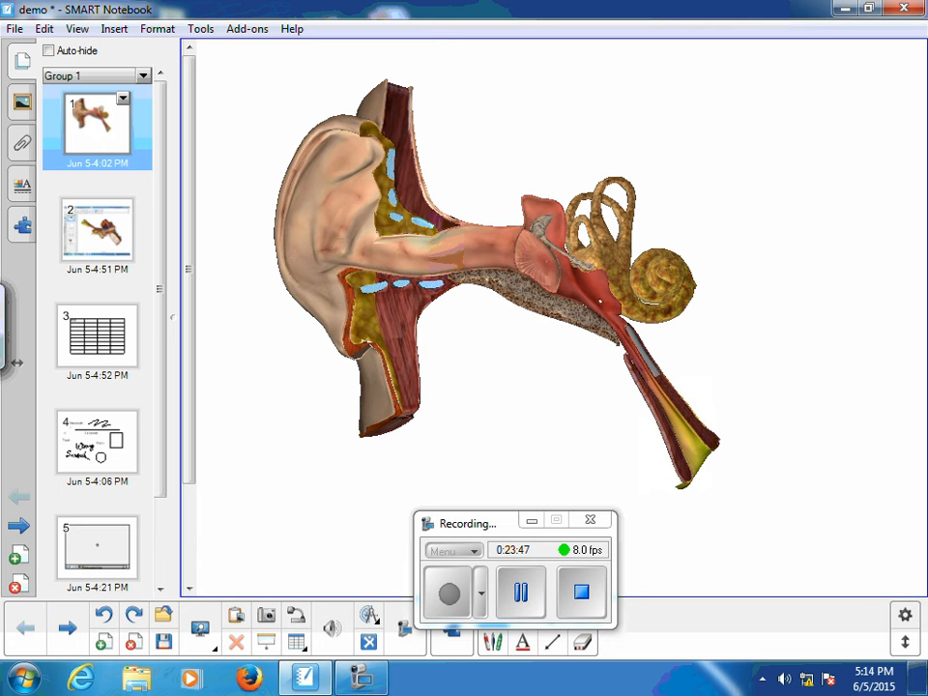
- View pages 3, 4 and 5 in turn, moving the recorder window clear of the browser on page 5
drag(468, 523, 375, 492)
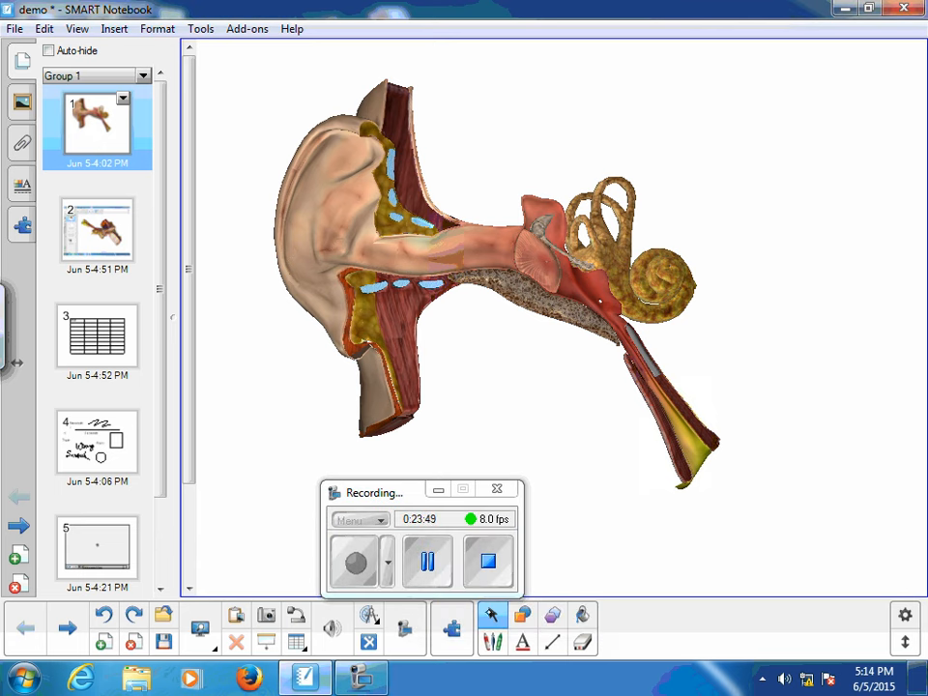
click(90, 340)
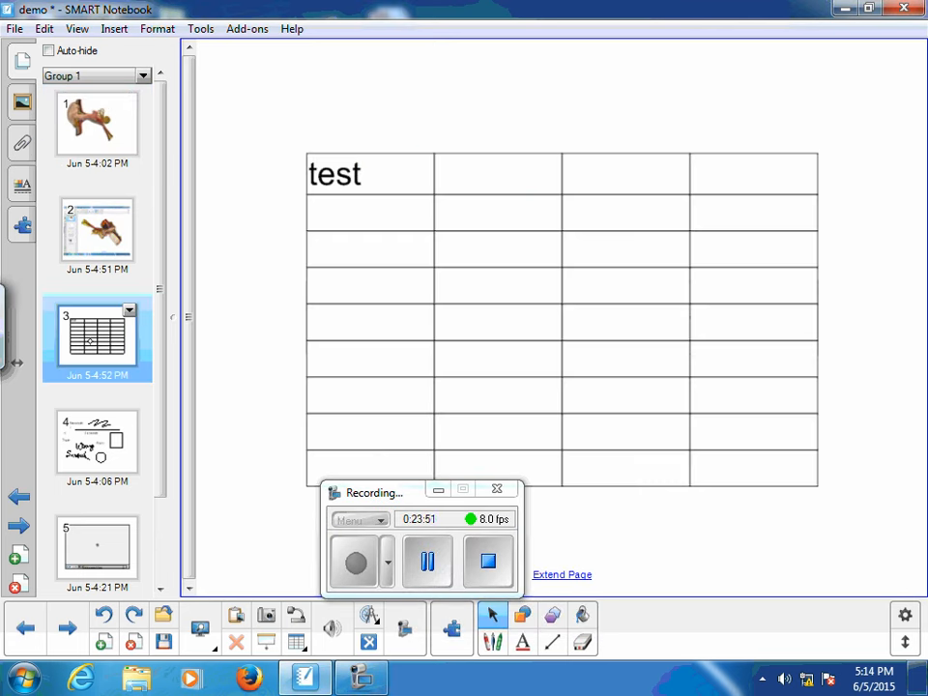
click(85, 447)
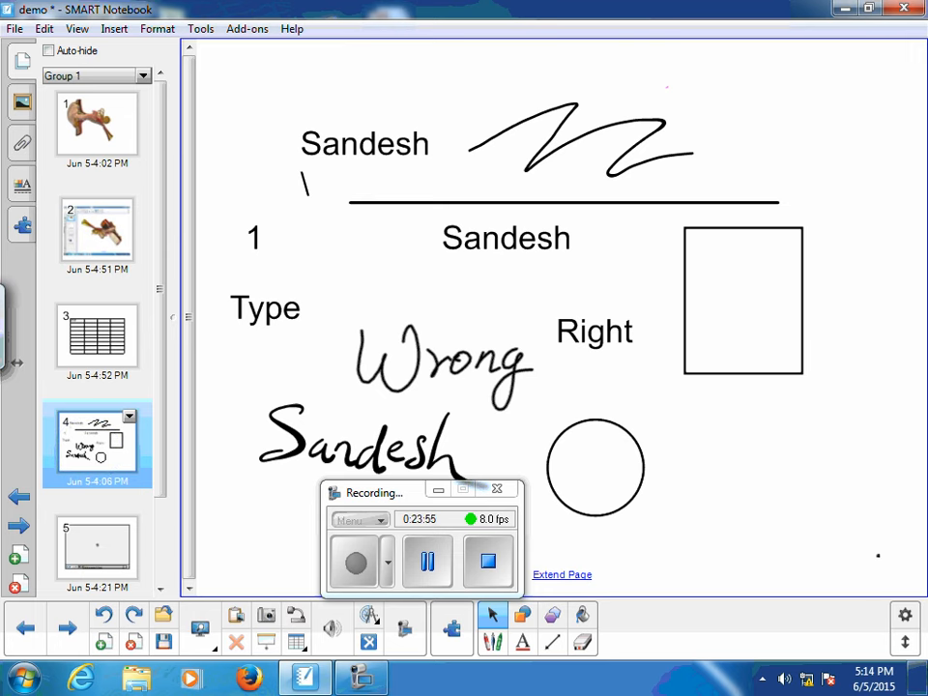
click(72, 542)
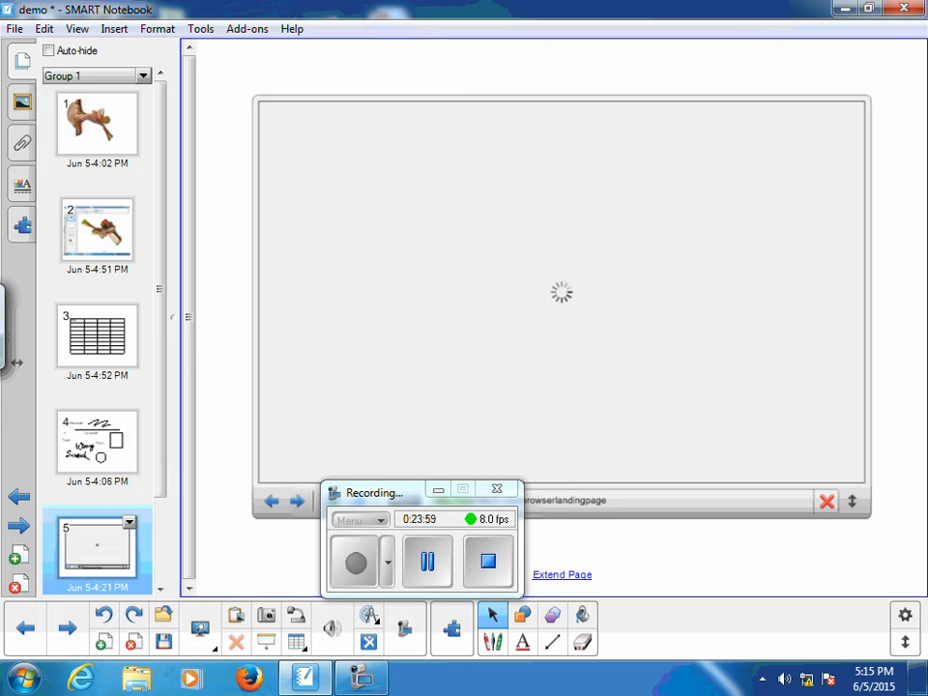
drag(403, 485, 696, 561)
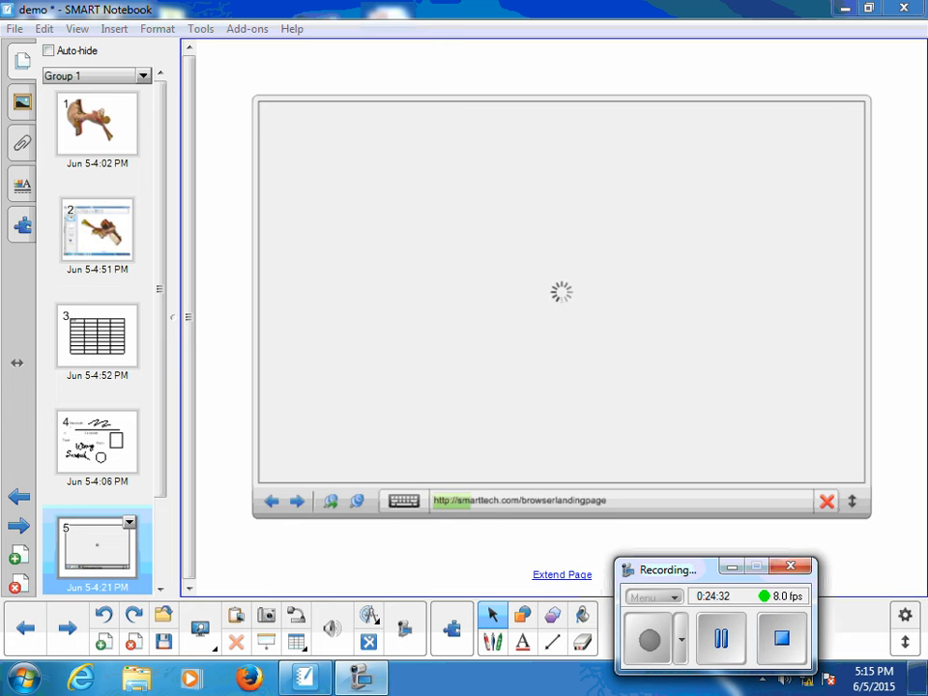
- Add a blank page 6 after page 5 and insert an Internet Browser on it
click(113, 29)
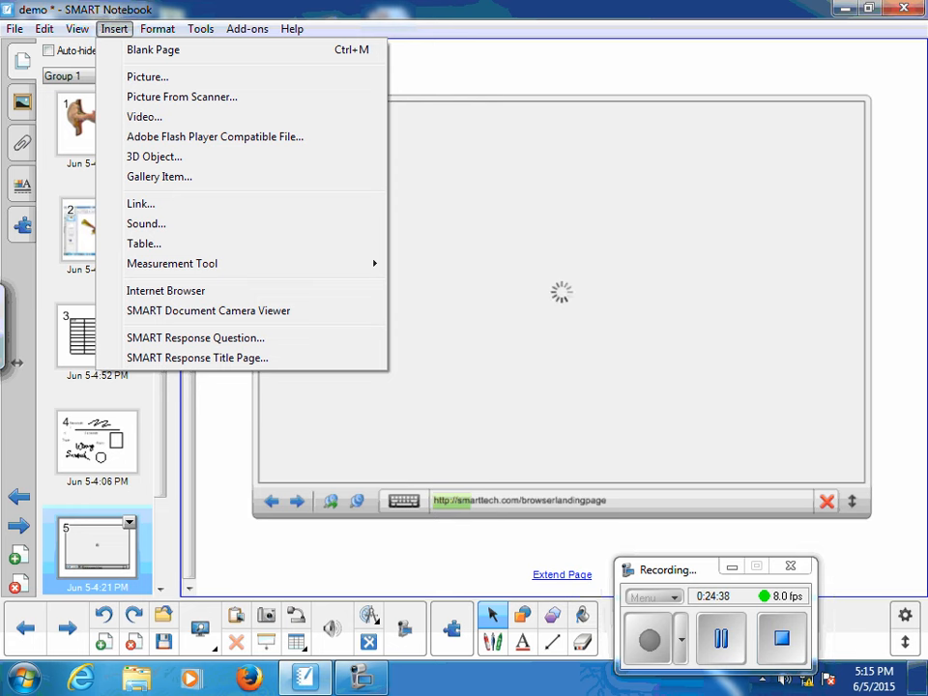
click(234, 539)
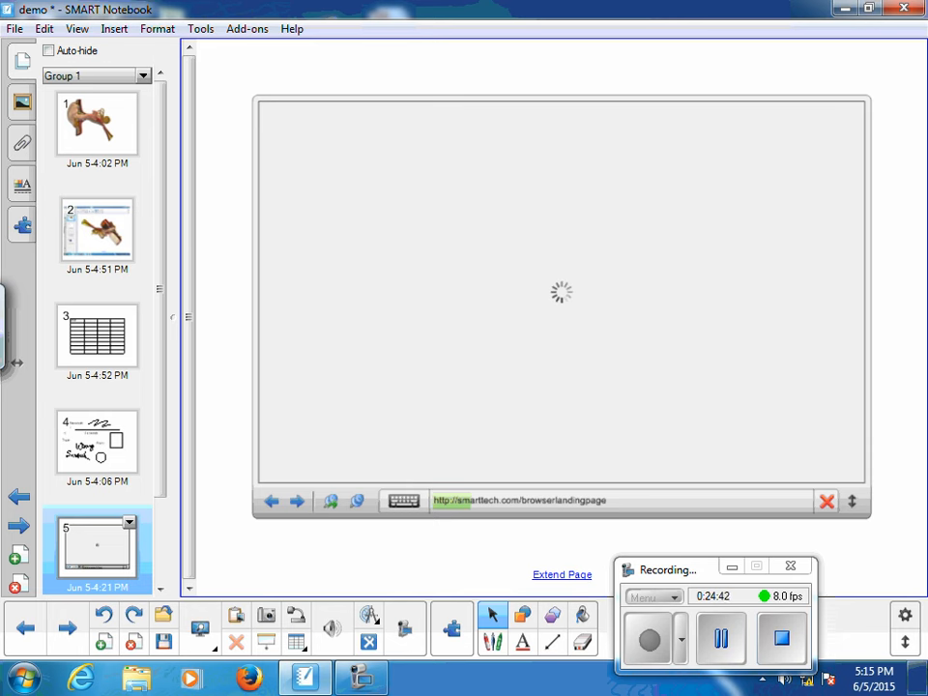
click(103, 642)
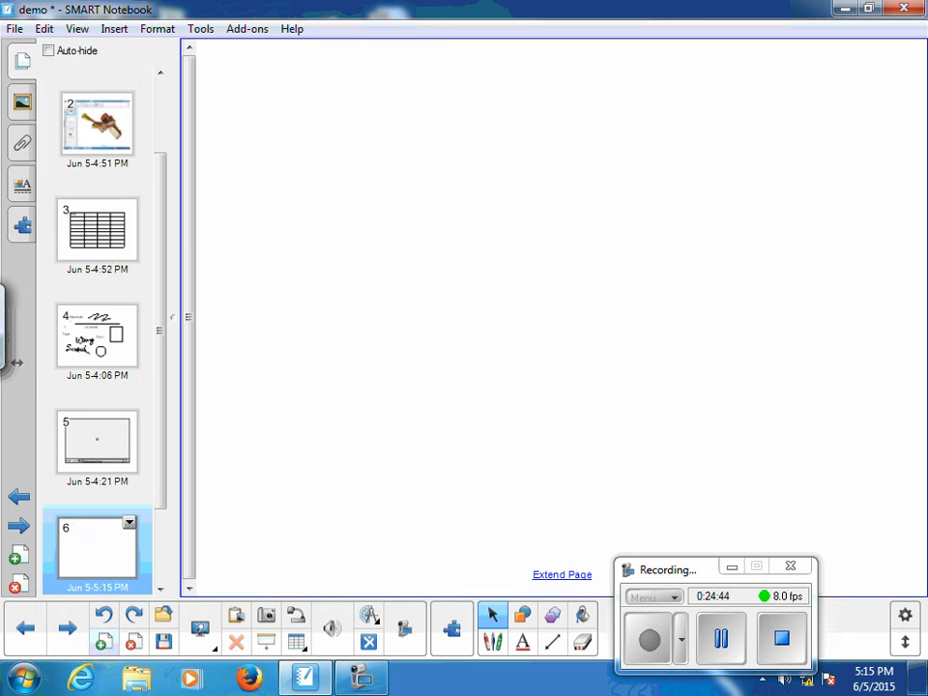
click(113, 29)
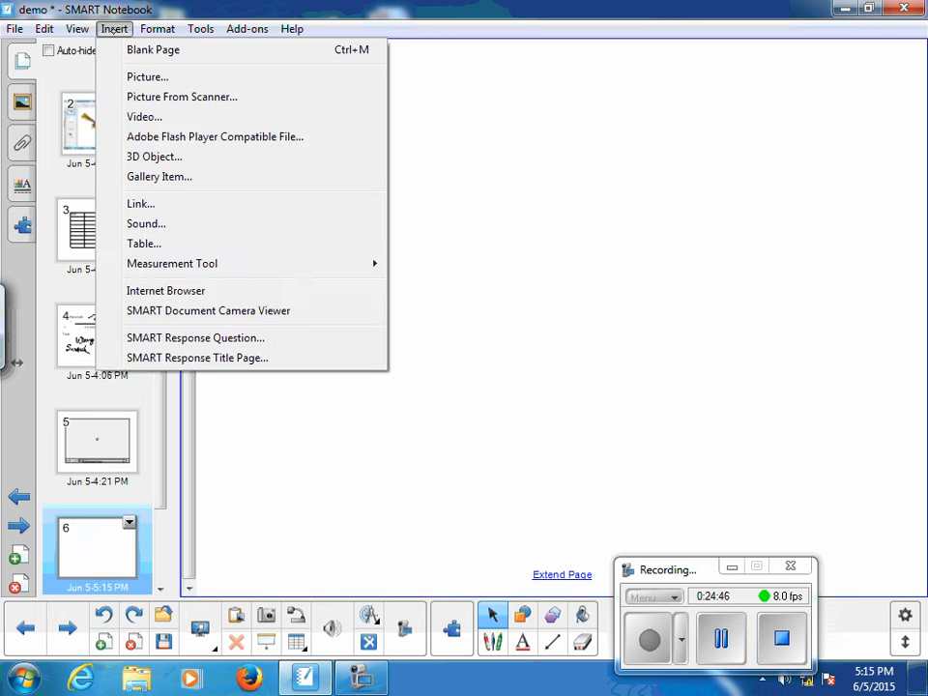
click(163, 289)
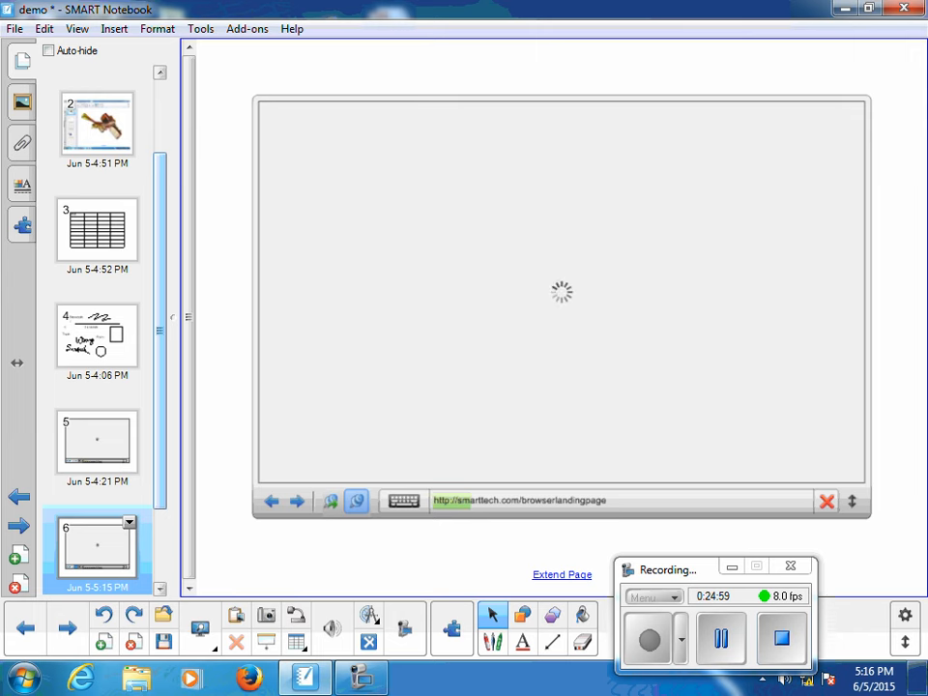
- Check the computer's network connection, and try the address field and on-screen keyboard of the embedded browser on page 6
click(806, 680)
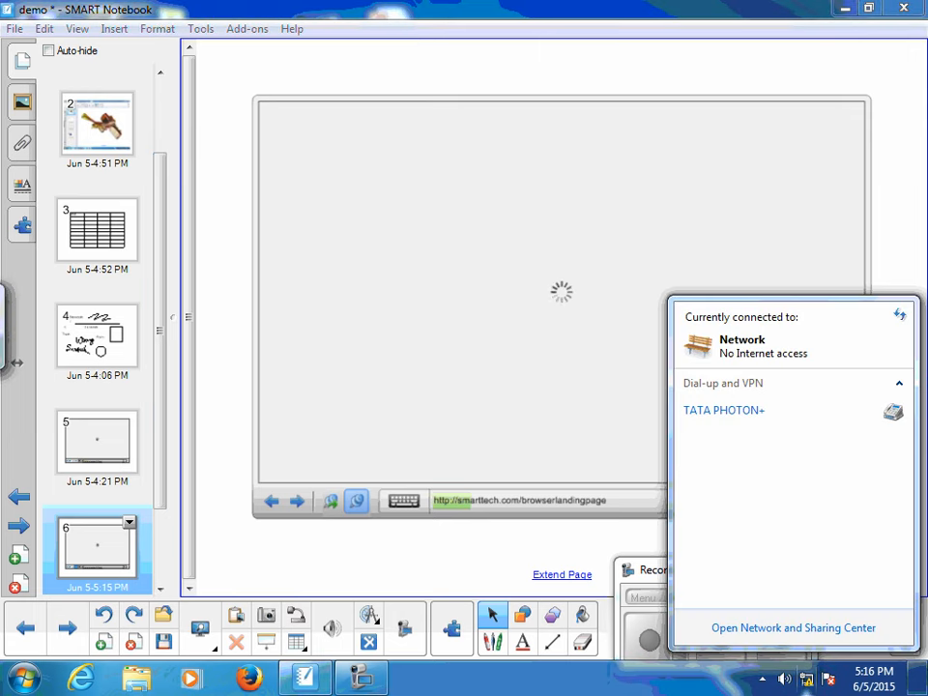
click(598, 433)
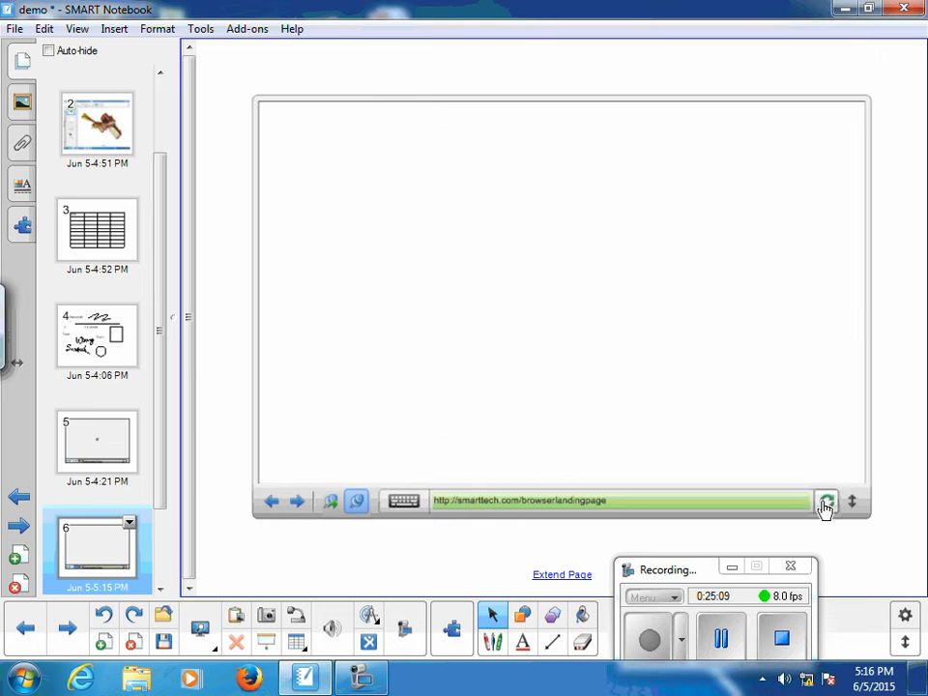
click(460, 499)
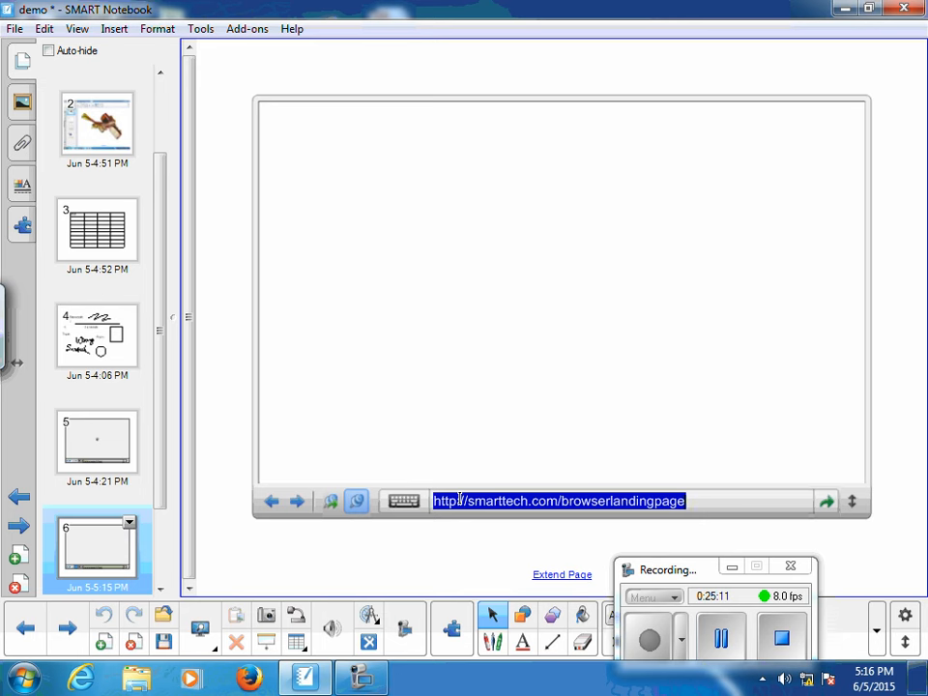
click(404, 502)
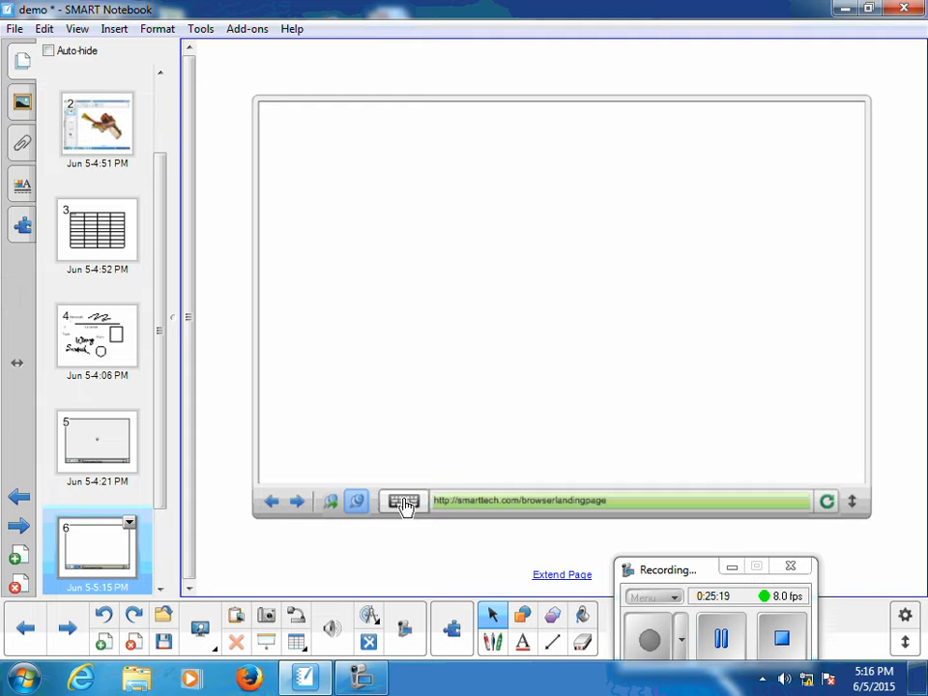
- Show the Windows desktop and bring the SMART Recorder window back into view
click(918, 677)
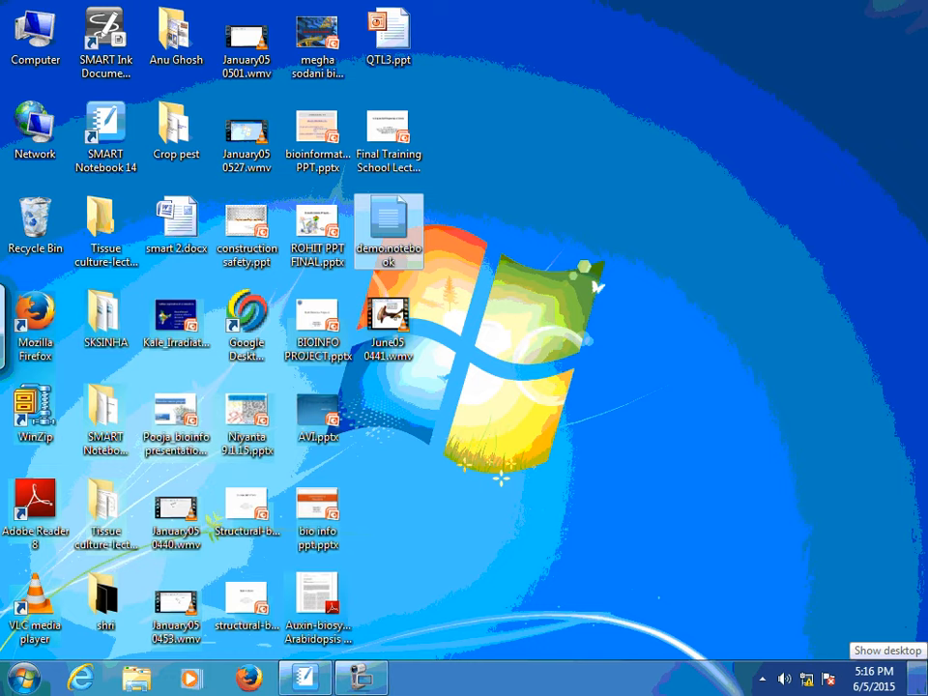
click(361, 678)
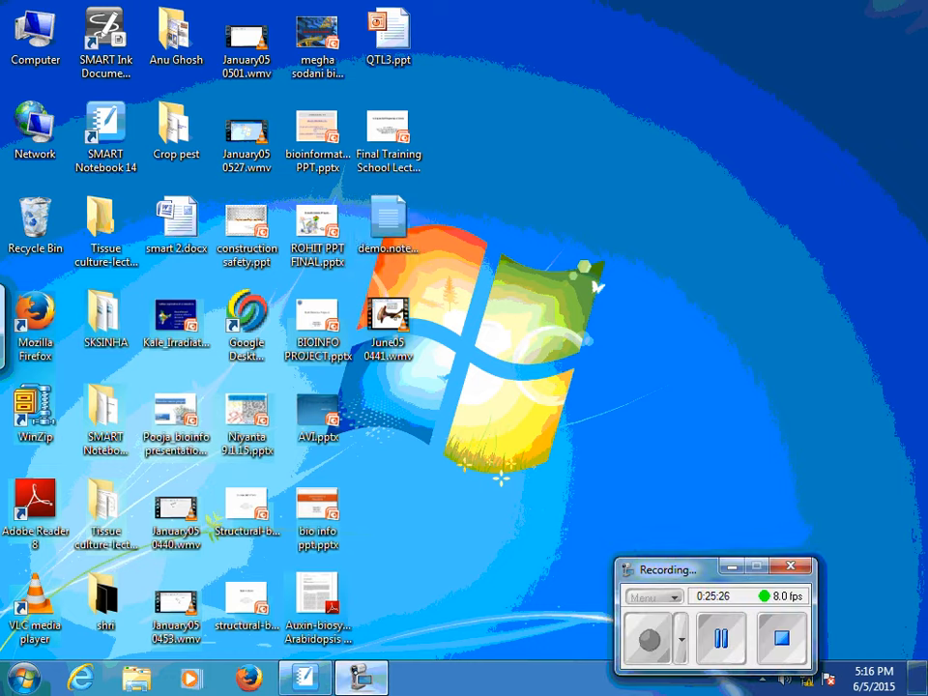